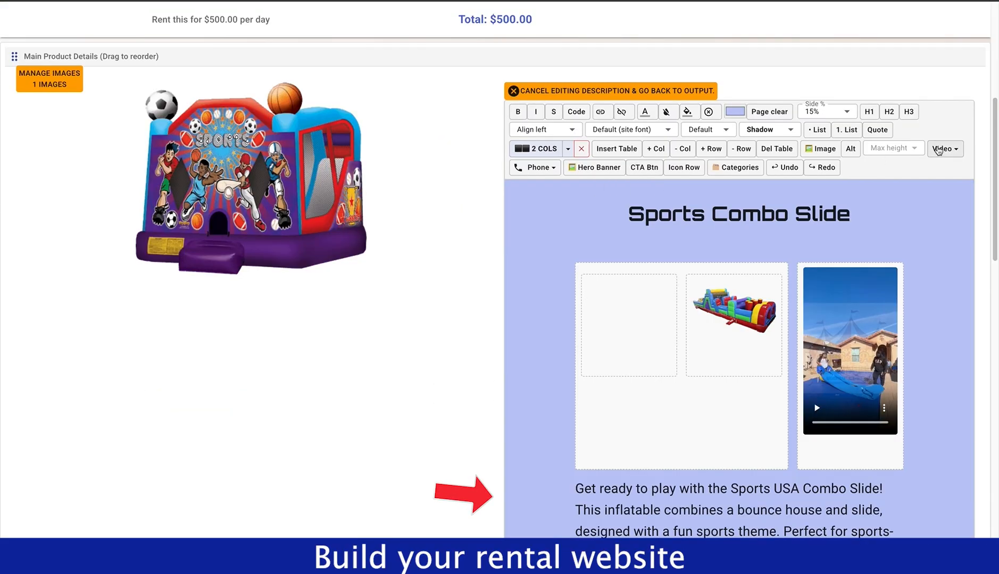
- Insert a video by MP4 URL into the empty column of the Sports Combo Slide description and save it
click(945, 148)
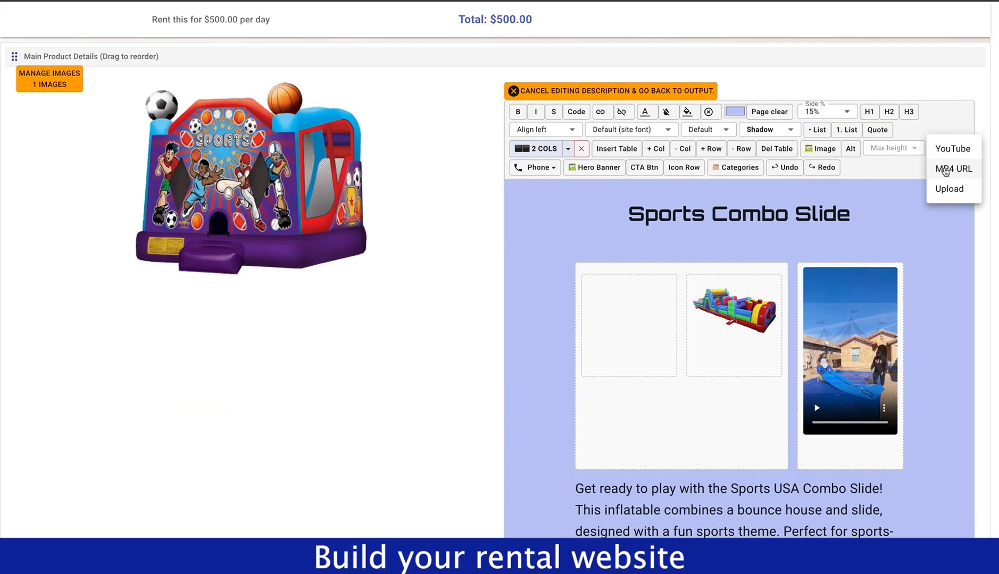
click(952, 170)
key(ctrl+v)
click(591, 86)
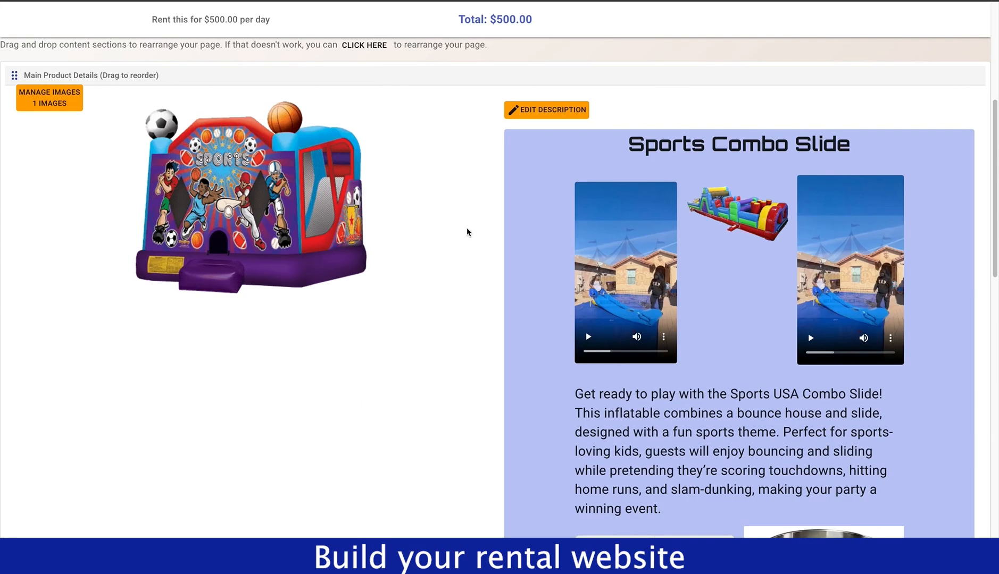
scroll(466, 227, down, 1)
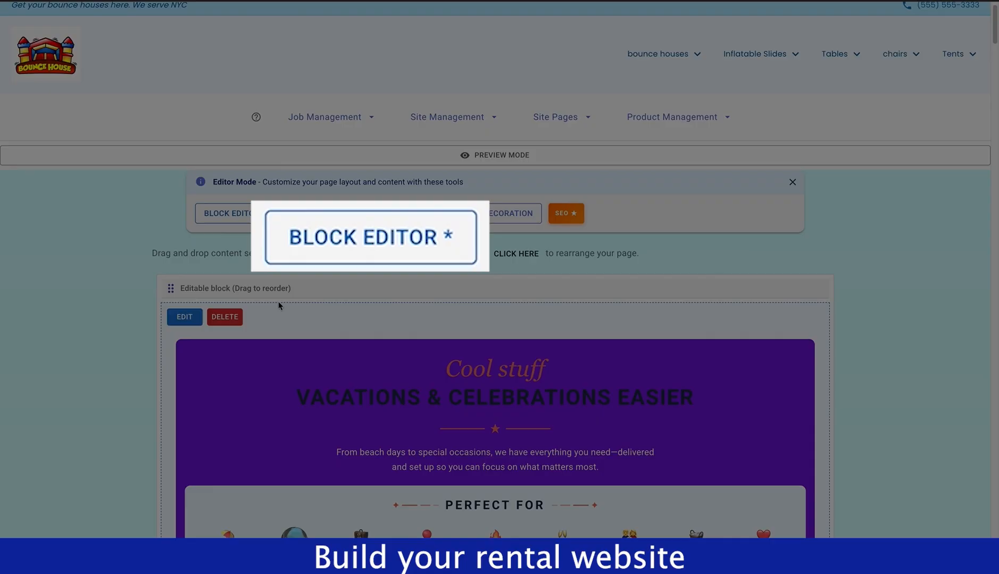
- Create a new content block with a hero banner section, 350px minimum height and Medium (35%) photo darkening
click(247, 212)
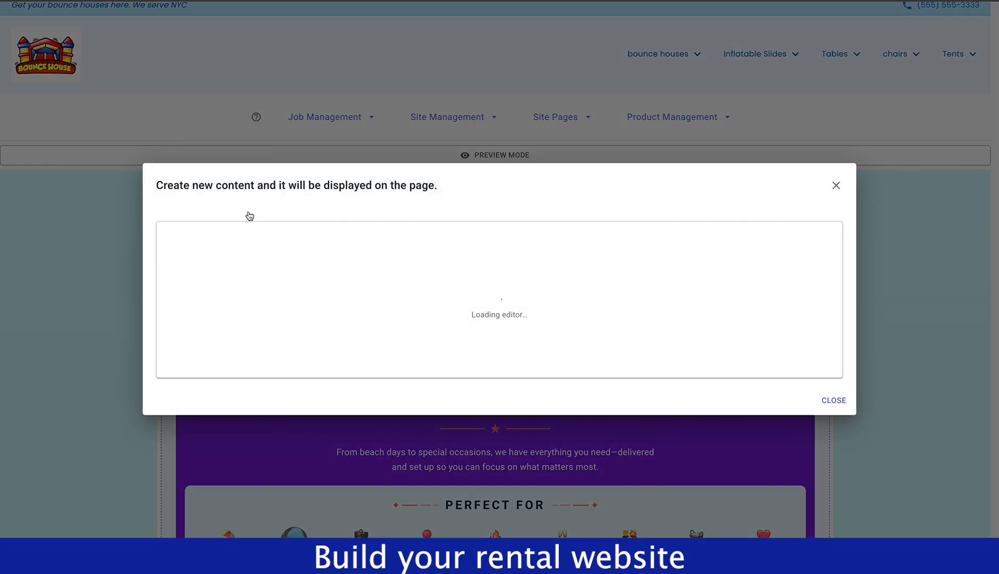
click(203, 251)
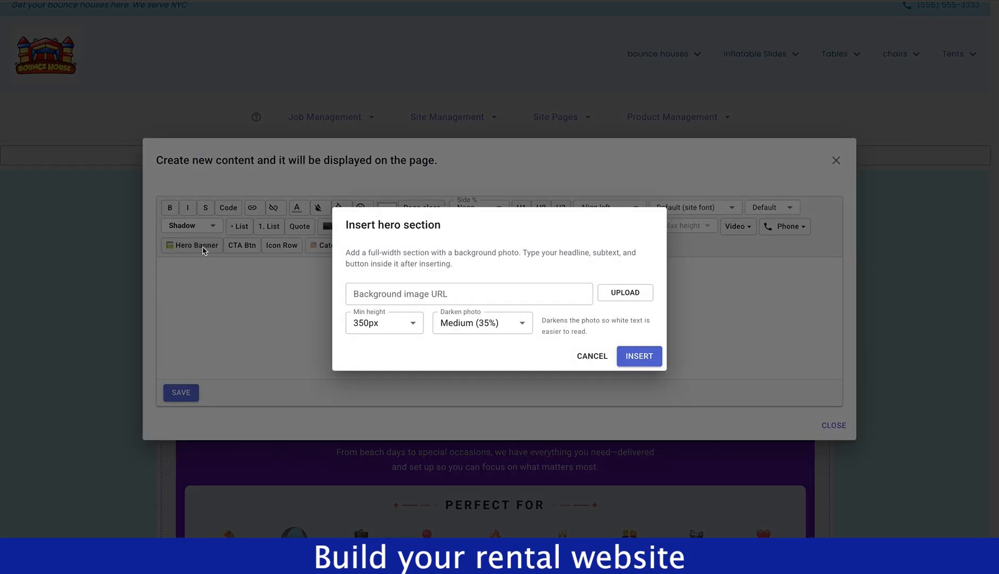
click(629, 357)
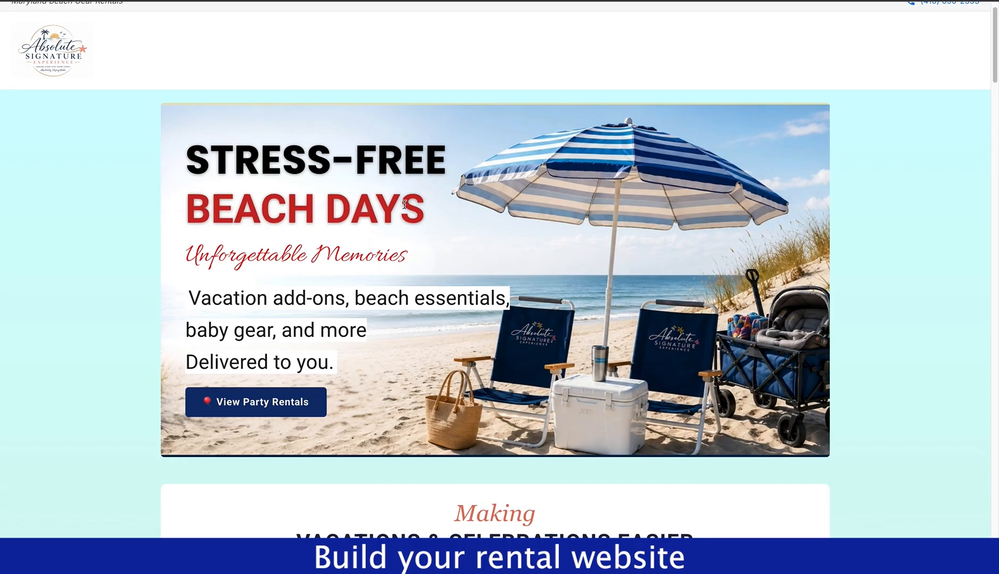
scroll(405, 205, down, 8)
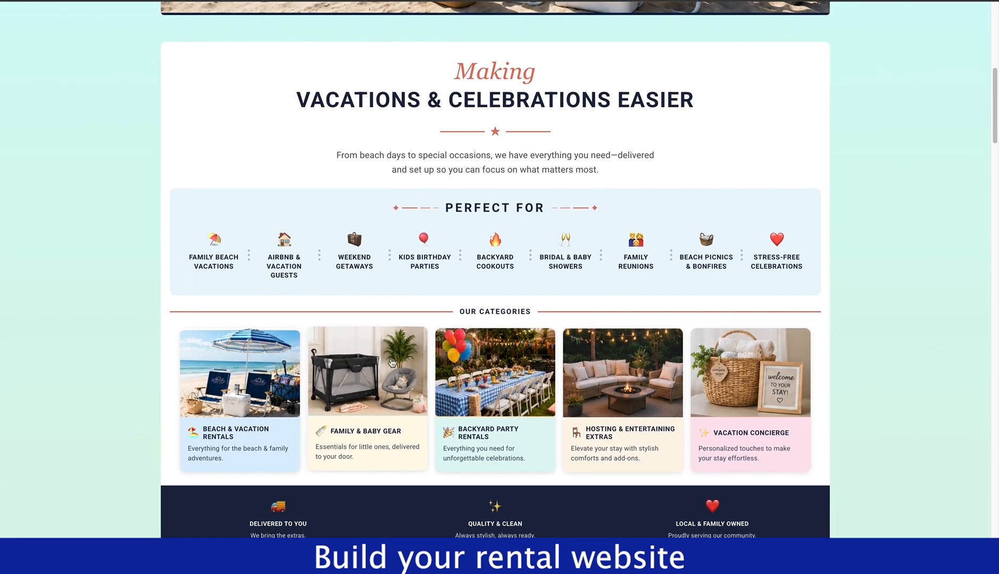
scroll(391, 363, down, 8)
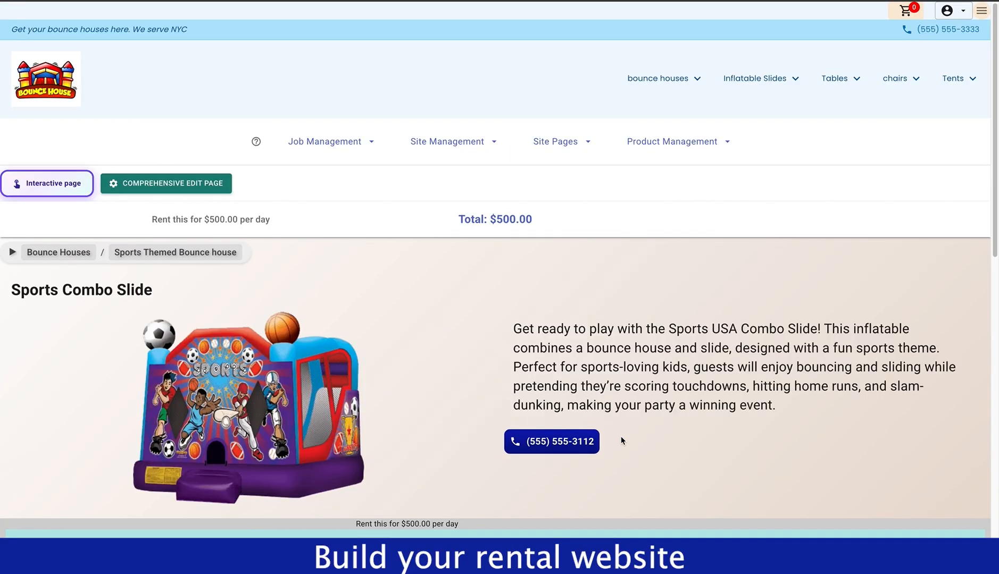
- Put the Sports Combo Slide page in edit mode, open its description for editing and insert a table below the paragraph
click(60, 186)
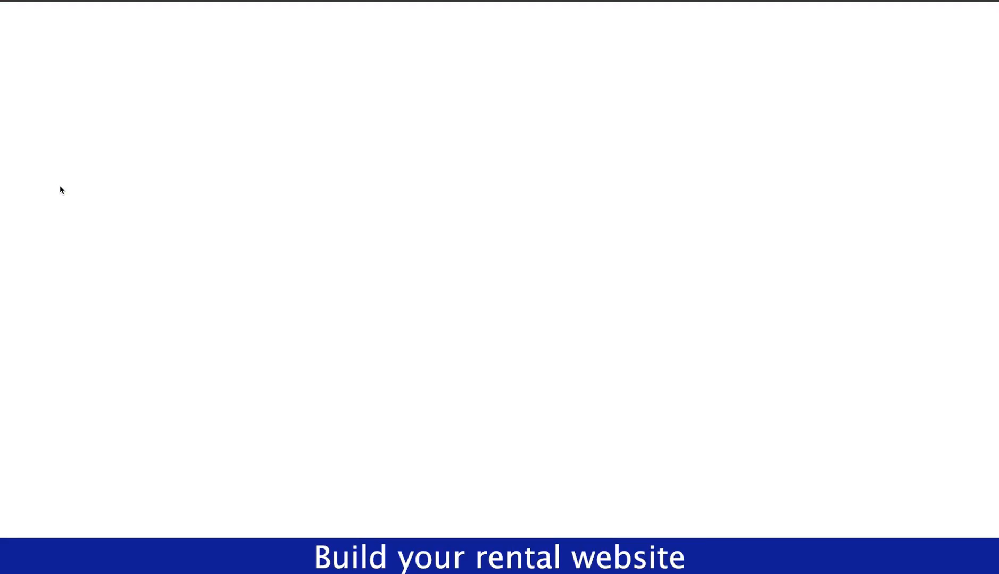
scroll(565, 378, down, 1)
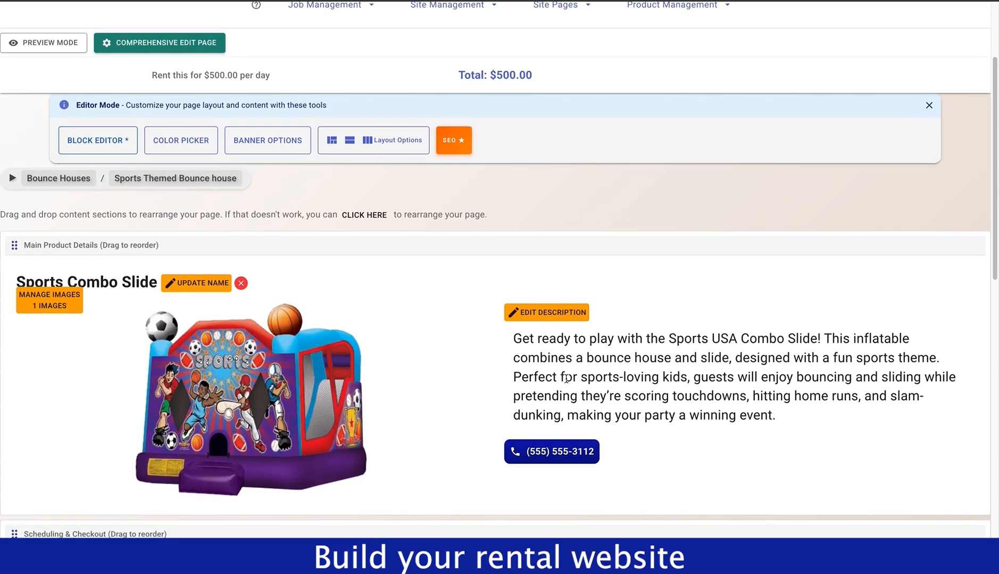
click(548, 315)
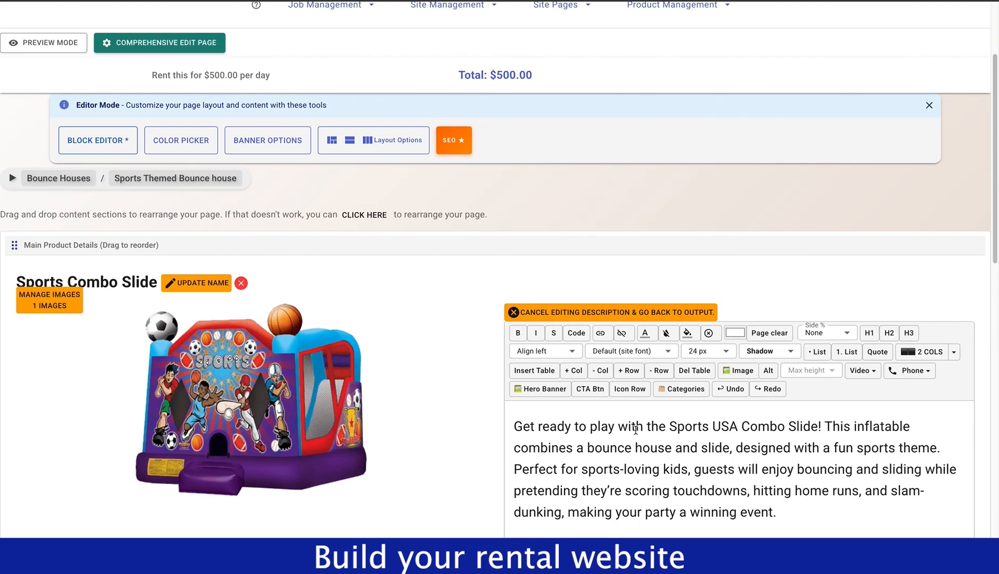
scroll(635, 430, down, 1)
click(795, 471)
key(Return)
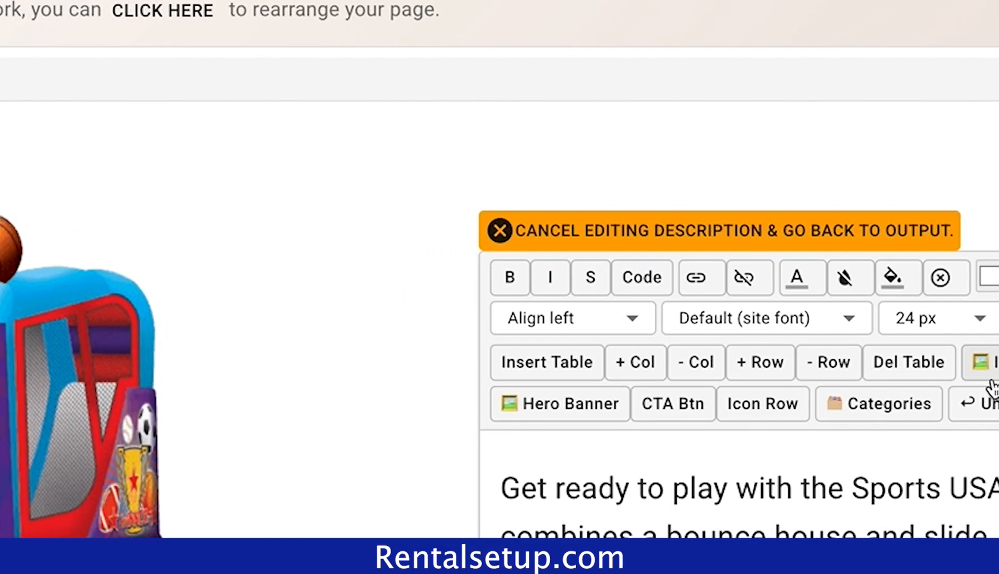
click(548, 367)
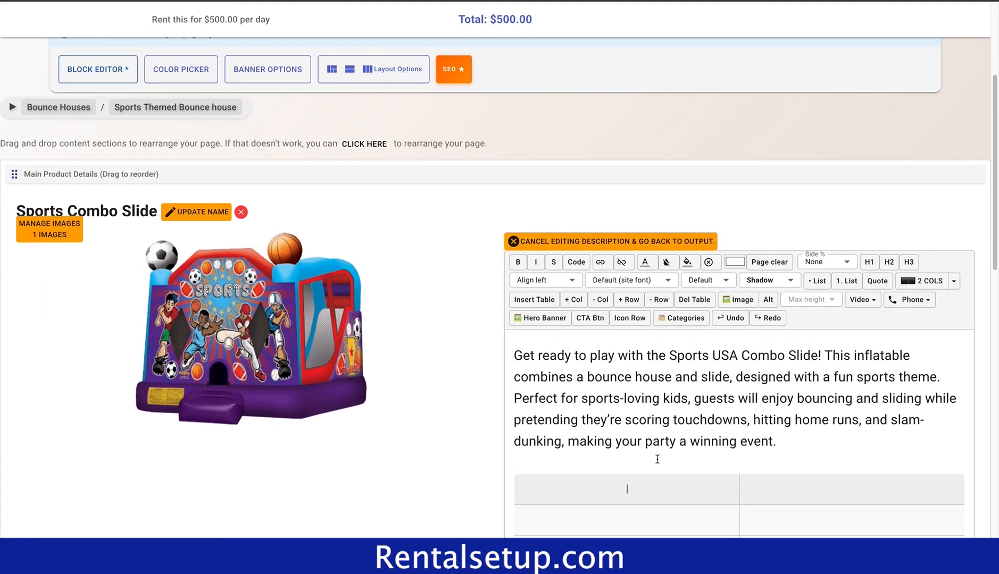
- Label the table's two header cells Feature and Details
text(Feature)
key(Tab)
text(Description)
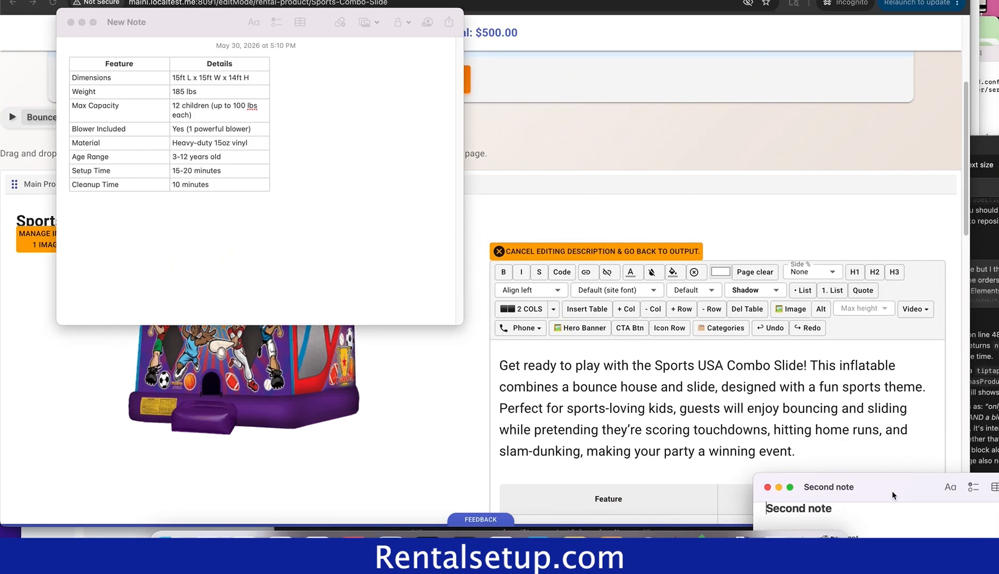
scroll(728, 403, down, 1)
drag(164, 13, 190, 37)
scroll(800, 433, down, 2)
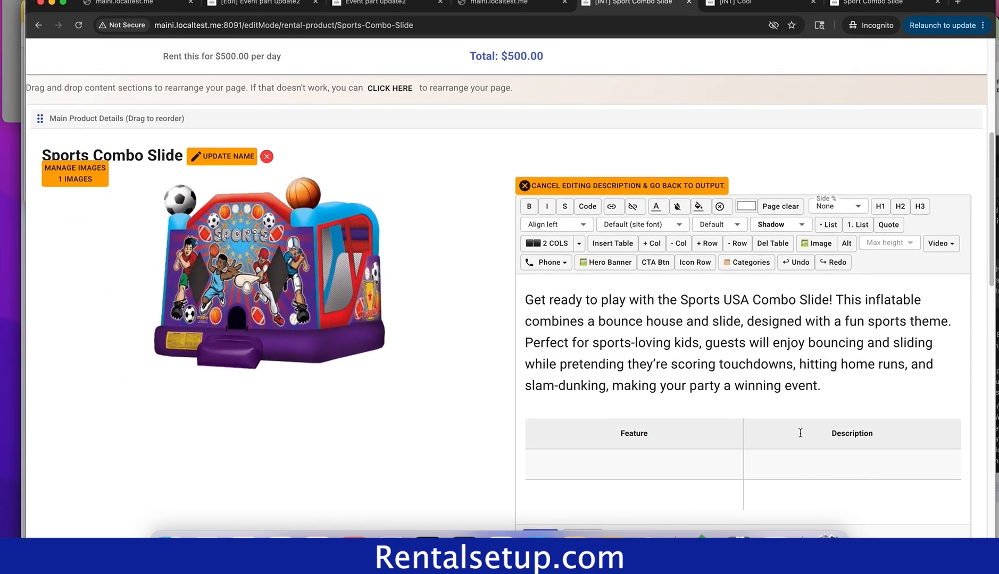
double_click(859, 434)
key(BackSpace)
text(Details)
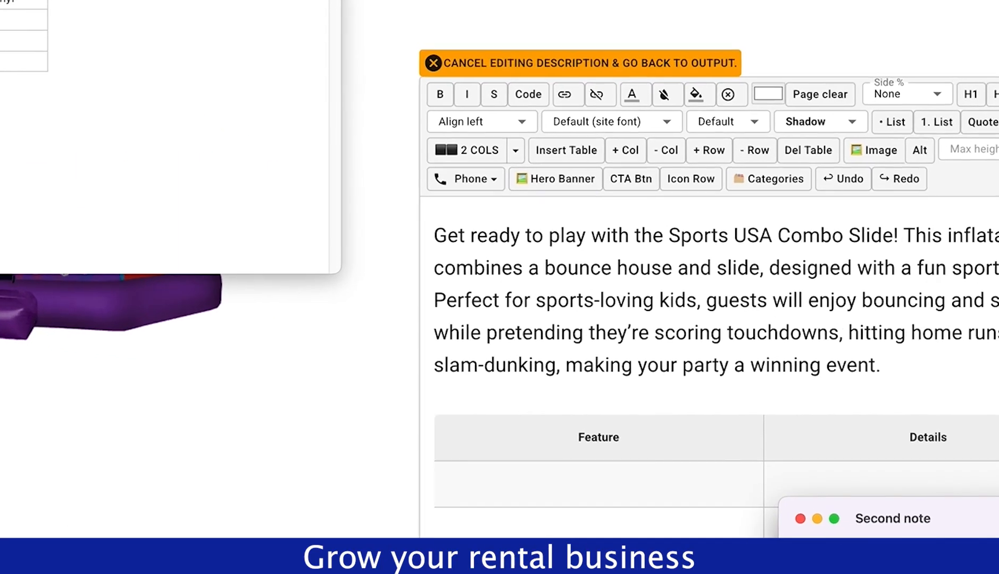
- Fill the table's first body row with Dimensions and 15ft L x 15ft W x 14ft H
click(653, 468)
text(Dimensions)
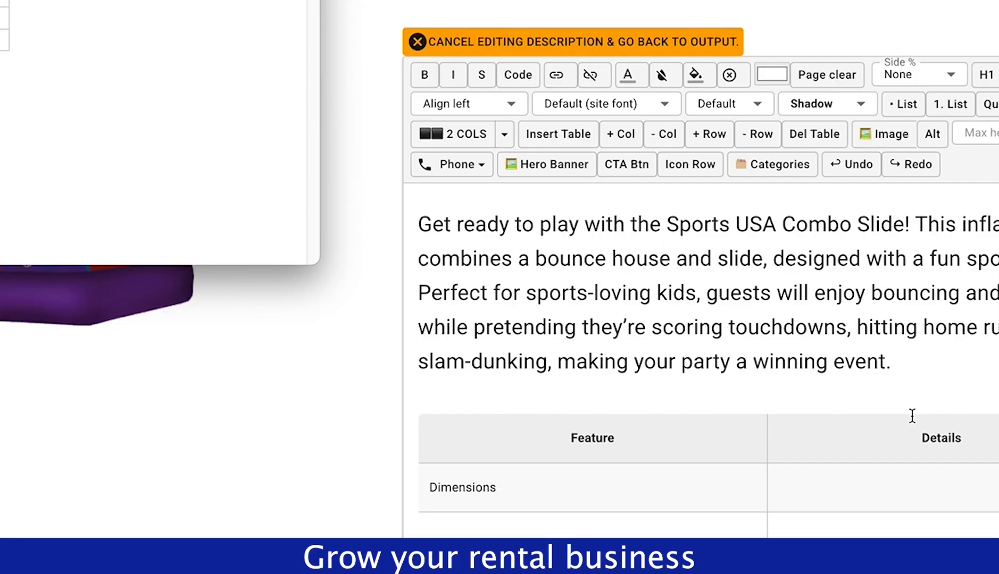
click(869, 488)
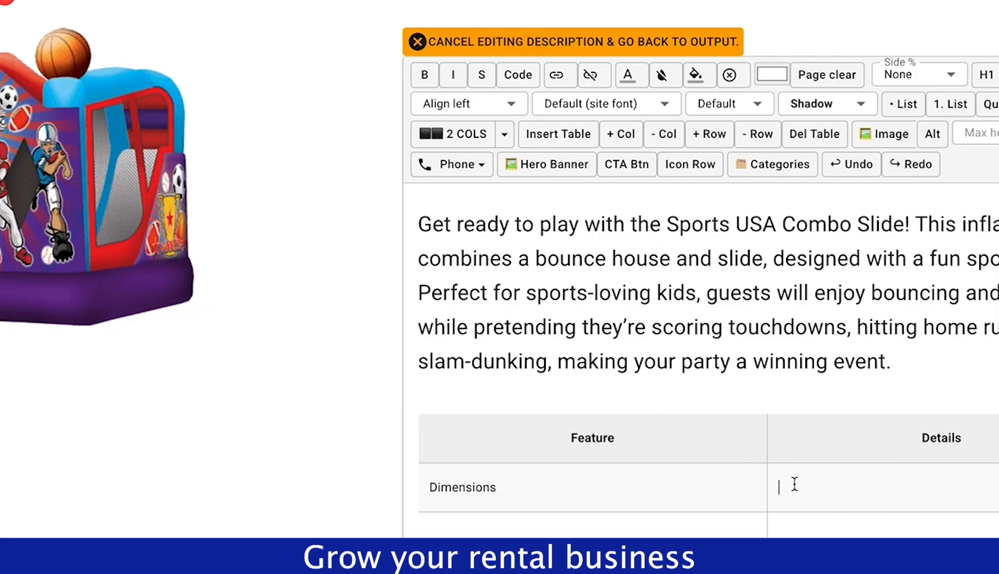
text(15ft L x 15ft W x 14ft H)
scroll(595, 325, down, 1)
click(709, 92)
scroll(700, 319, down, 2)
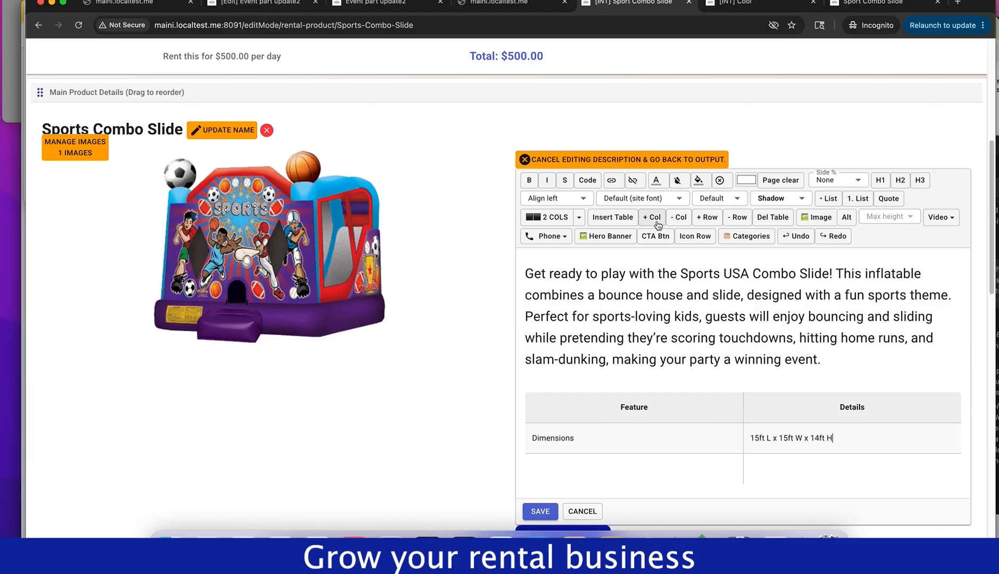
- Add a row below the dimensions row and copy Weight from the note into its Feature cell
click(707, 217)
scroll(693, 401, down, 2)
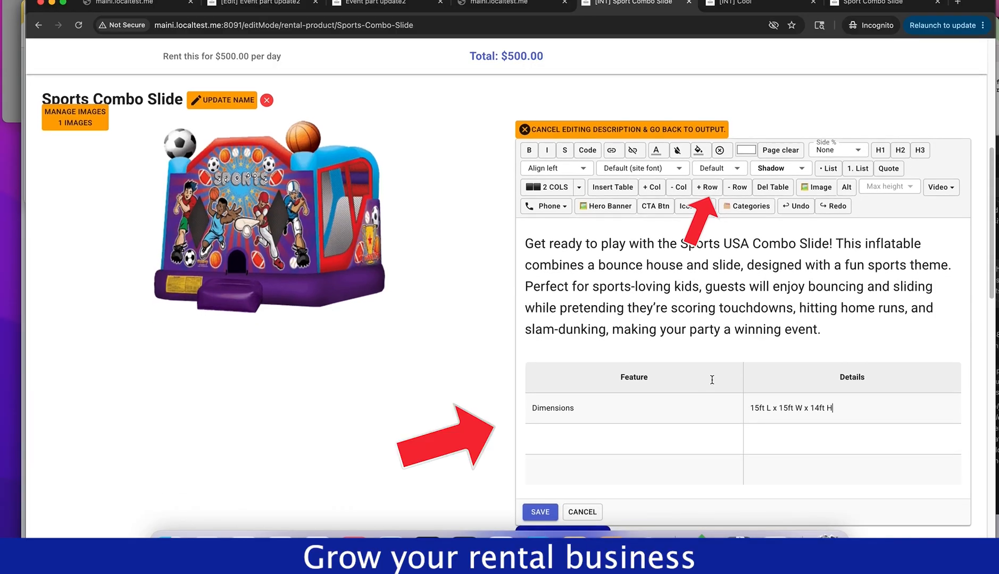
click(693, 401)
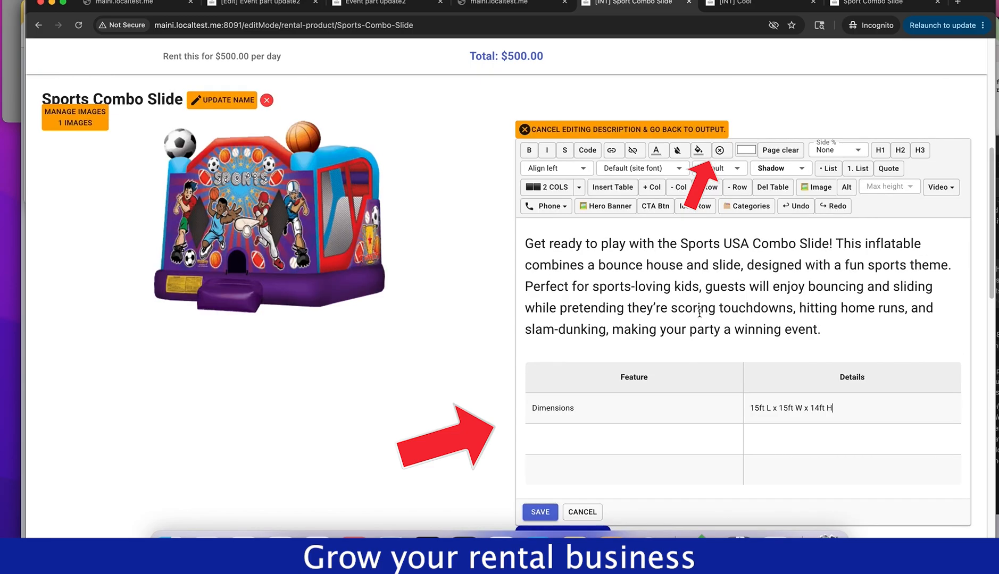
scroll(702, 405, down, 1)
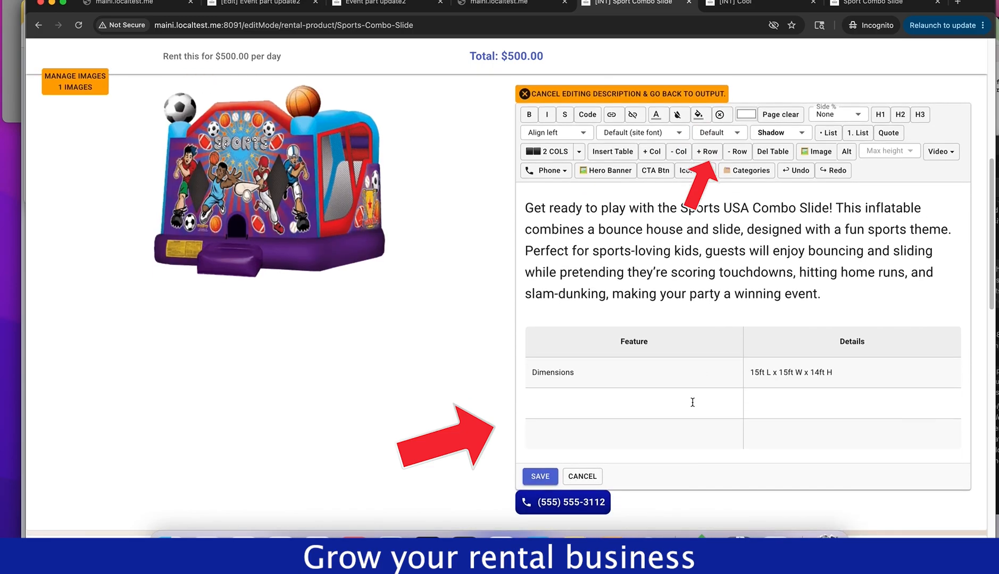
click(575, 536)
double_click(83, 91)
key(super+c)
click(519, 330)
key(super+v)
- Copy 185 lbs from the note into the Details cell of the weight row
click(261, 160)
triple_click(187, 91)
key(super+c)
click(779, 402)
key(super+v)
key(Tab)
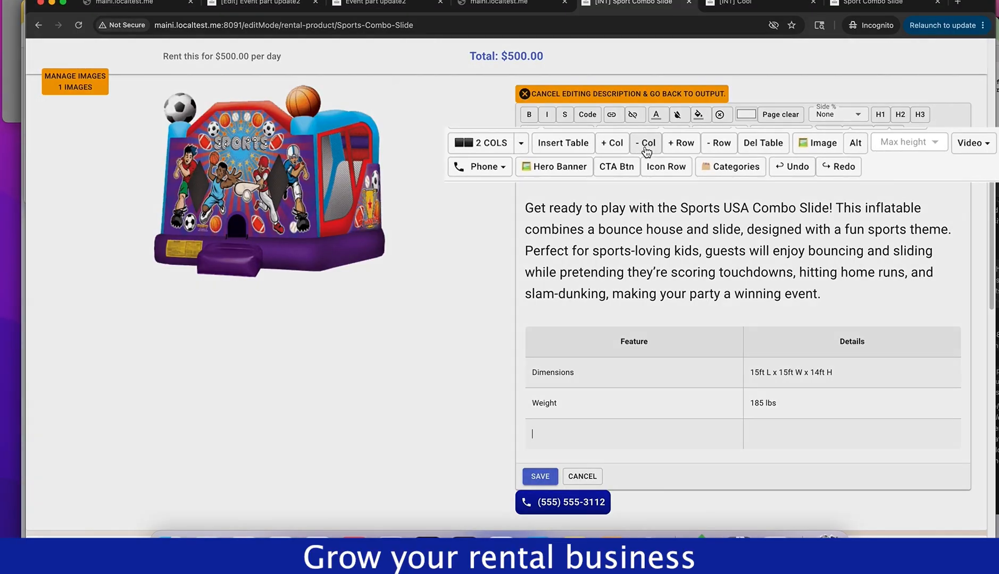
- Remove the empty last row from the feature table and save the description
click(680, 155)
key(super+z)
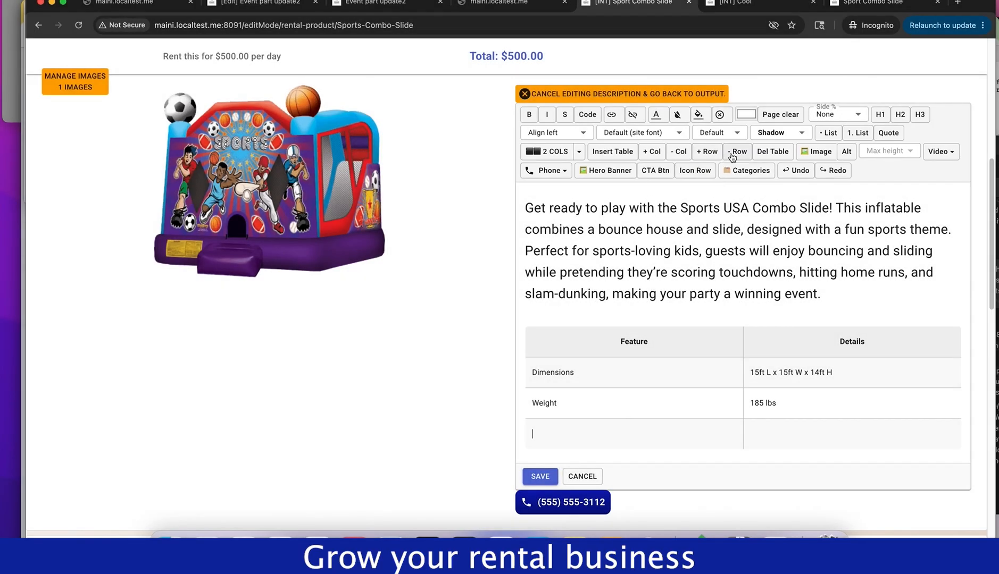
click(737, 152)
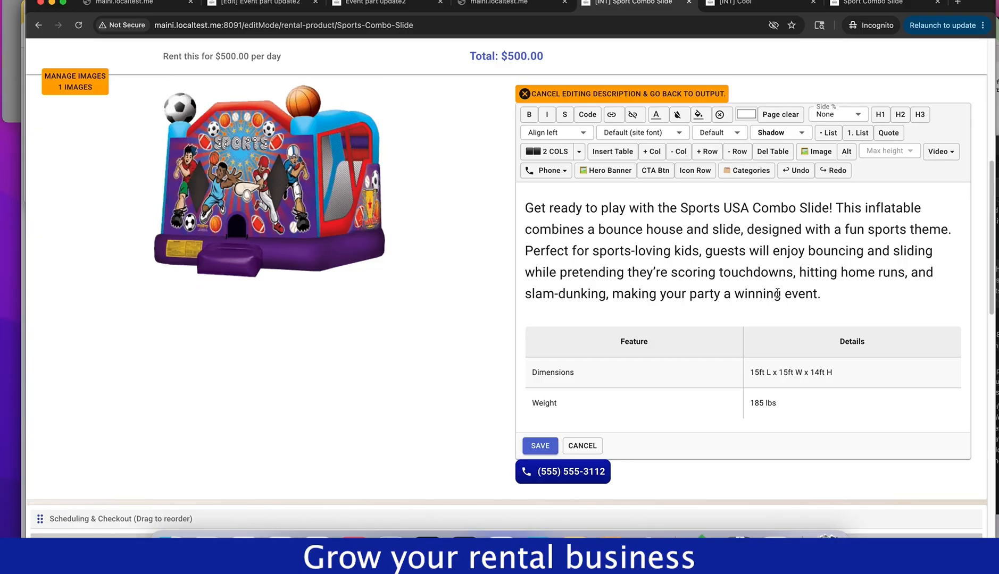
click(541, 446)
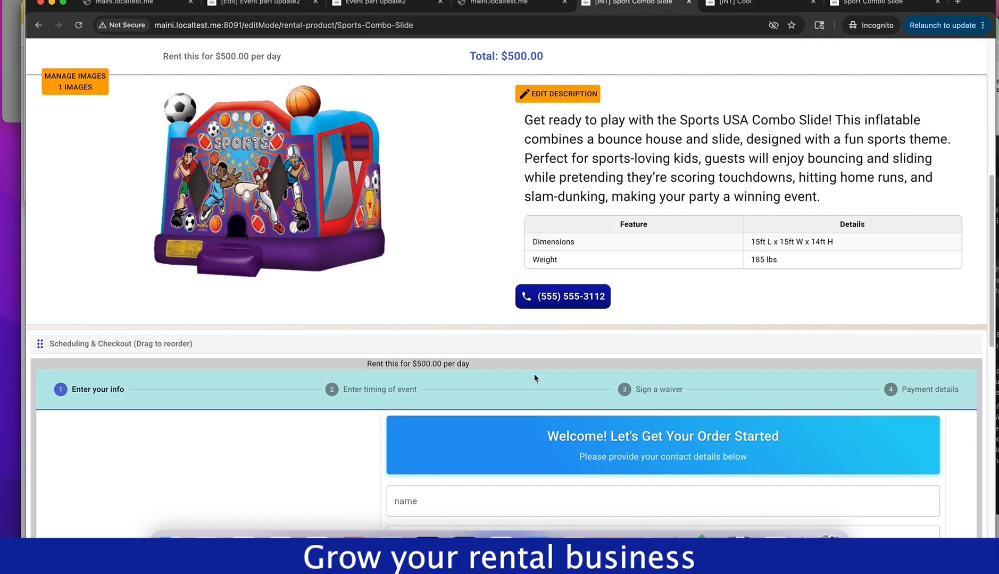
scroll(694, 374, up, 2)
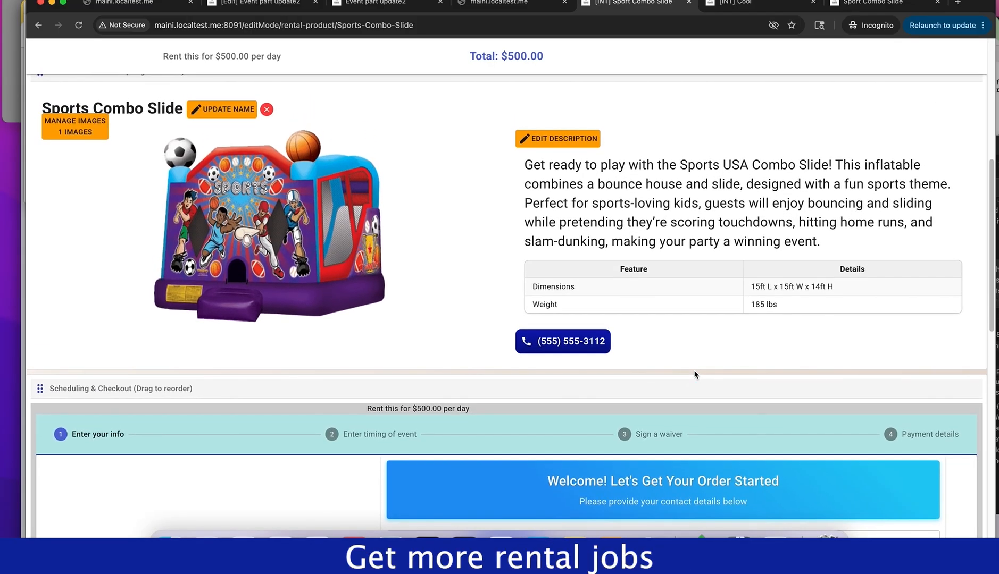
- Reopen the description for editing and insert a two-column block between the paragraph and the feature table
click(574, 140)
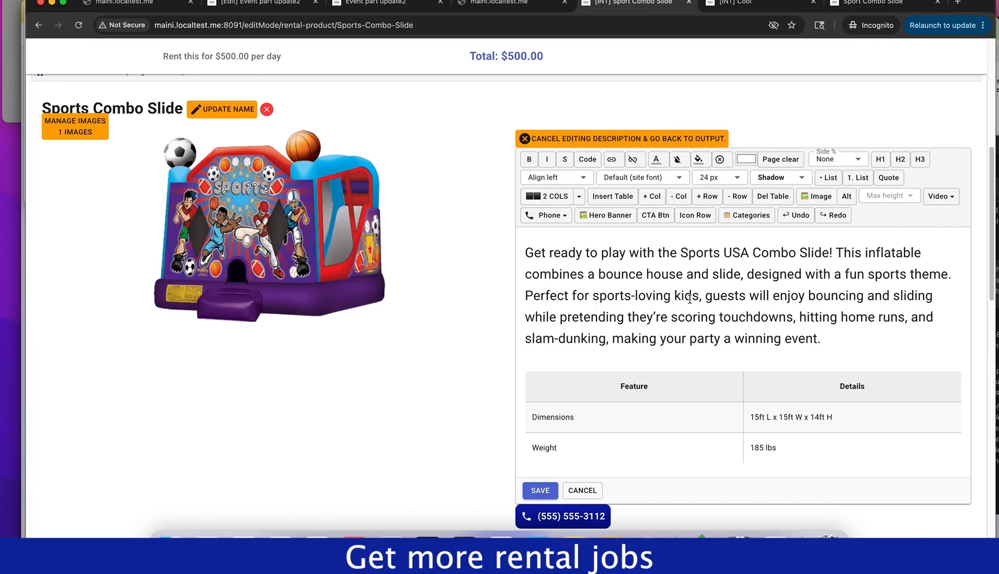
scroll(737, 333, down, 1)
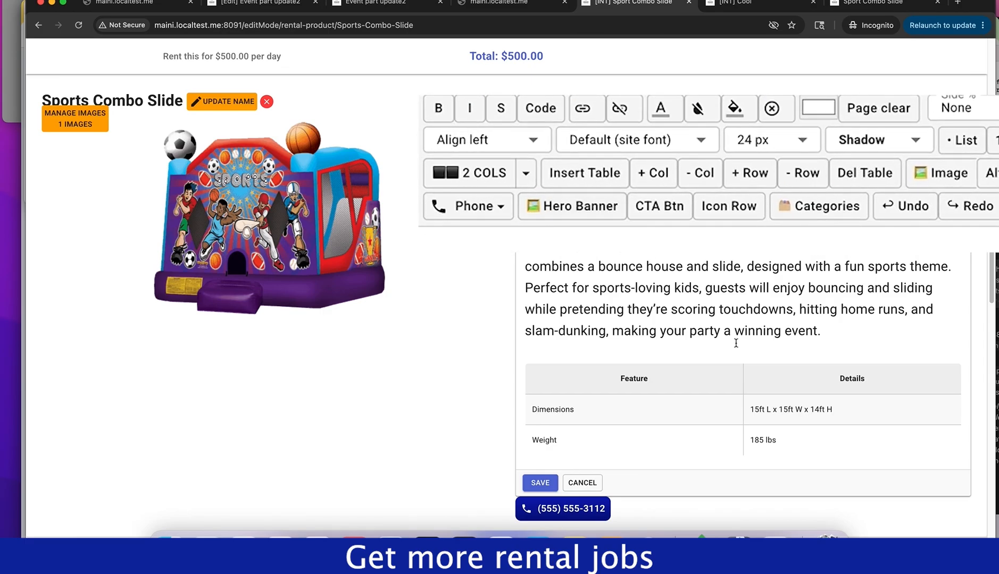
click(876, 332)
key(Return)
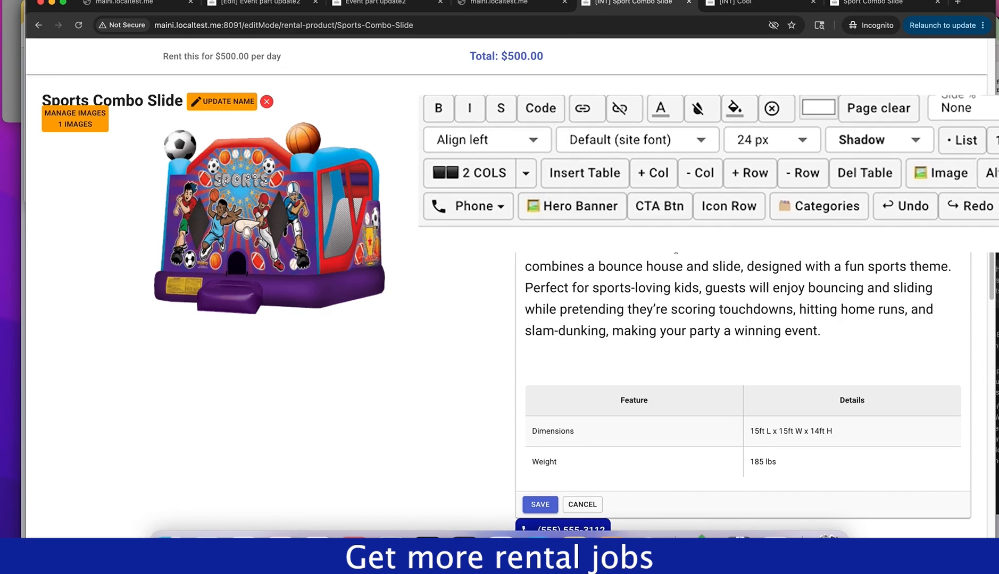
click(458, 175)
scroll(774, 372, down, 1)
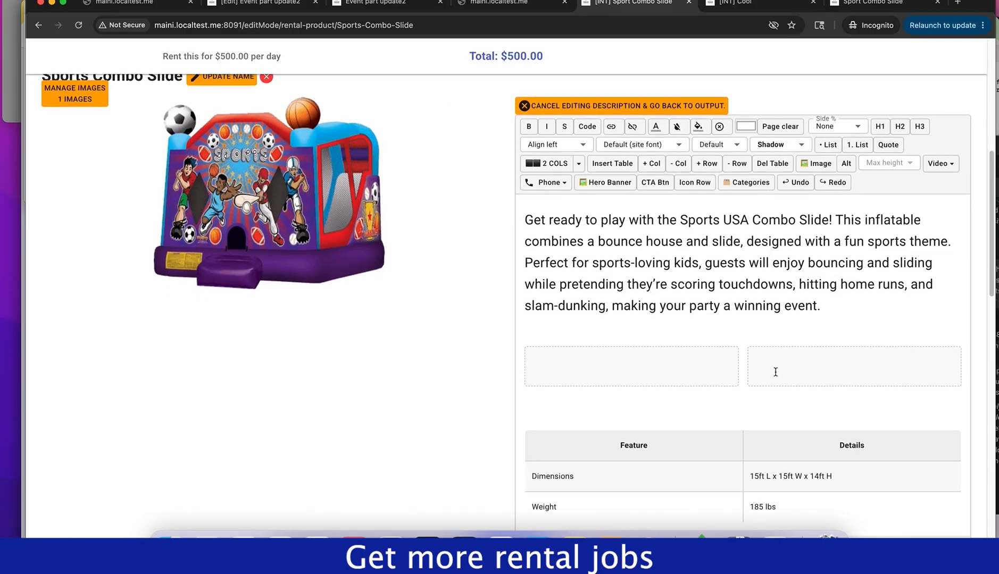
- Try to move the feature table into the first column of the two-column block, and undo the last change
drag(705, 428, 670, 377)
click(765, 433)
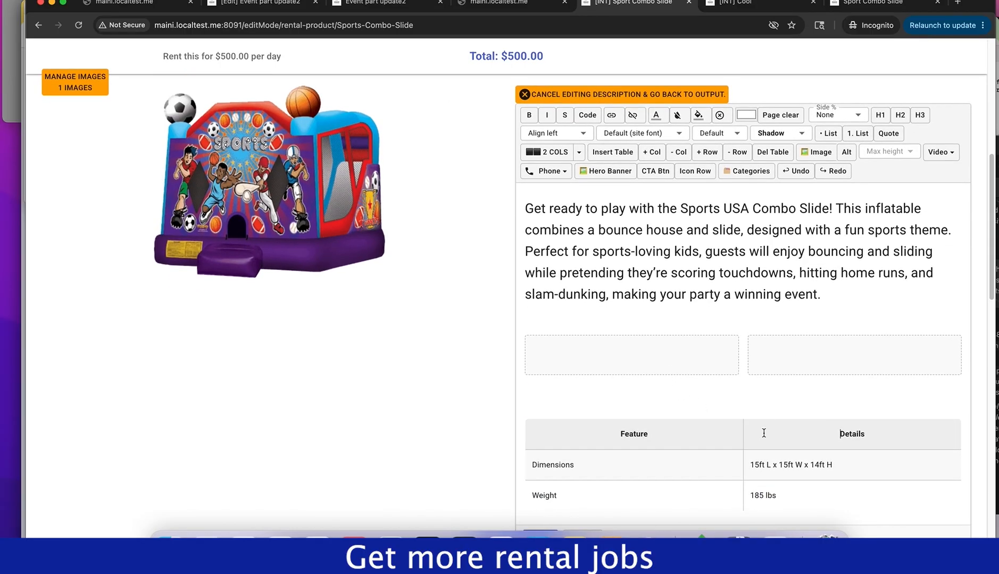
drag(729, 422, 671, 376)
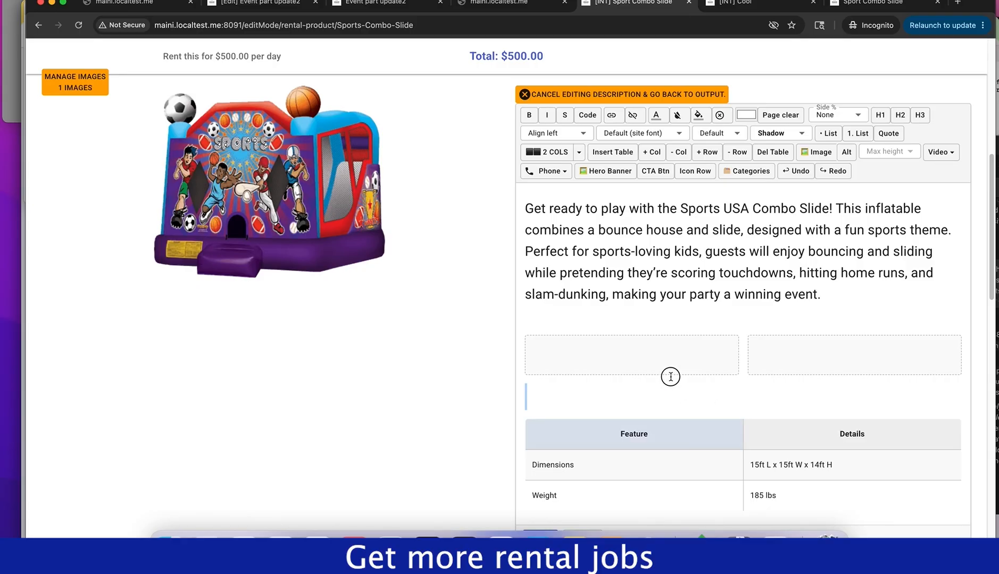
scroll(713, 399, down, 3)
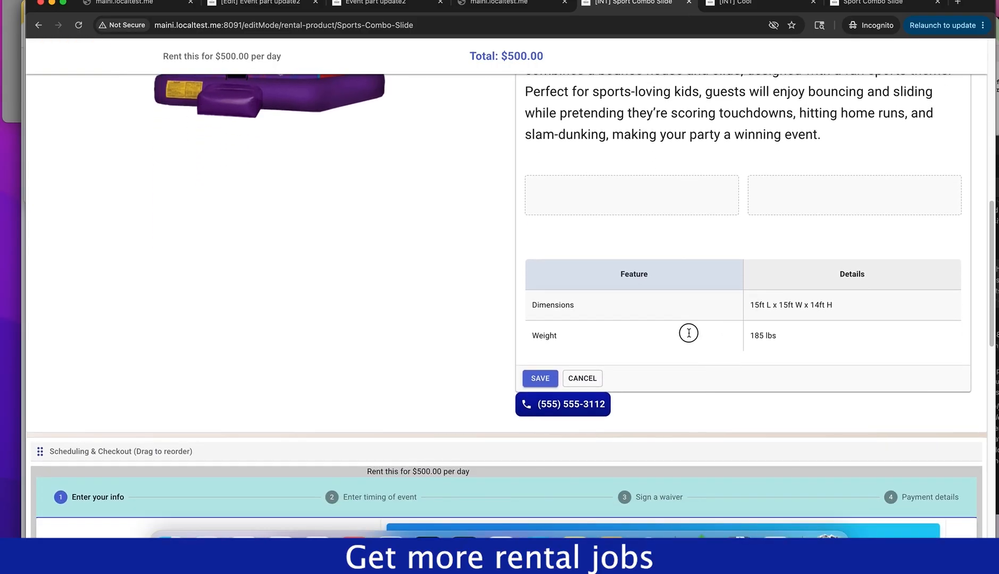
click(766, 274)
right_click(739, 265)
right_click(626, 272)
drag(595, 270, 566, 193)
key(super+z)
click(544, 302)
scroll(544, 301, up, 4)
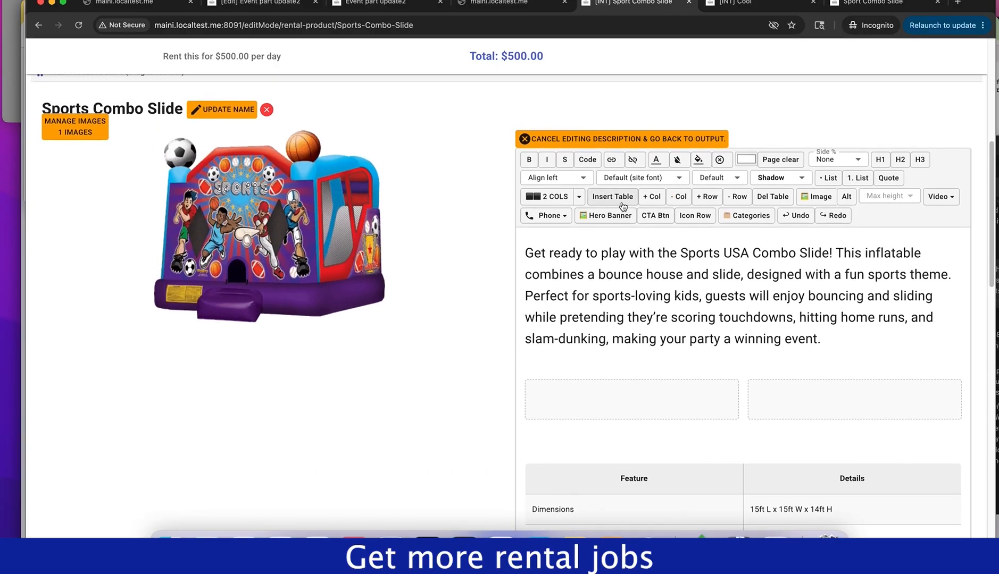
- Move the feature table with its headings, dimensions and weight rows into the first column of the two-column block
scroll(725, 350, down, 2)
click(758, 415)
drag(757, 415, 694, 424)
drag(889, 495, 591, 332)
click(589, 432)
drag(857, 485, 625, 425)
drag(699, 406, 636, 337)
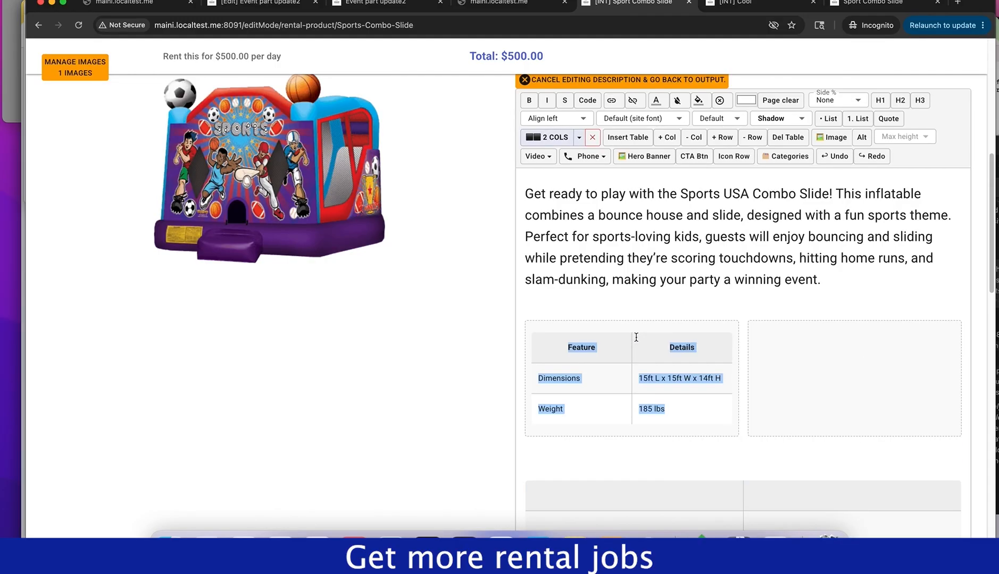
- Delete the emptied table left below the two-column block and save the description
scroll(873, 432, down, 2)
click(846, 480)
scroll(845, 480, down, 2)
click(634, 420)
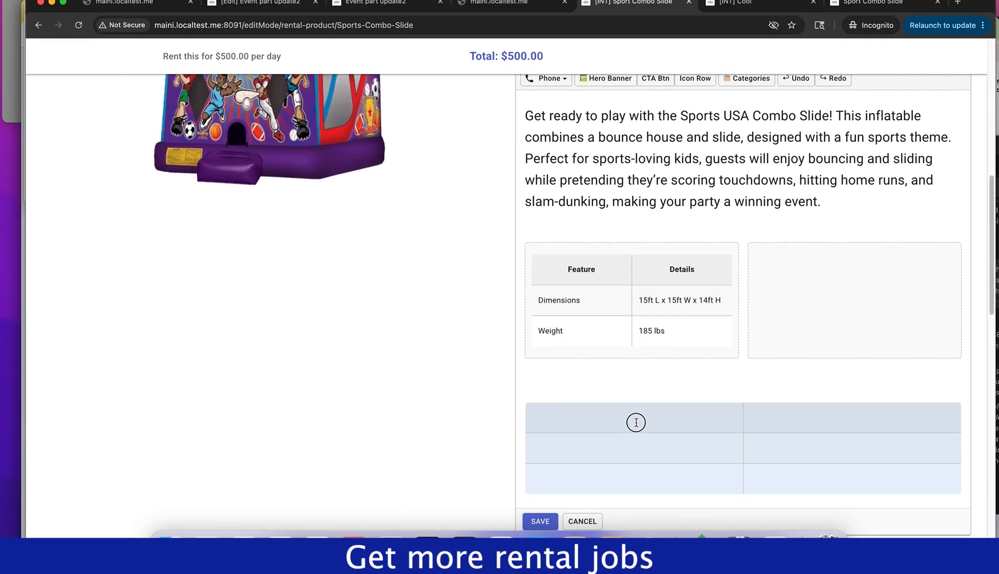
key(BackSpace)
key(BackSpace)
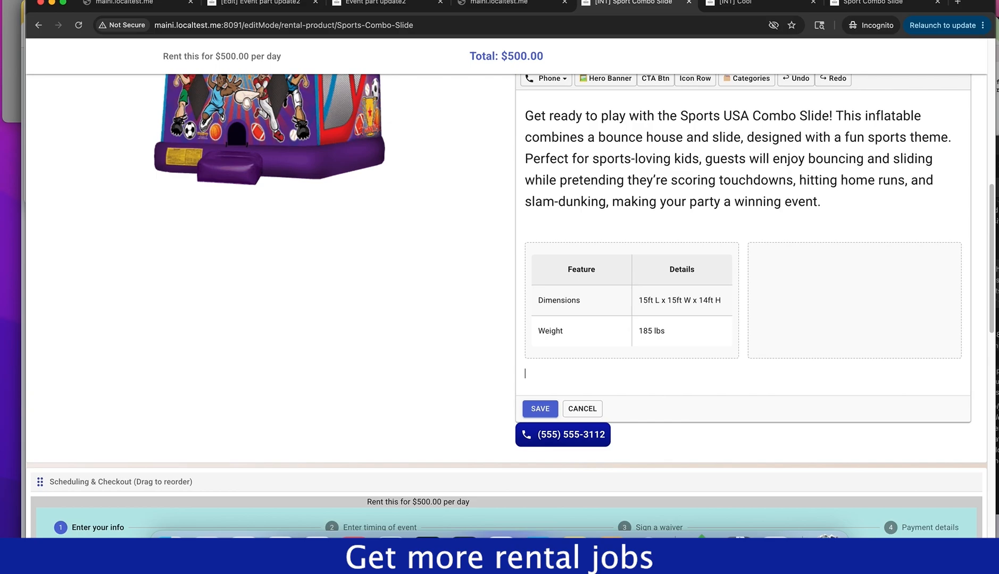
click(538, 411)
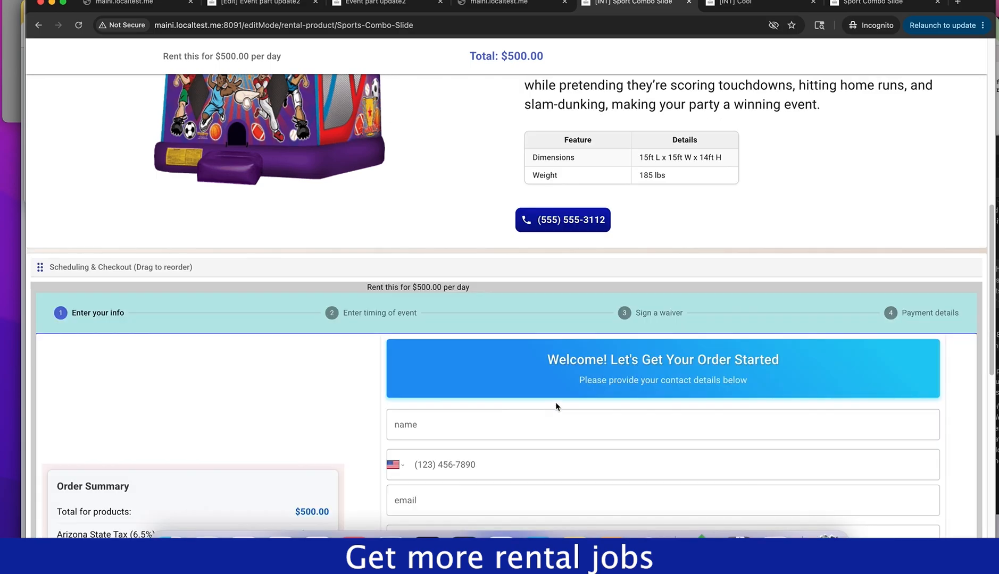
- Reopen the description for editing and insert the cotton candy machine picture from the events folder into the empty second column
scroll(555, 407, up, 3)
scroll(556, 407, up, 1)
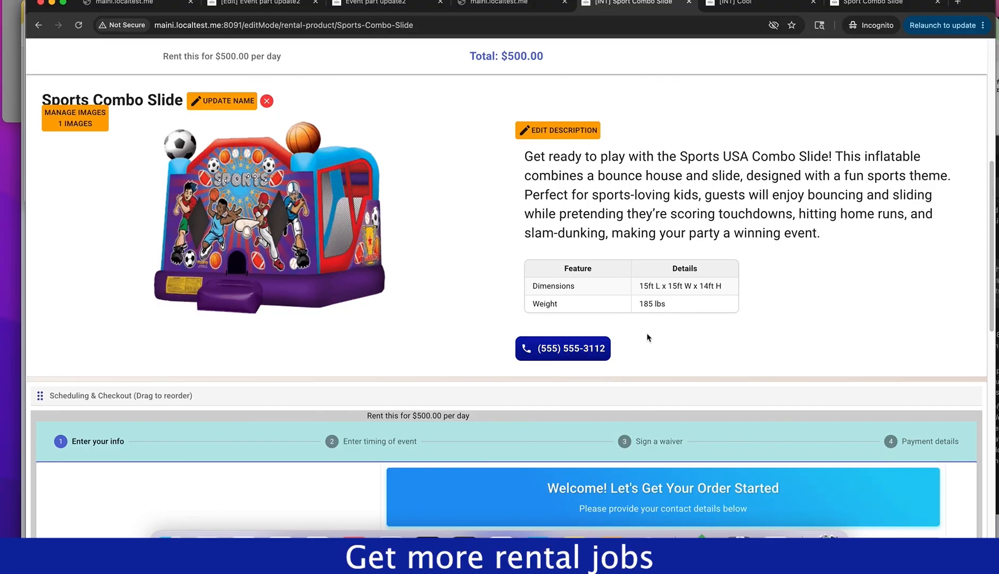
scroll(698, 301, up, 5)
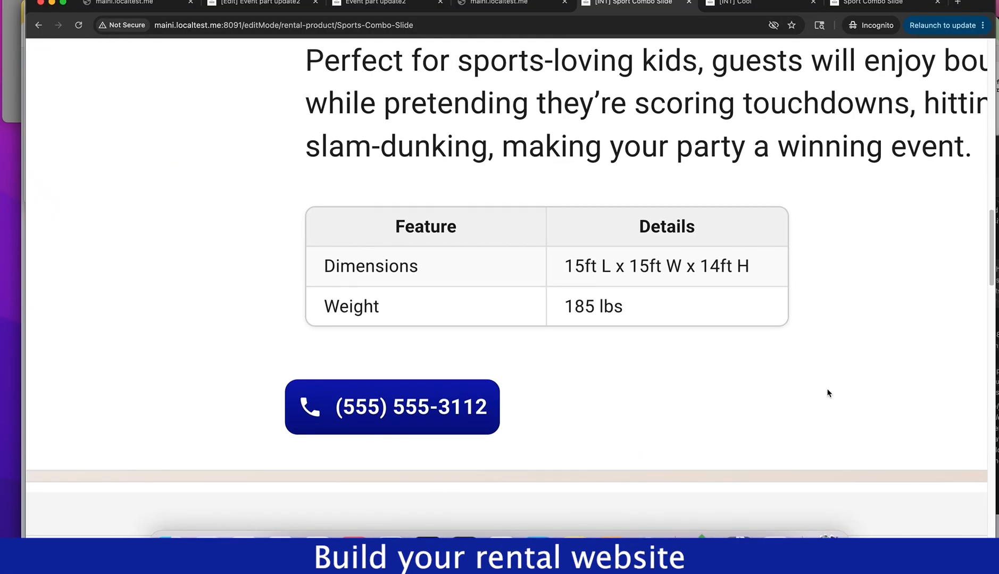
scroll(827, 389, down, 2)
scroll(826, 389, down, 5)
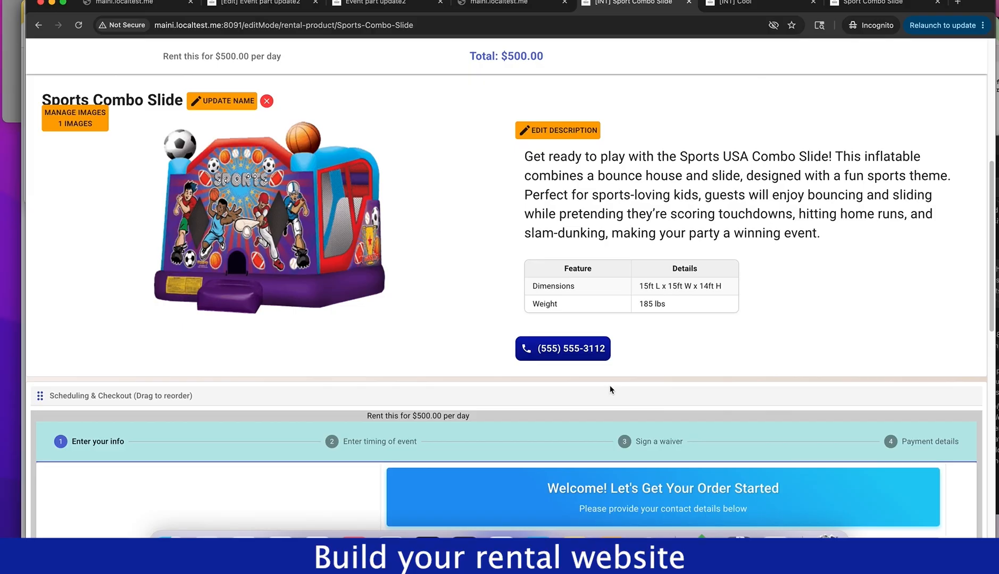
click(570, 133)
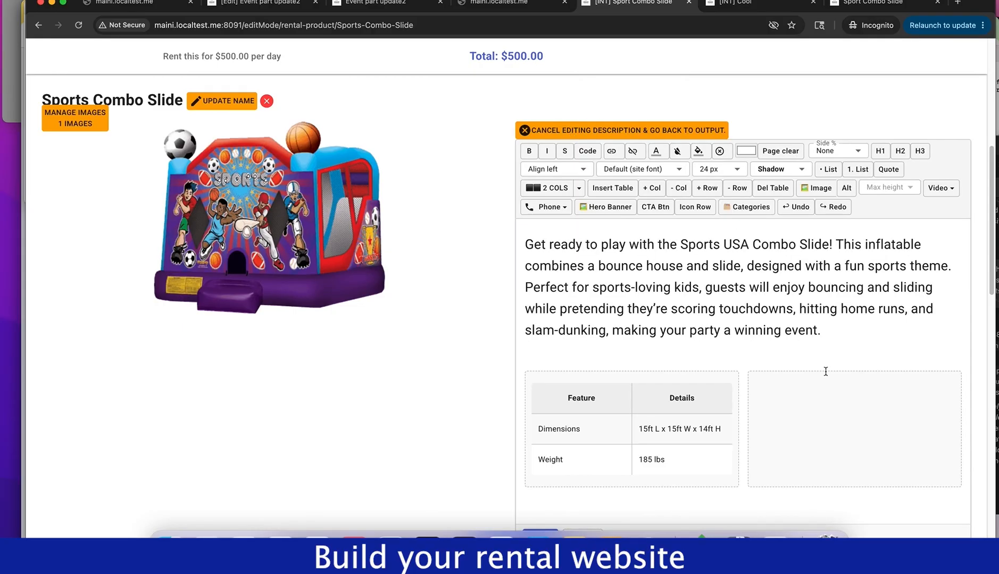
click(824, 398)
scroll(824, 397, down, 1)
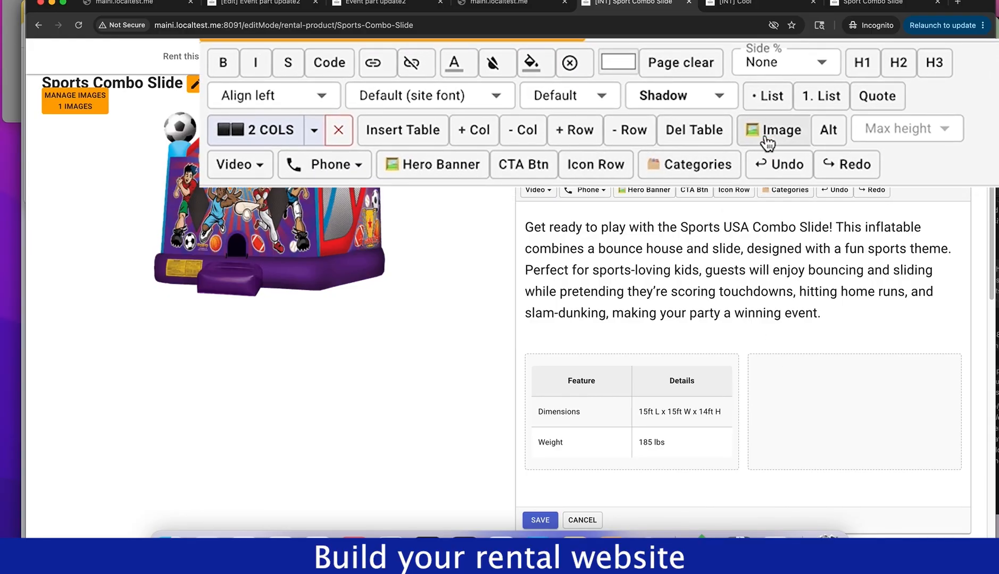
click(767, 141)
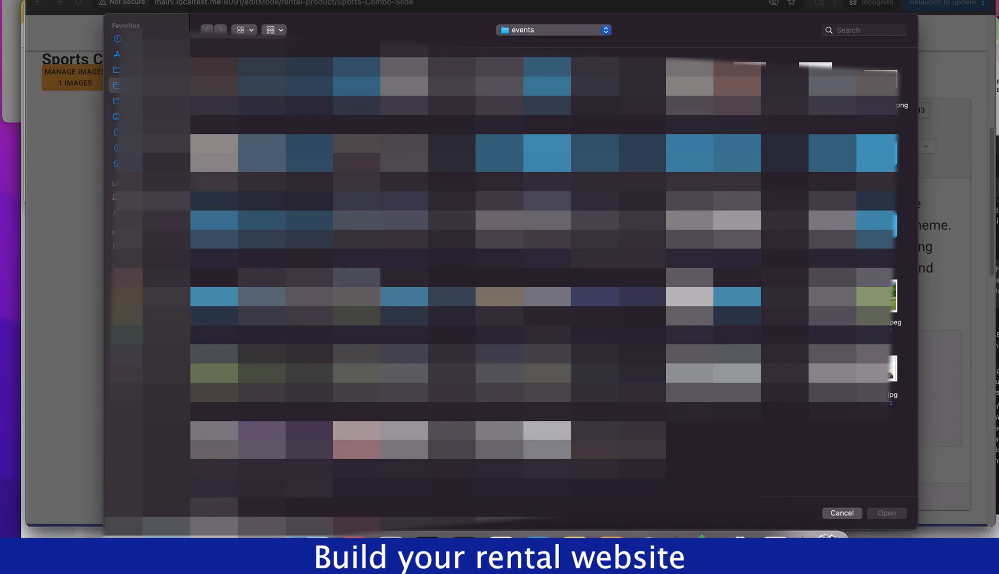
double_click(494, 93)
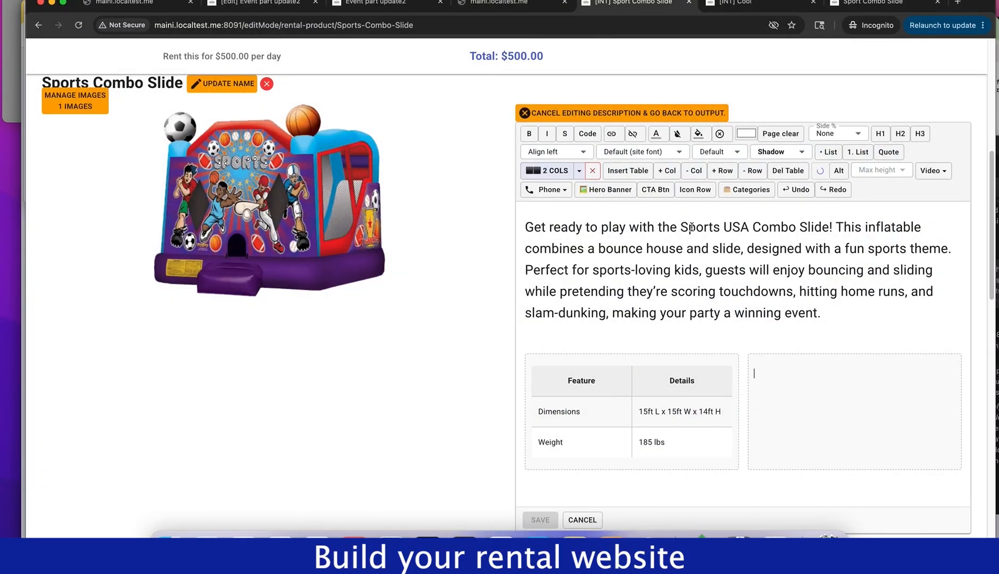
- Give the inserted image the alt text "Cotton candy machine" and save the description
text(Cotton )
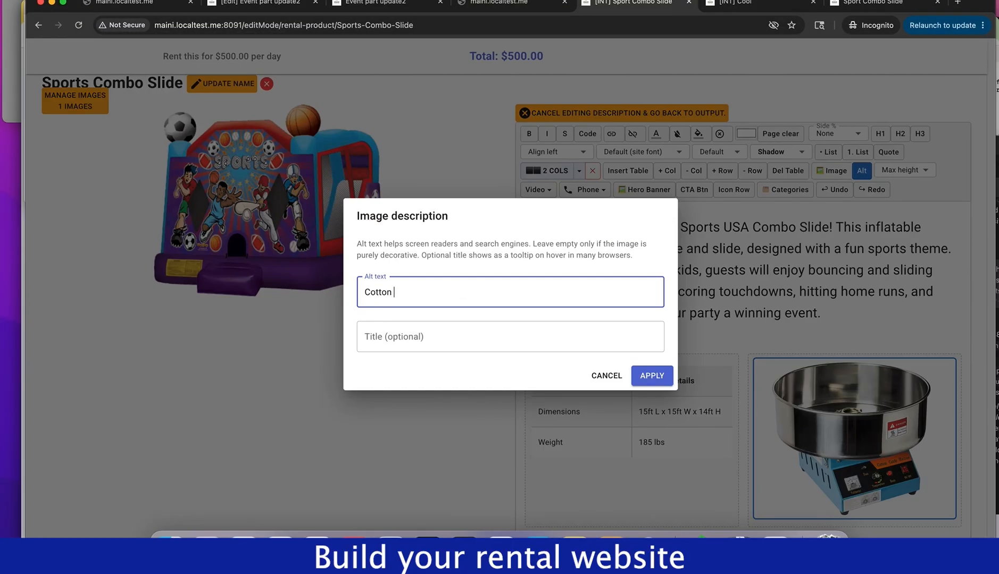
text(candy machine)
click(652, 376)
scroll(775, 330, down, 2)
scroll(775, 331, down, 1)
click(540, 408)
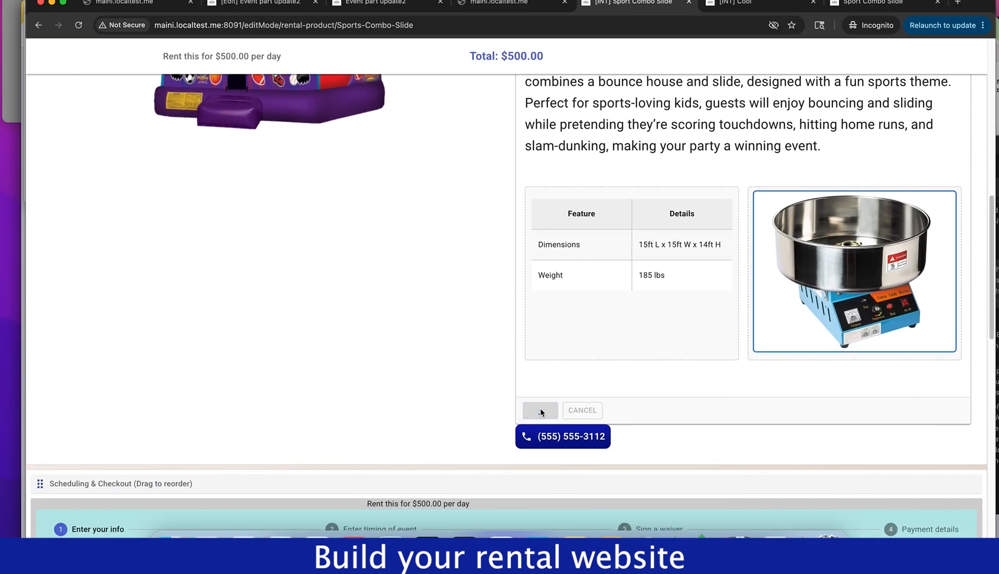
- Reopen the description and remove the blank line between the paragraph and the two-column block
scroll(663, 358, up, 3)
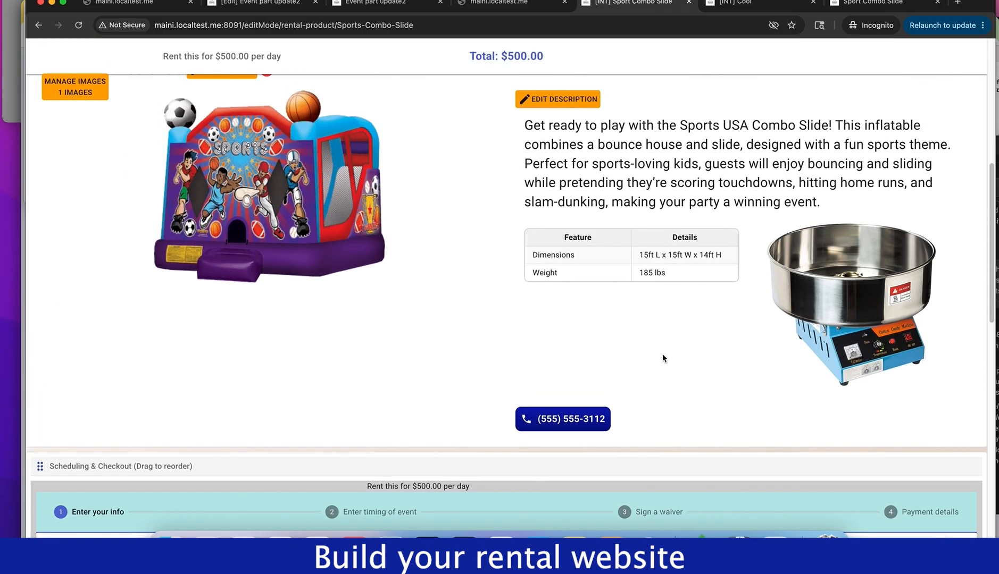
scroll(663, 357, up, 1)
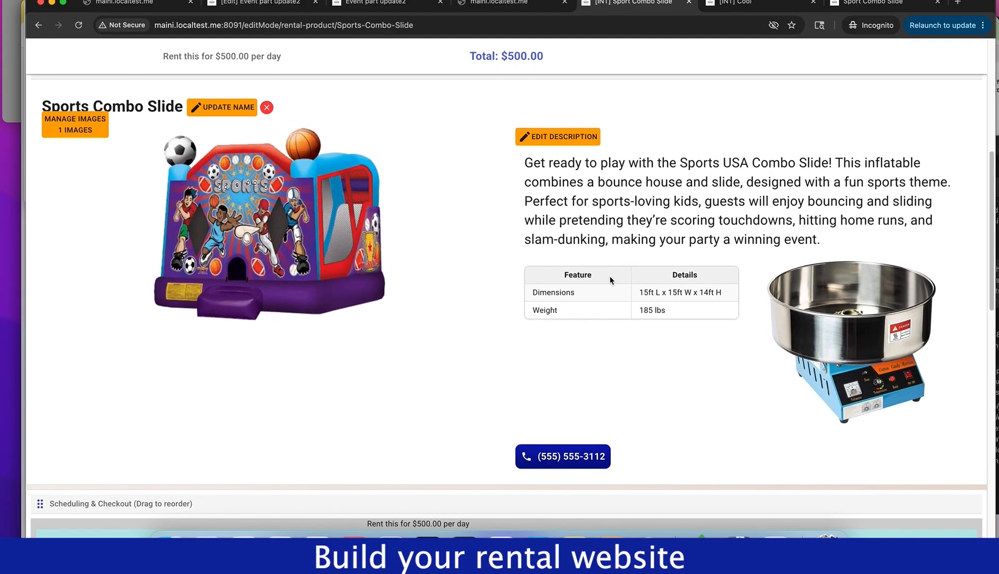
click(564, 137)
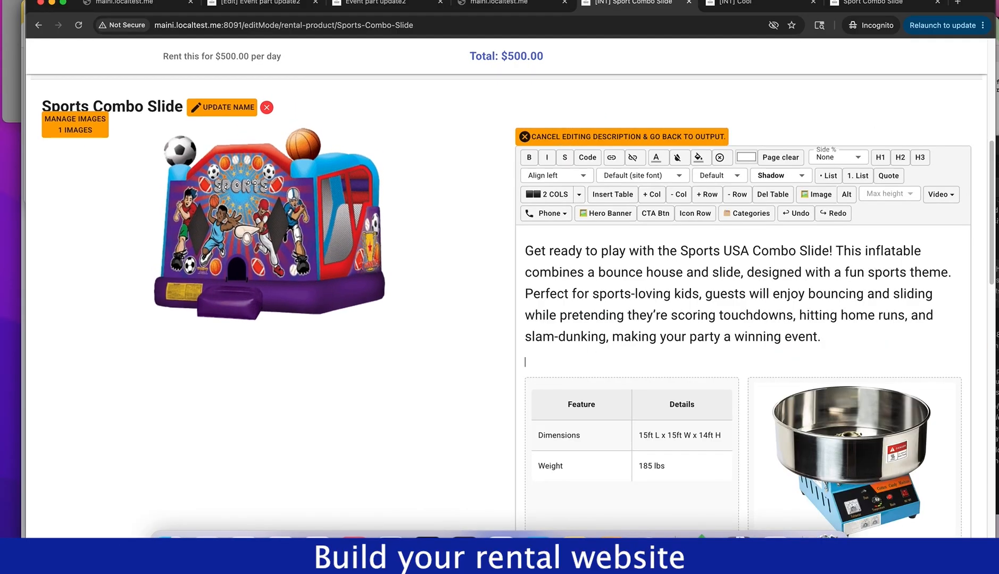
key(BackSpace)
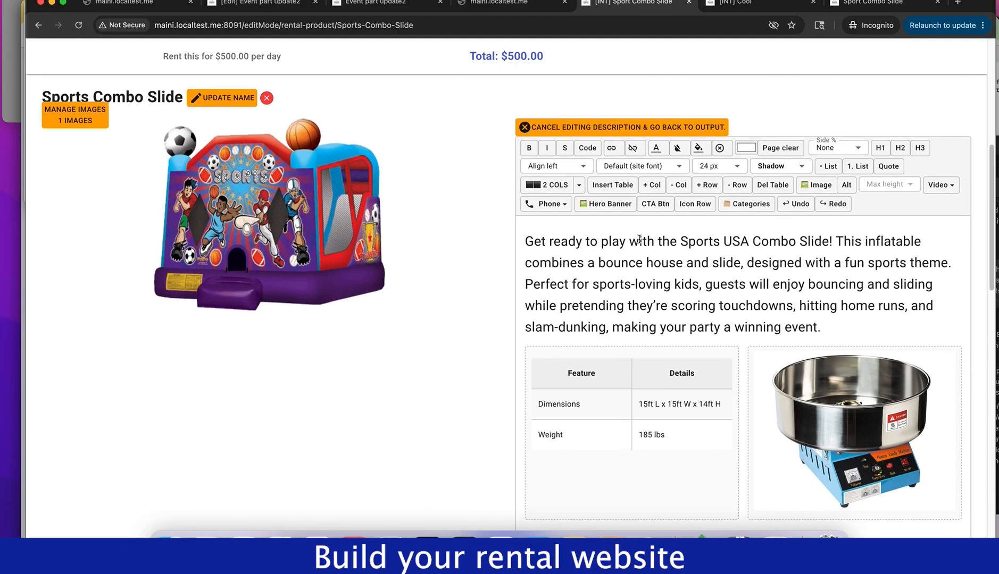
- Set the description's page background to light blue, RGB 189, 200, 245, and save the description
scroll(648, 256, down, 1)
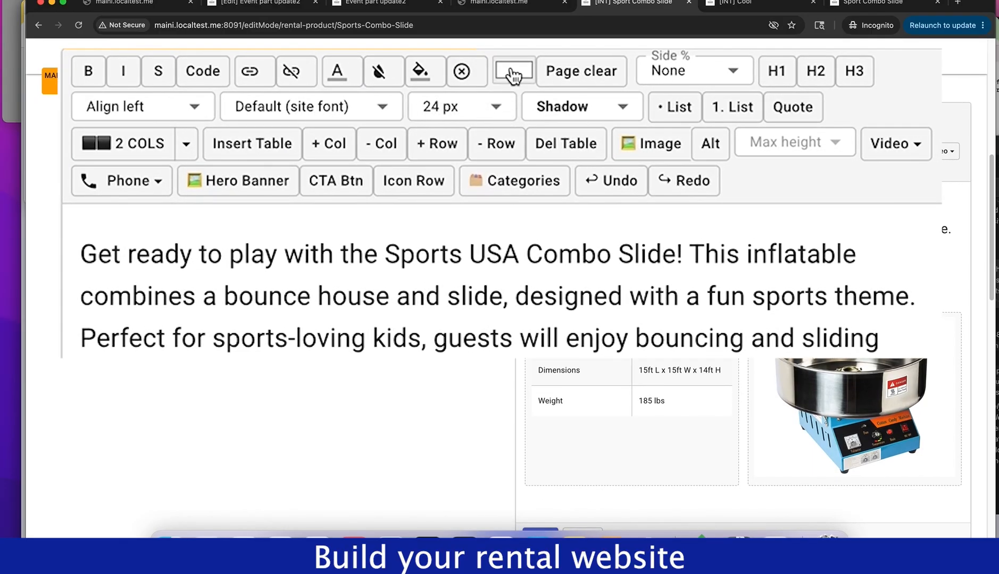
click(512, 72)
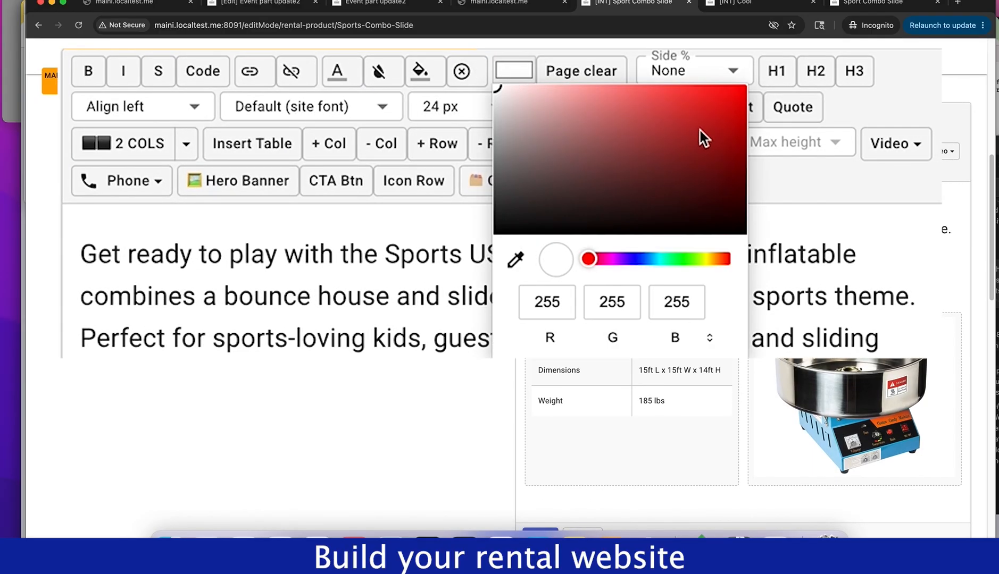
click(642, 259)
click(551, 91)
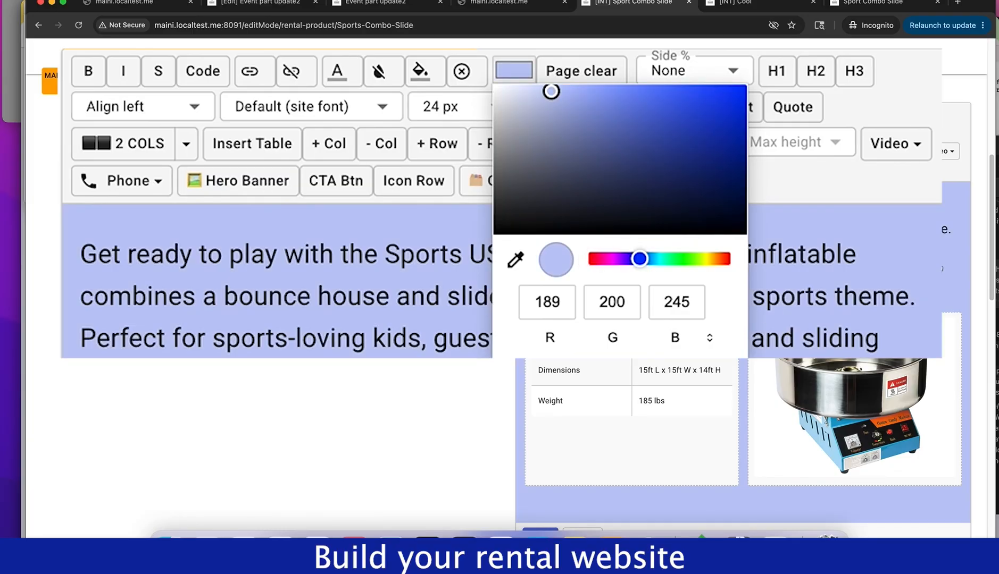
click(846, 250)
click(845, 250)
click(846, 250)
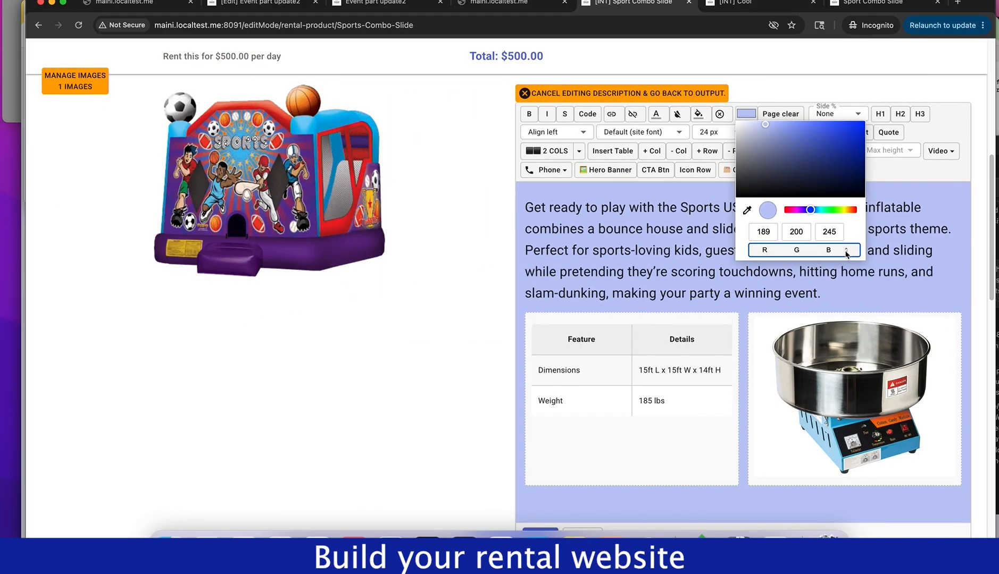
click(907, 248)
scroll(907, 248, down, 5)
click(532, 276)
- Reopen the description, set its side spacing to 15%, and save it
scroll(446, 225, up, 2)
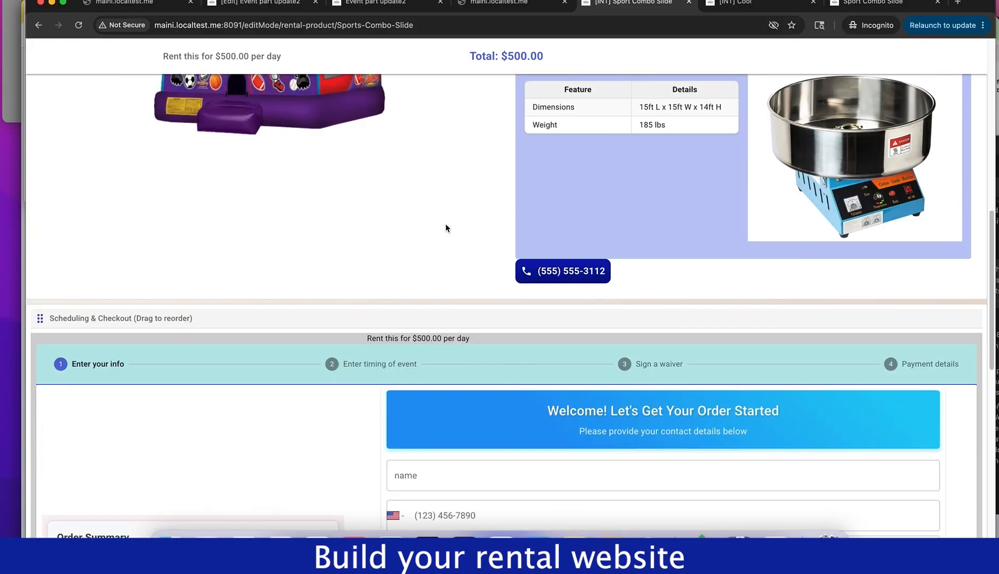
scroll(446, 228, up, 6)
click(540, 243)
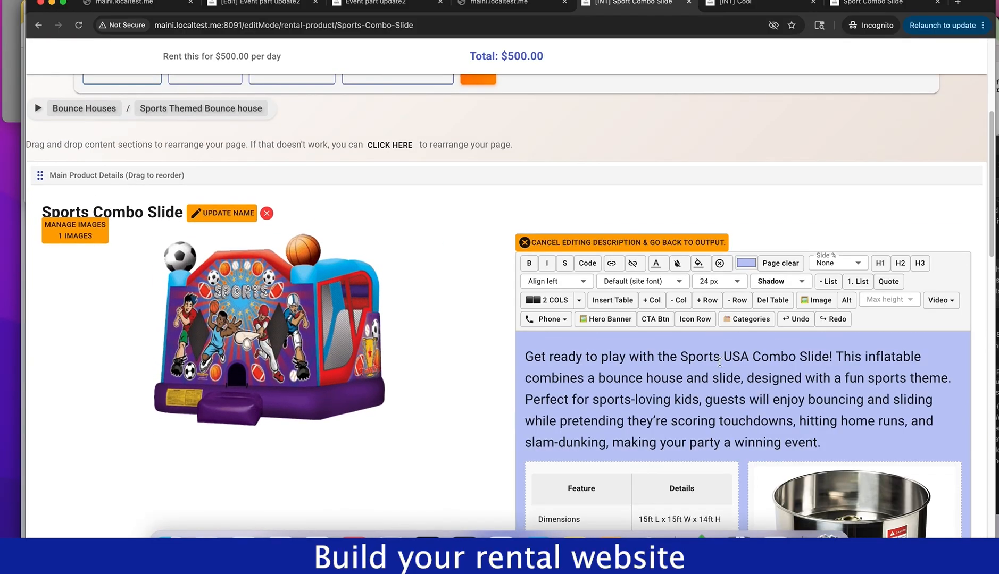
scroll(720, 362, down, 2)
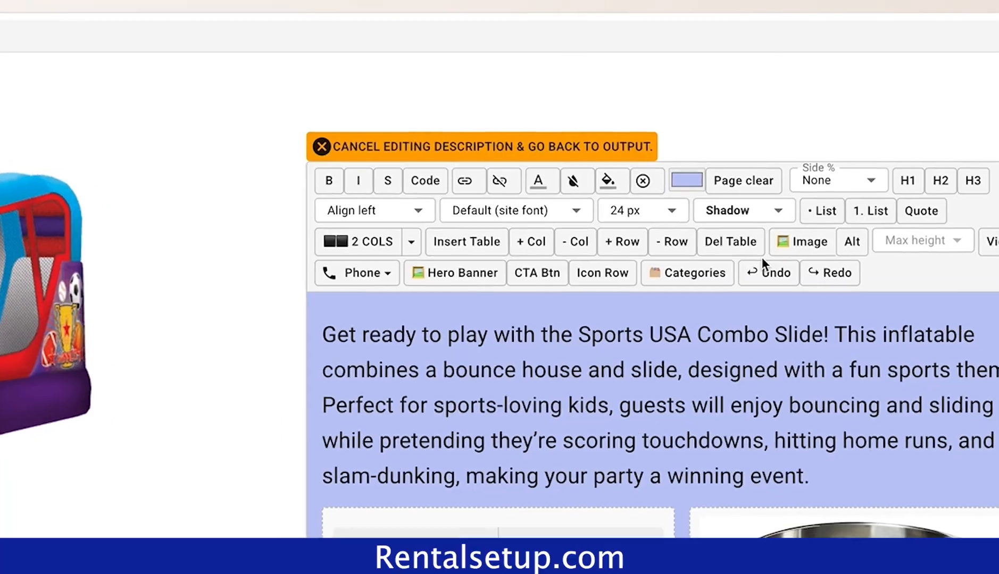
click(842, 181)
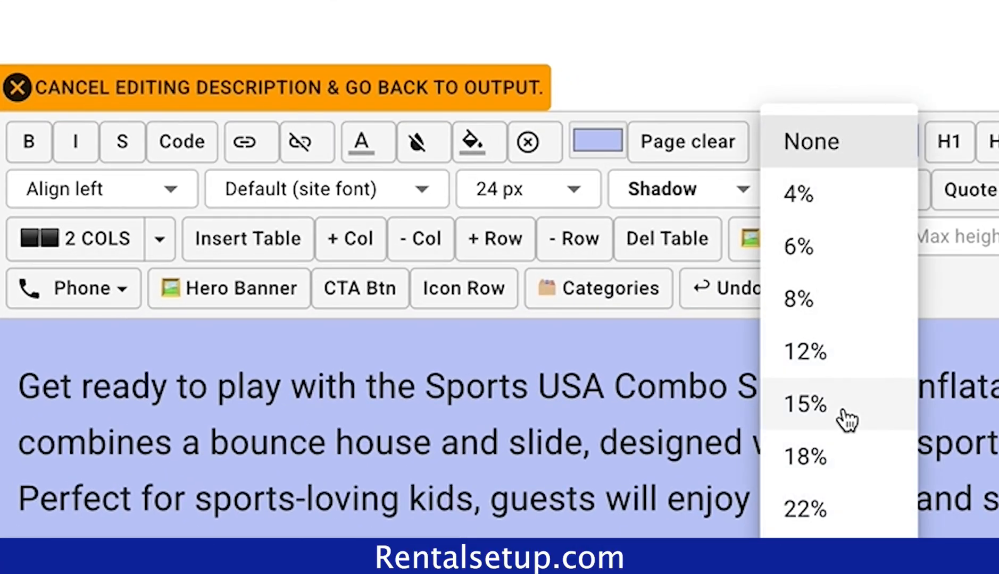
click(846, 421)
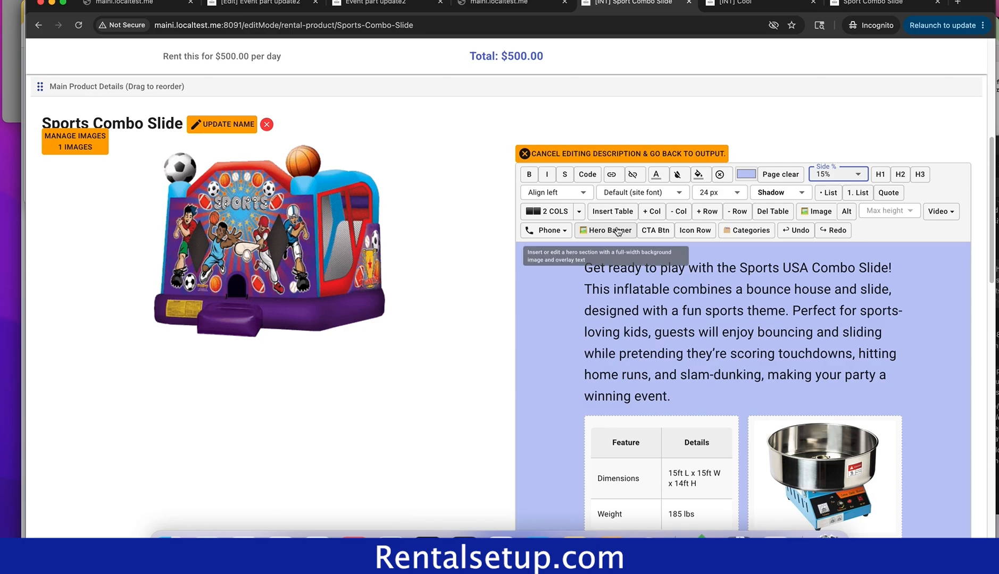
scroll(660, 271, down, 4)
scroll(660, 271, down, 2)
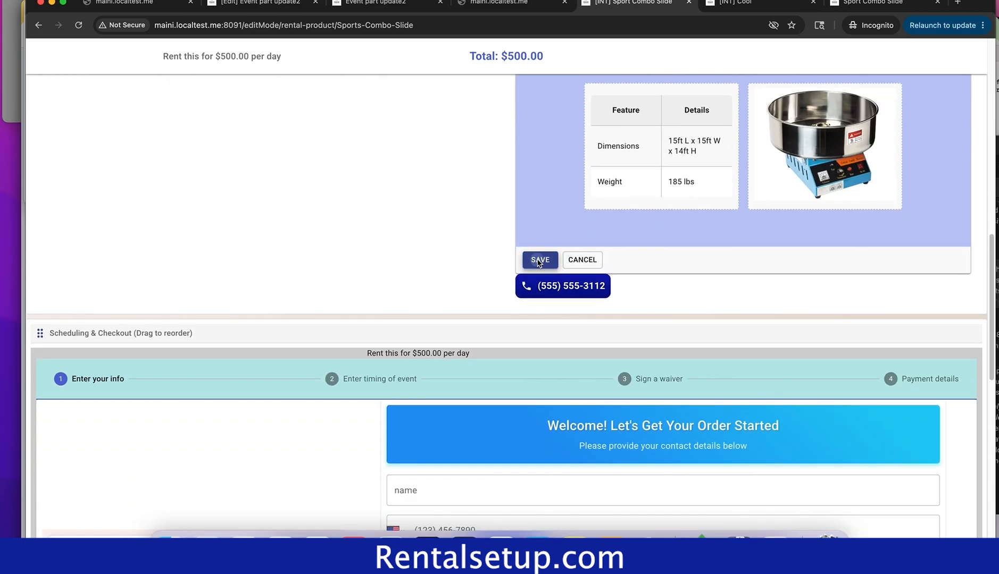
click(539, 260)
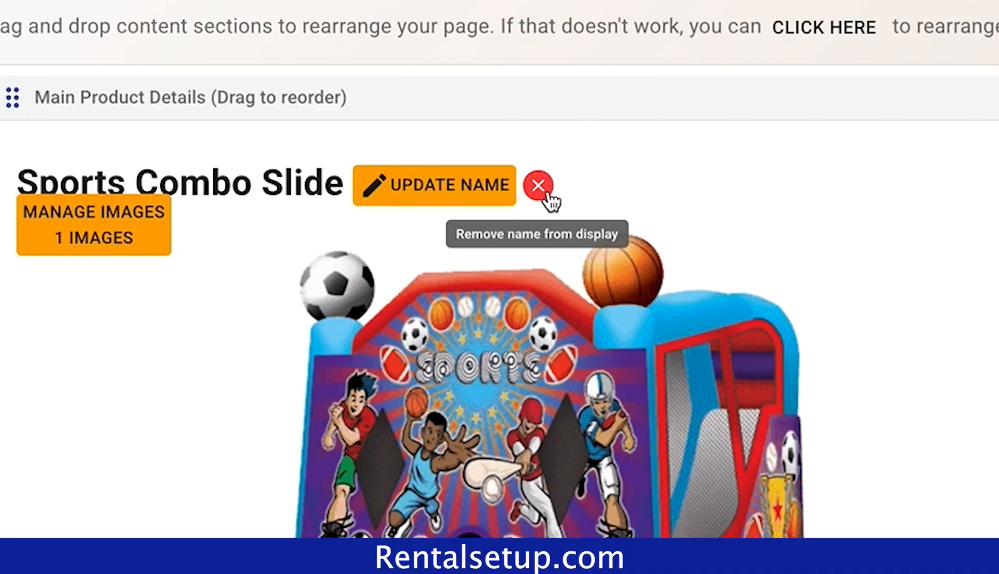
- Copy the product name Sports Combo Slide from above the picture and remove that name from the page display
drag(343, 184, 4, 159)
key(super+c)
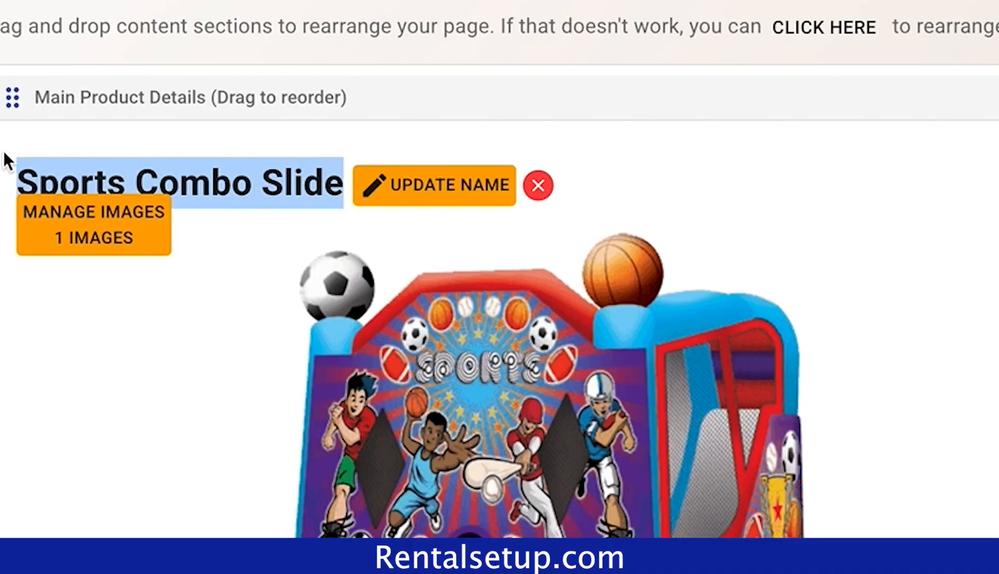
click(539, 186)
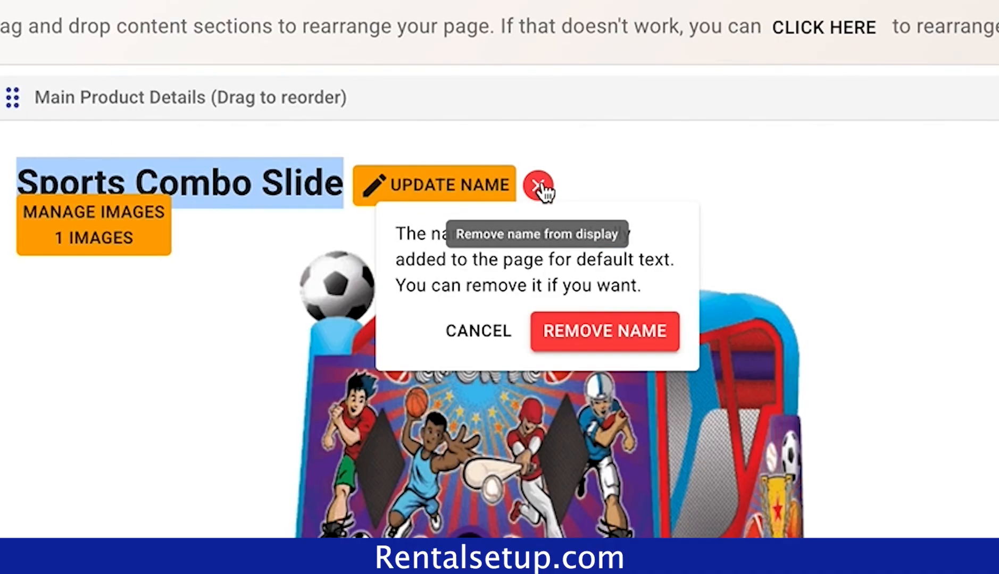
click(641, 337)
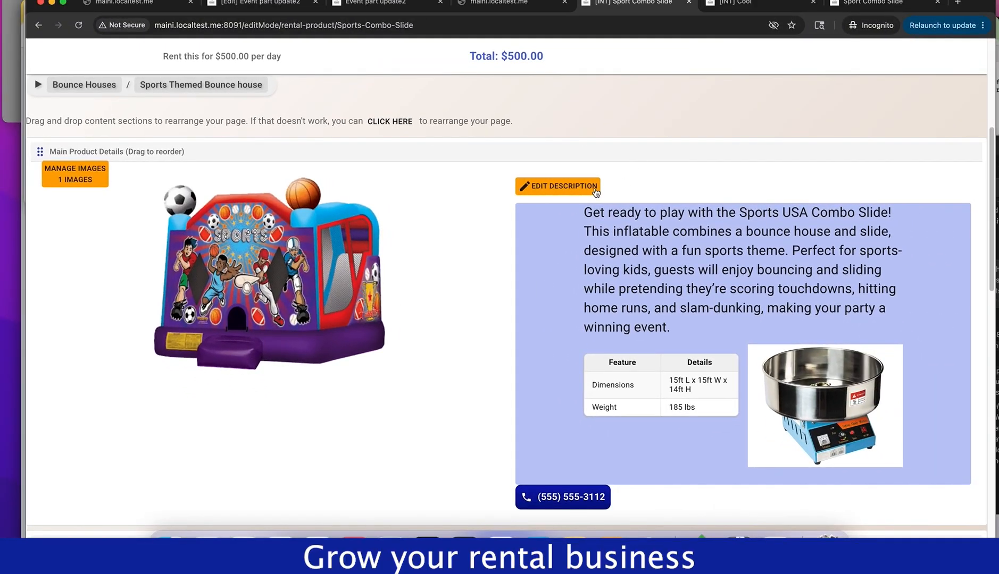
- Reopen the description, try adding the copied product name above the paragraph as an H1 heading, and undo the last change
click(595, 187)
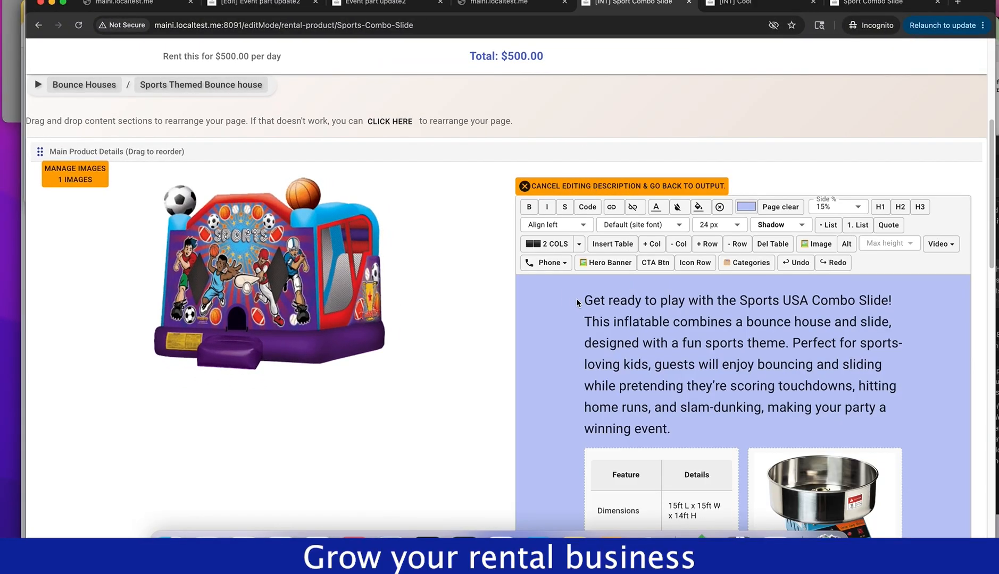
key(Left)
key(Return)
click(880, 207)
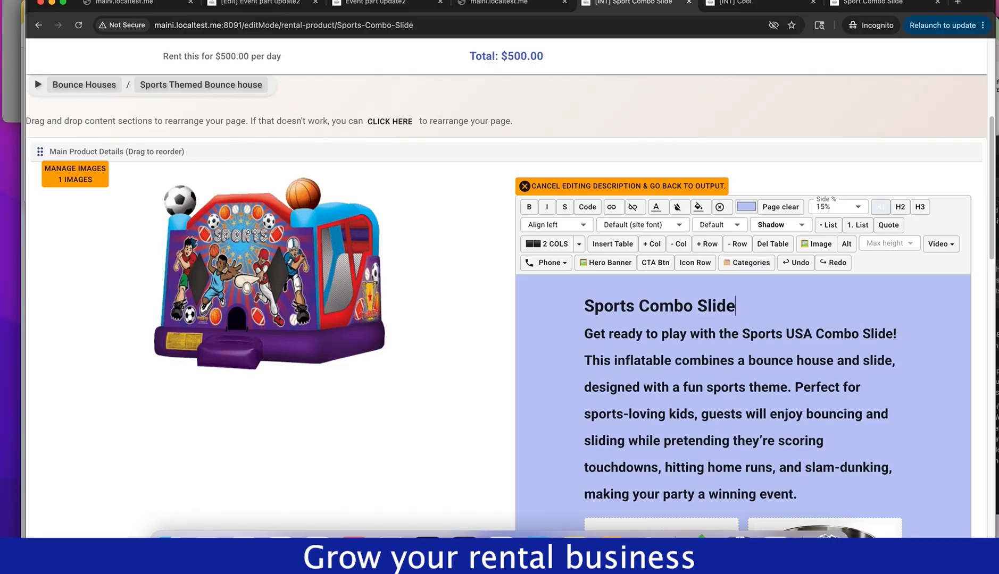
key(super+z)
- Paste Sports Combo Slide on its own line above the description paragraph and clean up the line breaks between them
key(Return)
key(super+v)
click(576, 353)
key(BackSpace)
key(Return)
key(BackSpace)
- Apply the H1 heading style to the Sports Combo Slide line only, keeping the paragraph as normal text
drag(801, 503, 562, 340)
click(880, 207)
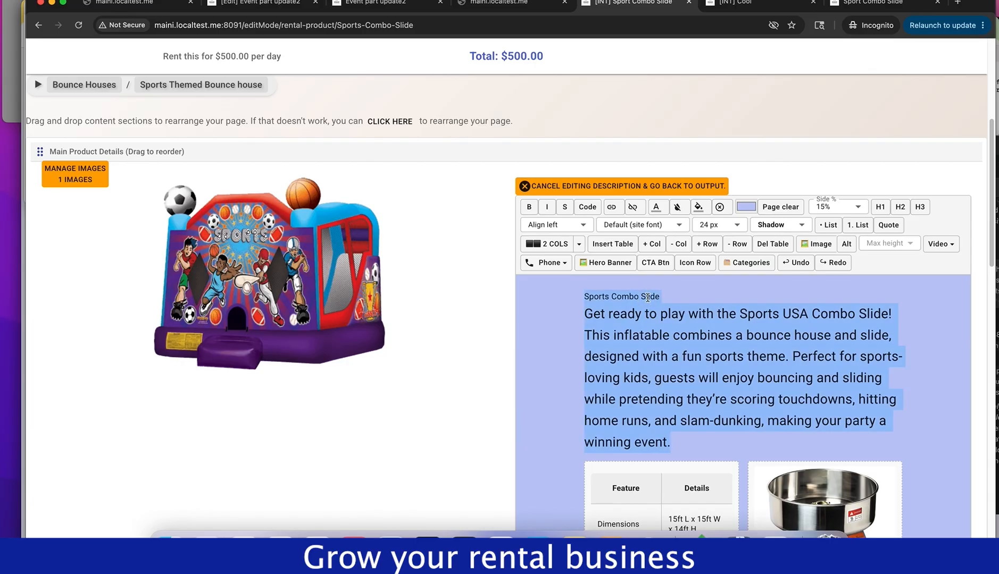
drag(659, 296, 583, 296)
click(880, 207)
scroll(849, 408, down, 6)
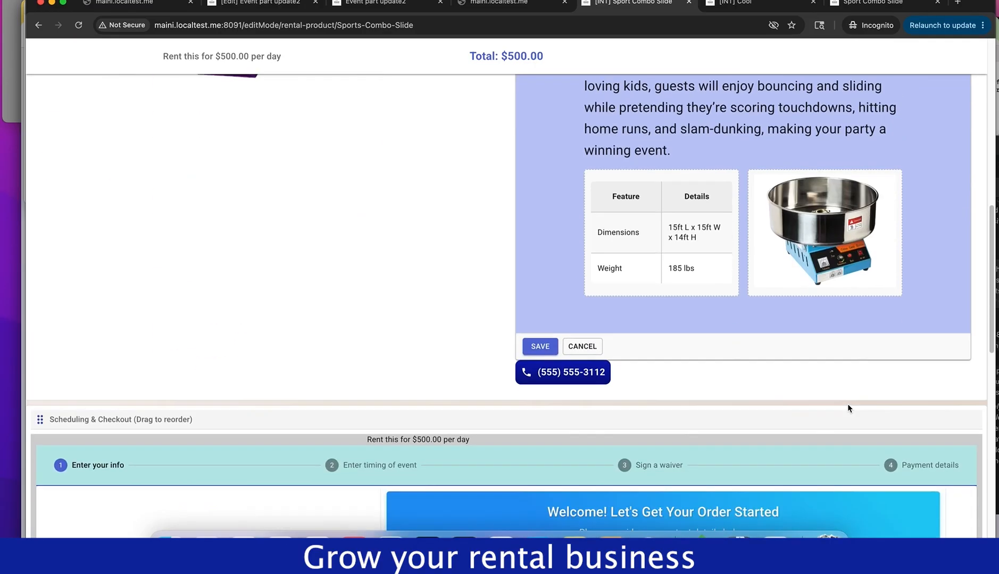
- Add the lines "This is the line" and "test me next line" below the two columns, styling only the first as an H1 heading
text(This is the line)
key(Return)
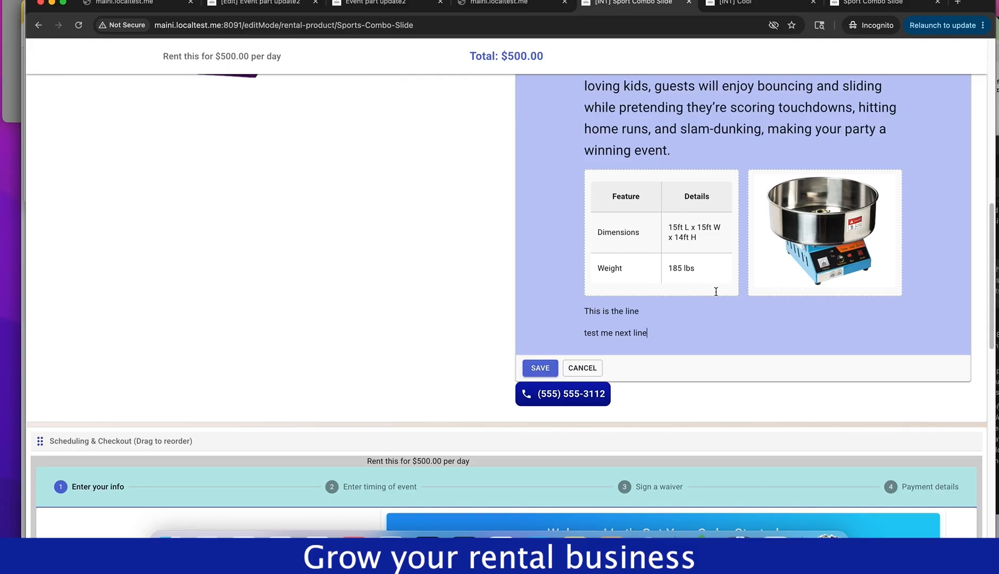
triple_click(603, 313)
scroll(733, 319, up, 5)
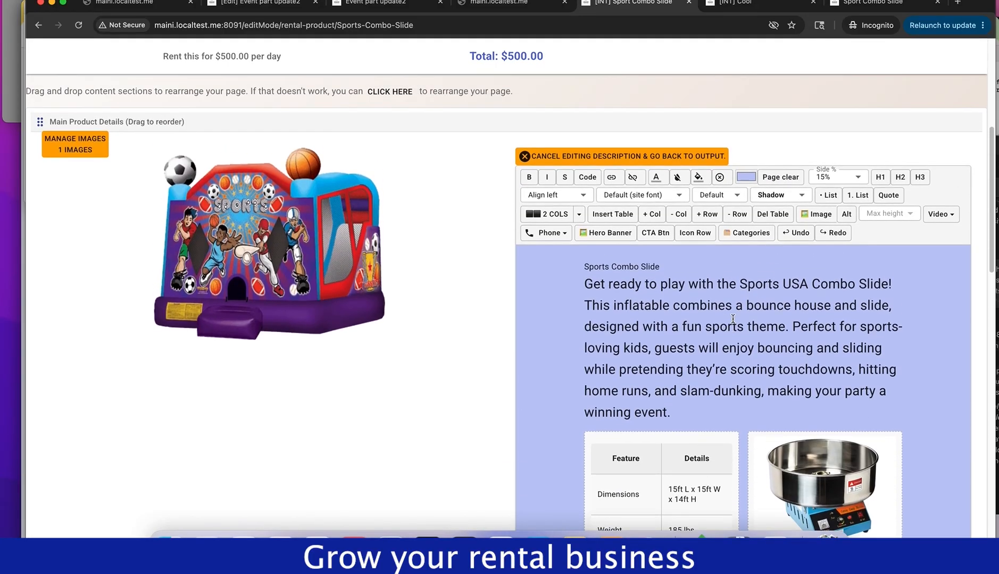
click(879, 213)
scroll(888, 275, down, 5)
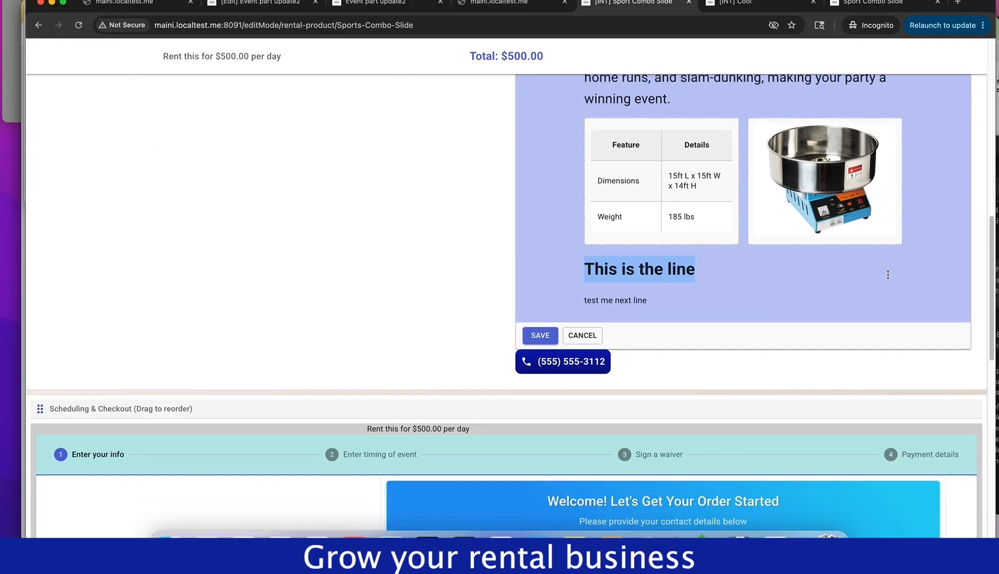
click(689, 277)
- Apply the H1 heading style to the Sports Combo Slide line and add a line break between it and the paragraph
scroll(690, 277, up, 5)
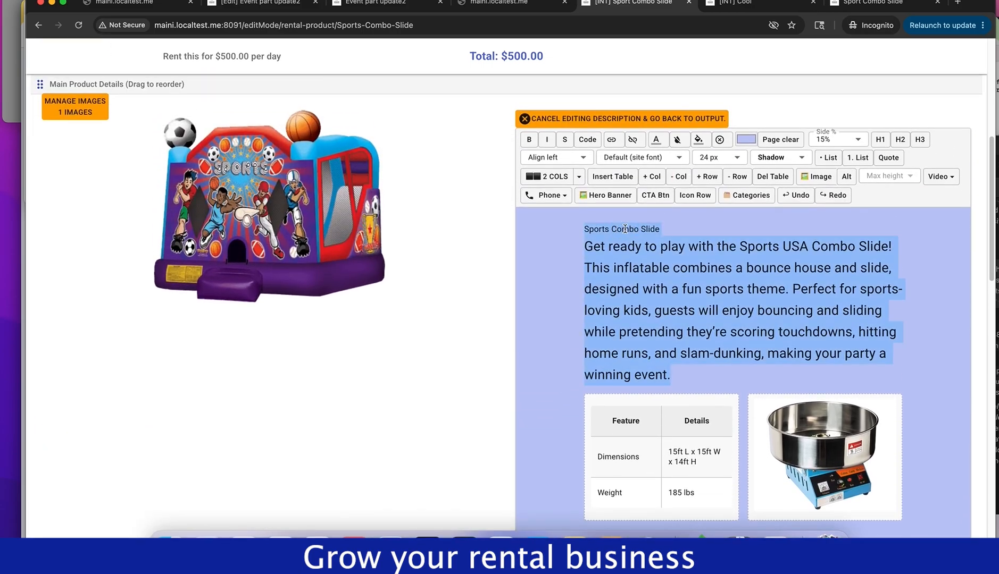
double_click(625, 229)
drag(668, 225, 580, 227)
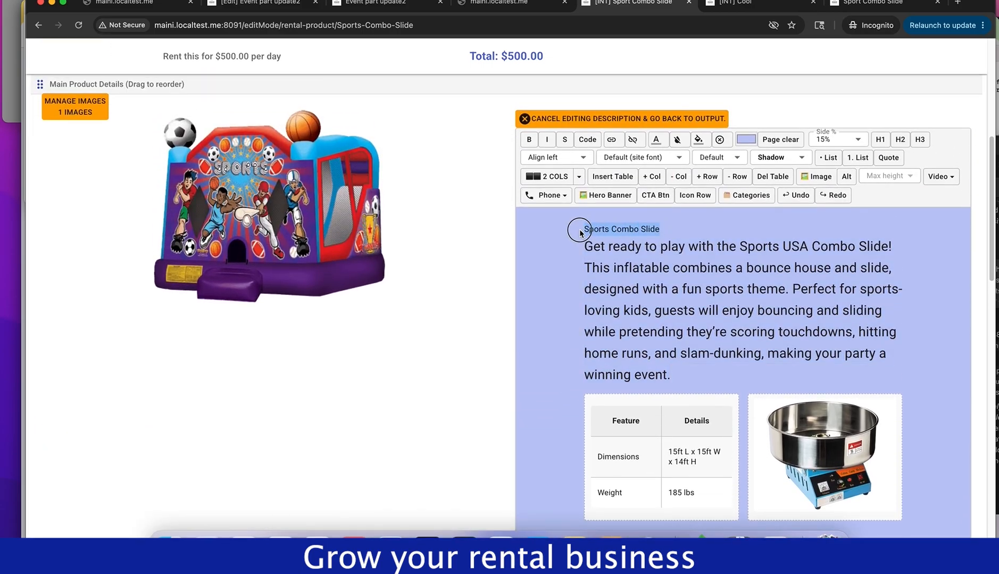
click(880, 139)
click(784, 235)
key(Return)
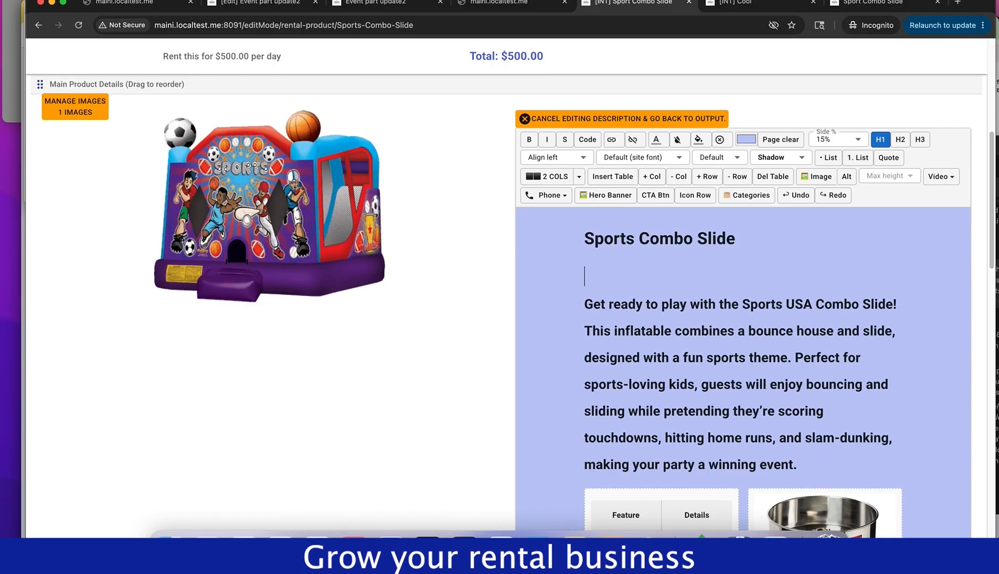
- Return the description paragraph to normal text and remove the empty line under the Sports Combo Slide heading
drag(804, 469, 548, 307)
click(880, 140)
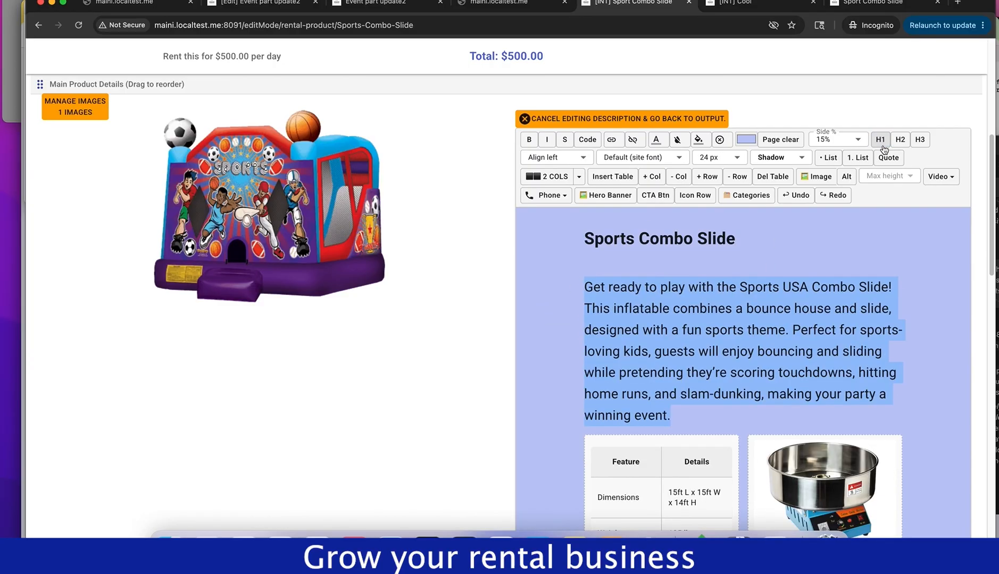
click(589, 269)
key(BackSpace)
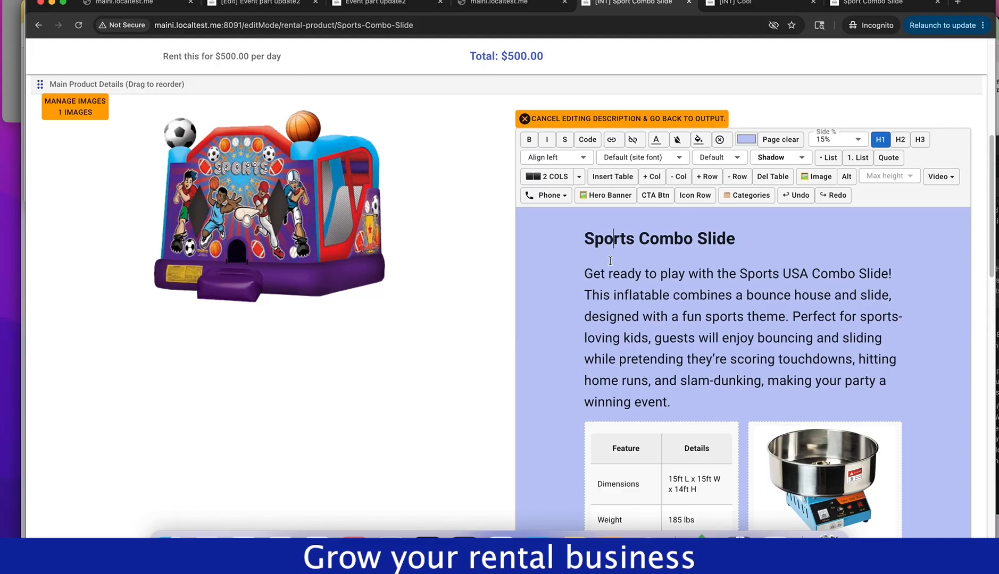
- Set the Sports Combo Slide heading to the Orbitron — tech / sci-fi font at 36px responsive size
triple_click(617, 238)
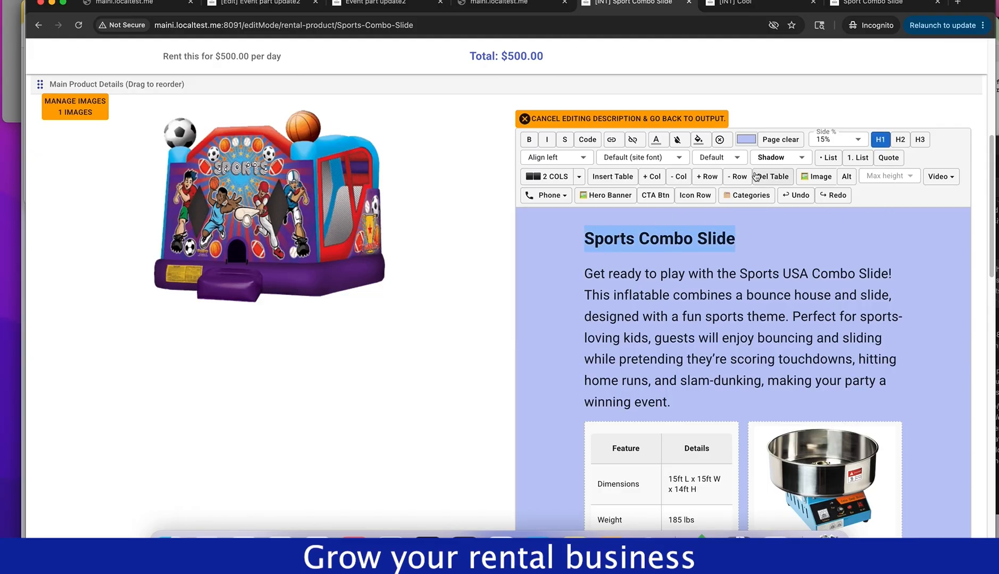
click(677, 160)
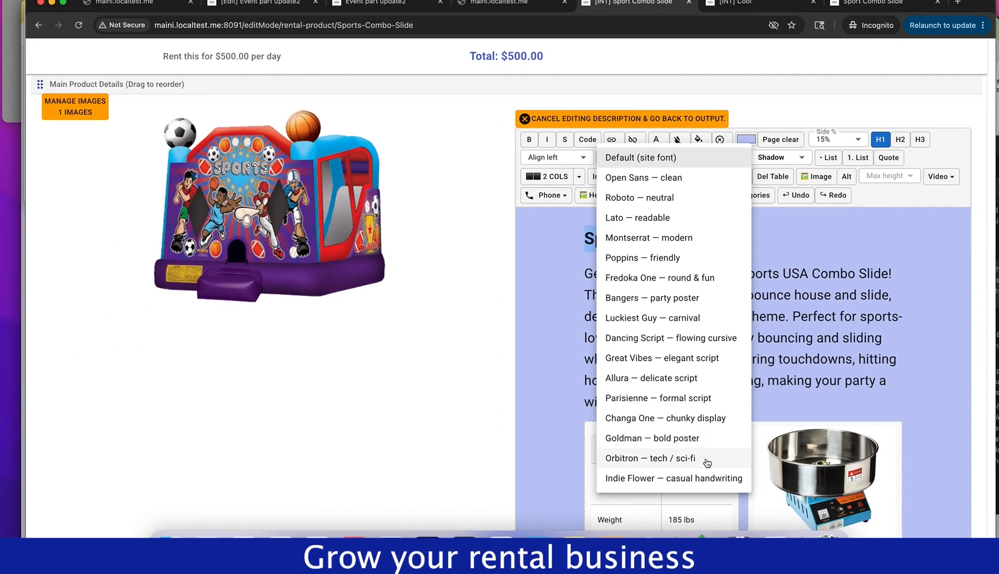
click(701, 456)
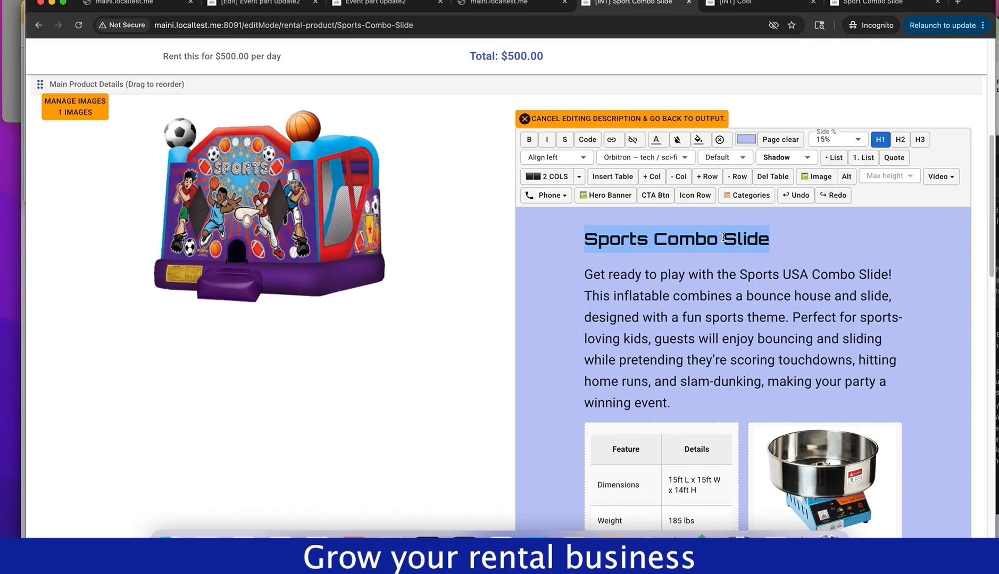
click(744, 161)
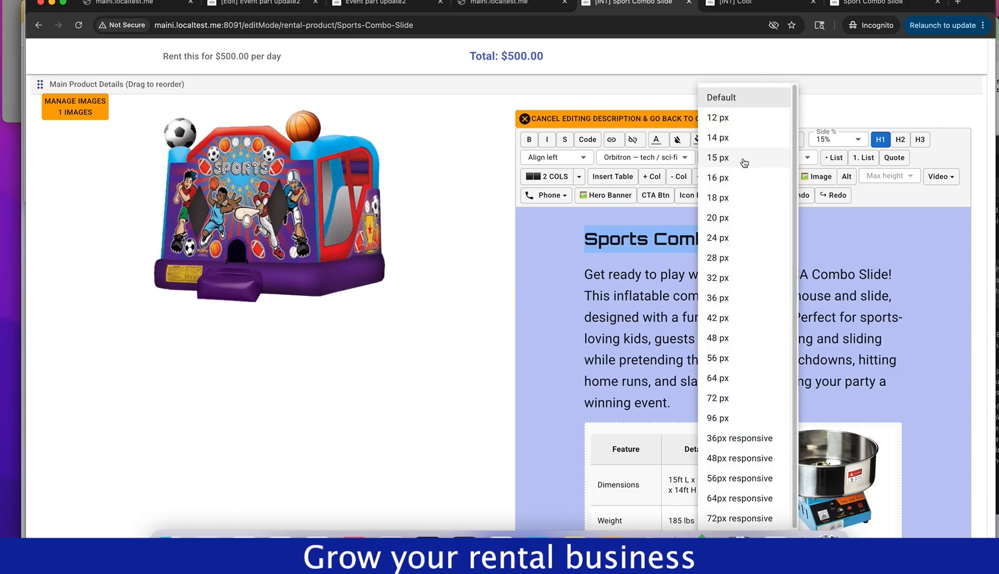
click(747, 437)
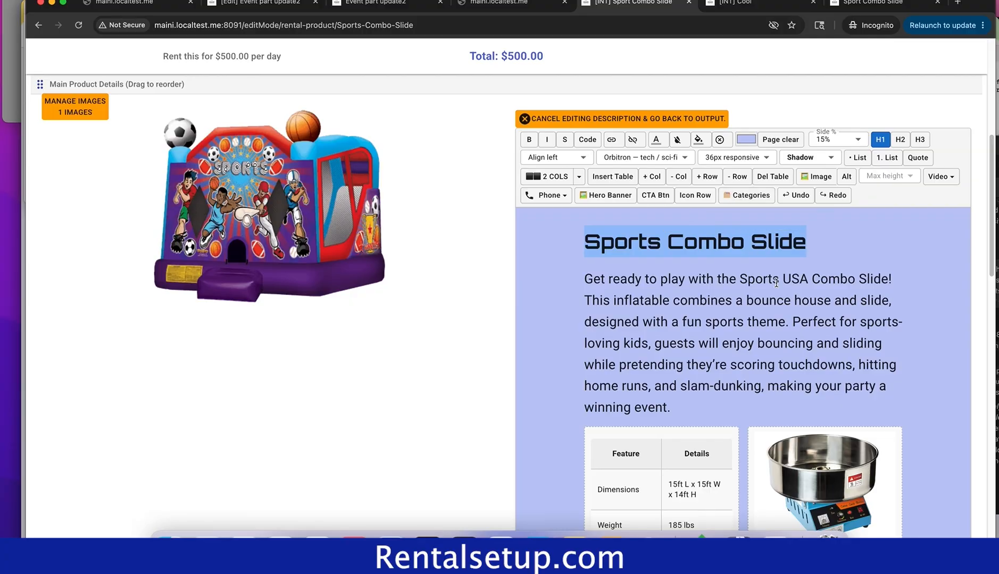
- Center-align the Sports Combo Slide heading, save the description and check it on the page
scroll(776, 283, down, 1)
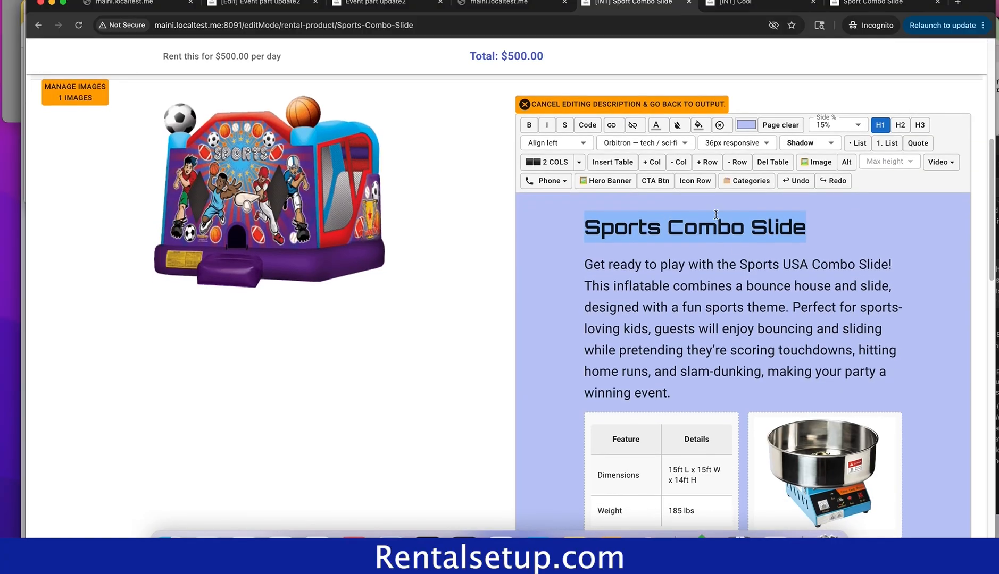
click(578, 144)
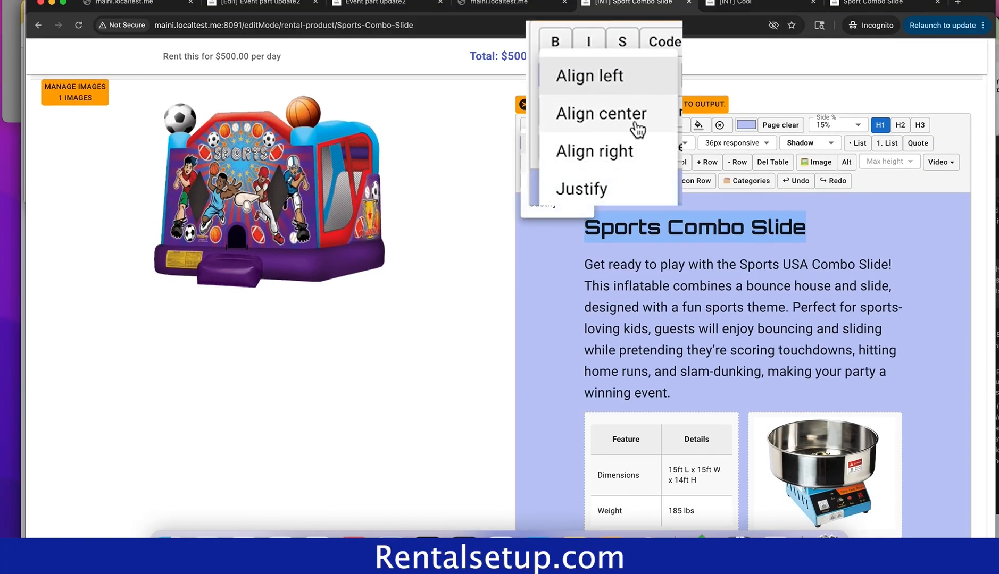
click(573, 166)
scroll(585, 330, down, 5)
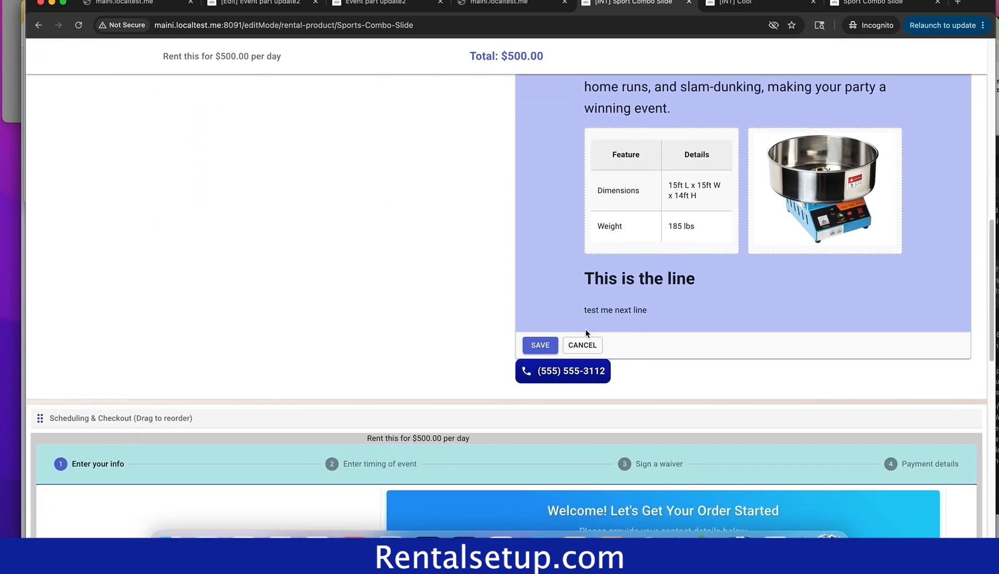
click(543, 345)
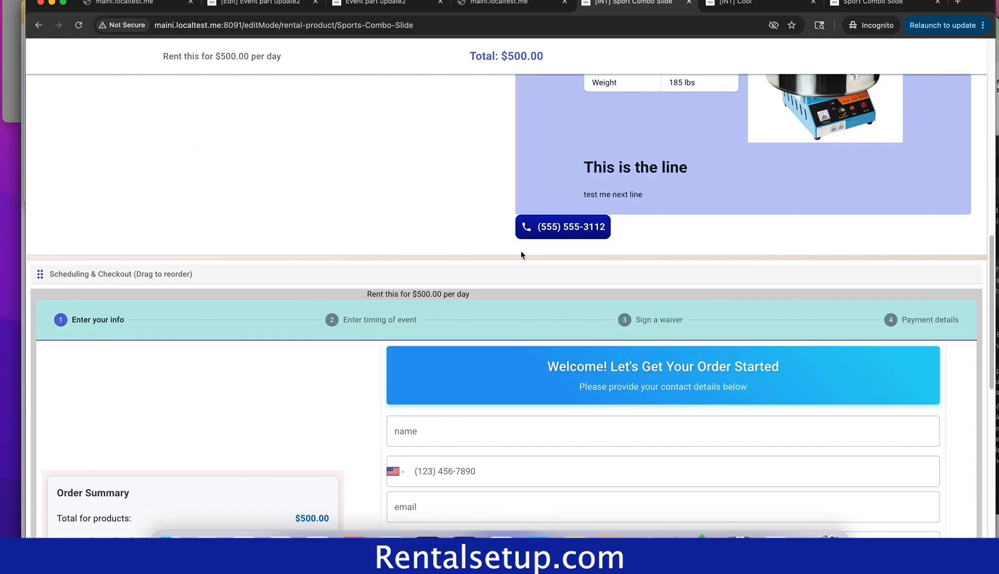
scroll(520, 256, up, 10)
scroll(522, 256, down, 3)
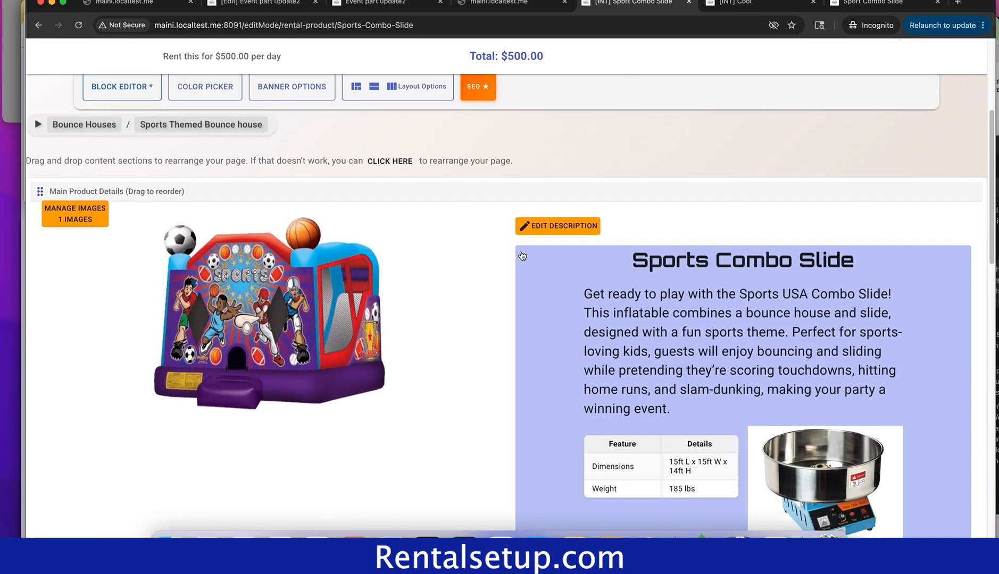
scroll(521, 256, down, 1)
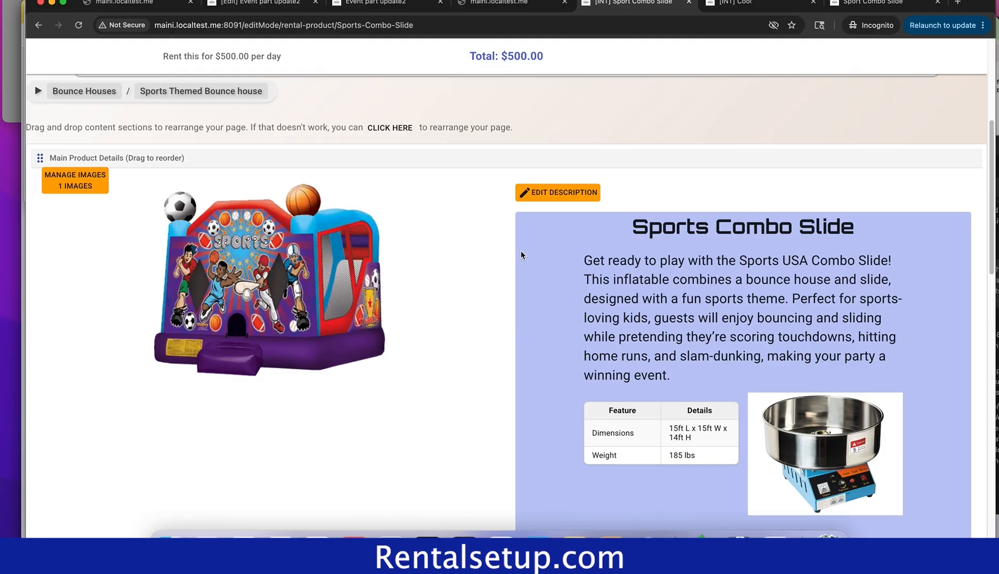
- Reopen the description and insert the inflatable obstacle course picture beneath the heading with the alt text "long image"
click(548, 196)
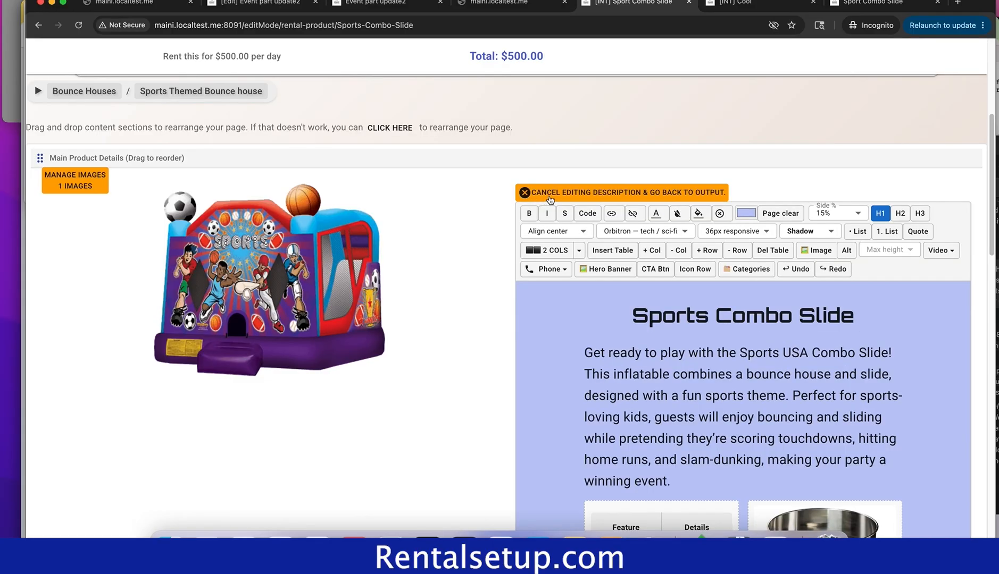
scroll(749, 344, down, 1)
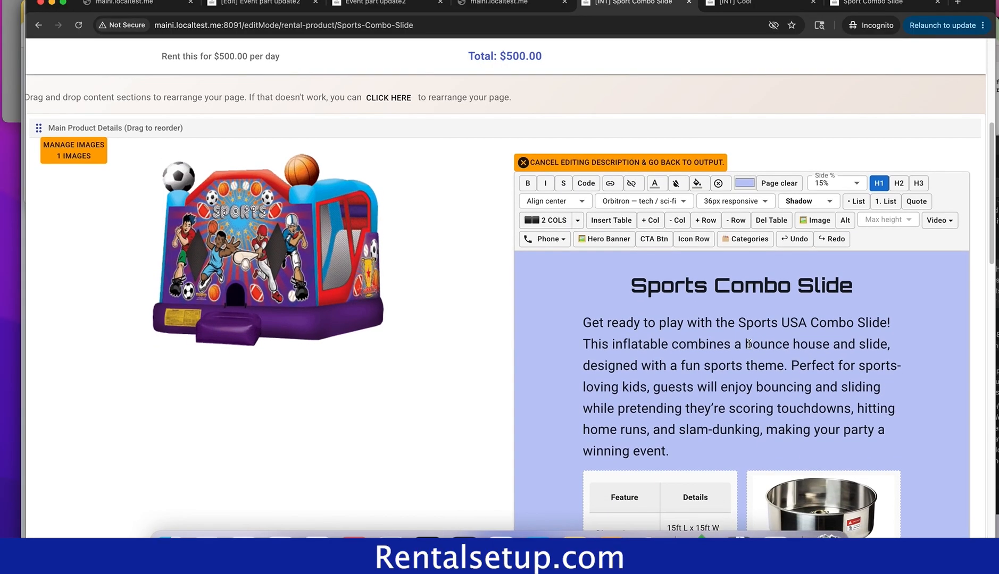
key(Return)
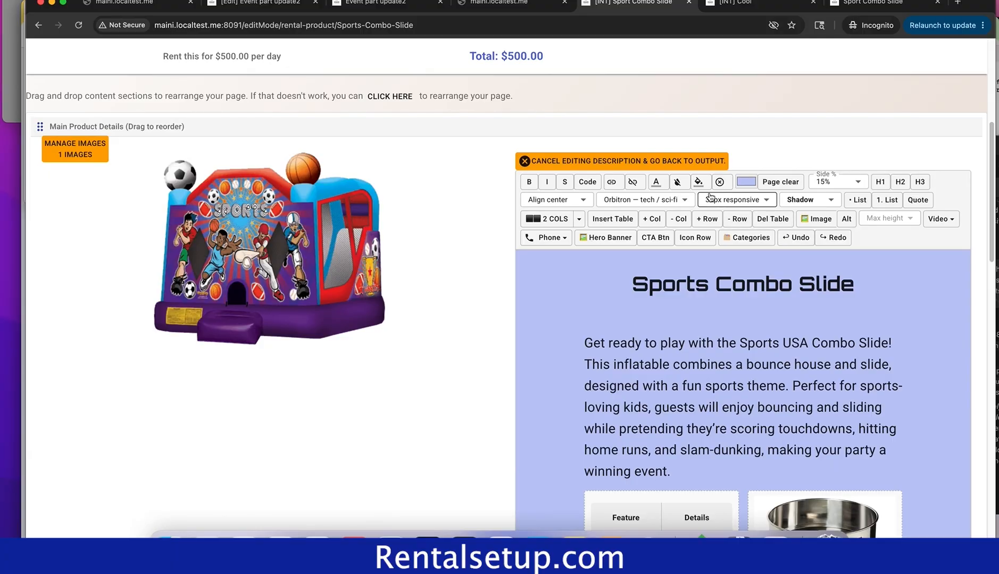
click(817, 218)
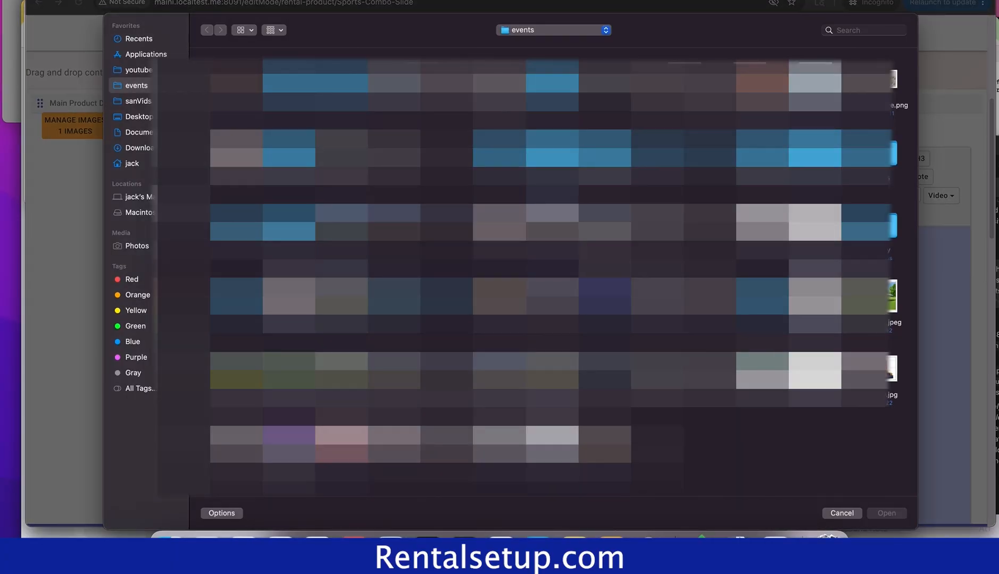
double_click(503, 218)
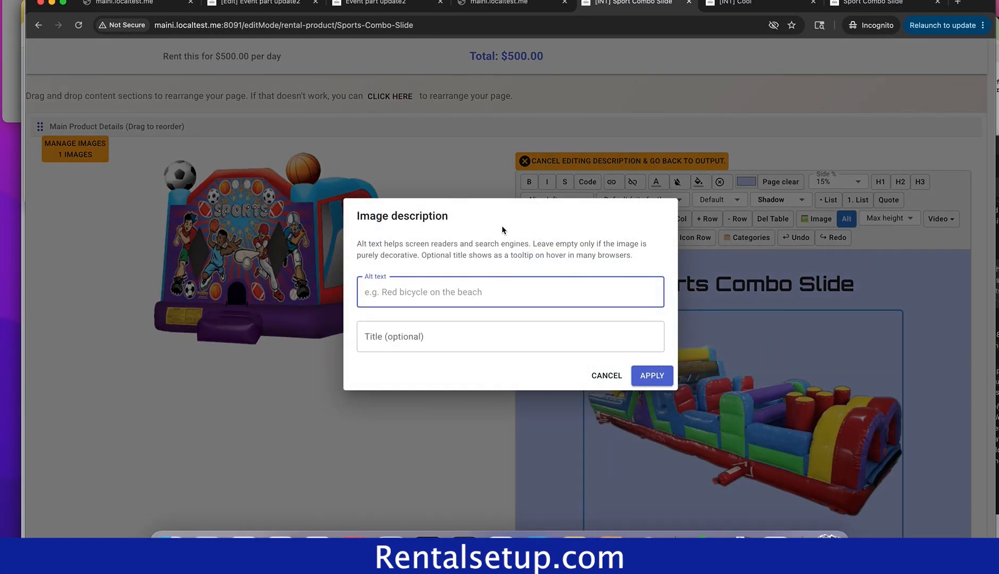
text(Iong image)
click(650, 375)
- Limit the inserted obstacle course picture to a maximum height of 150px and center it under the heading
scroll(802, 387, down, 5)
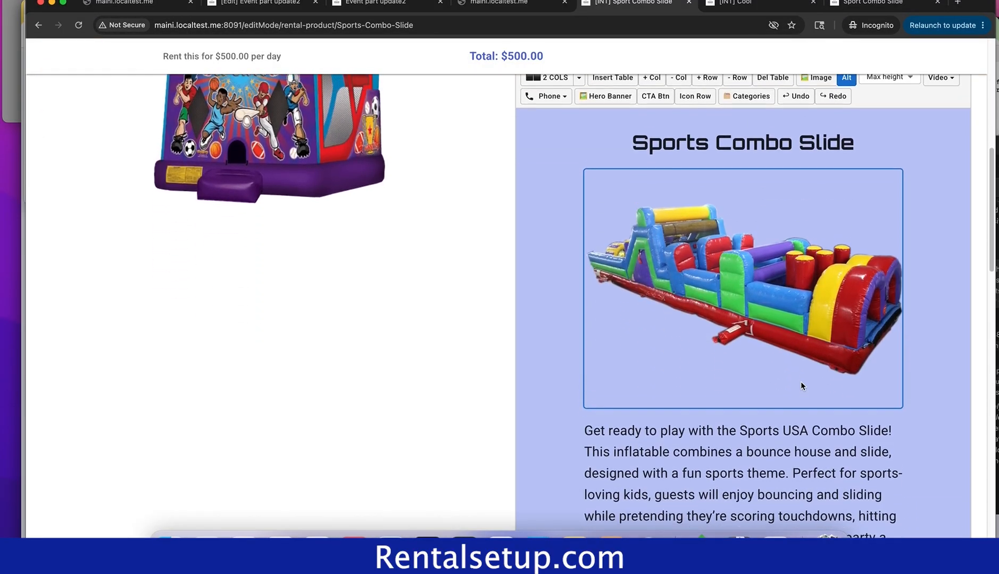
scroll(802, 386, up, 1)
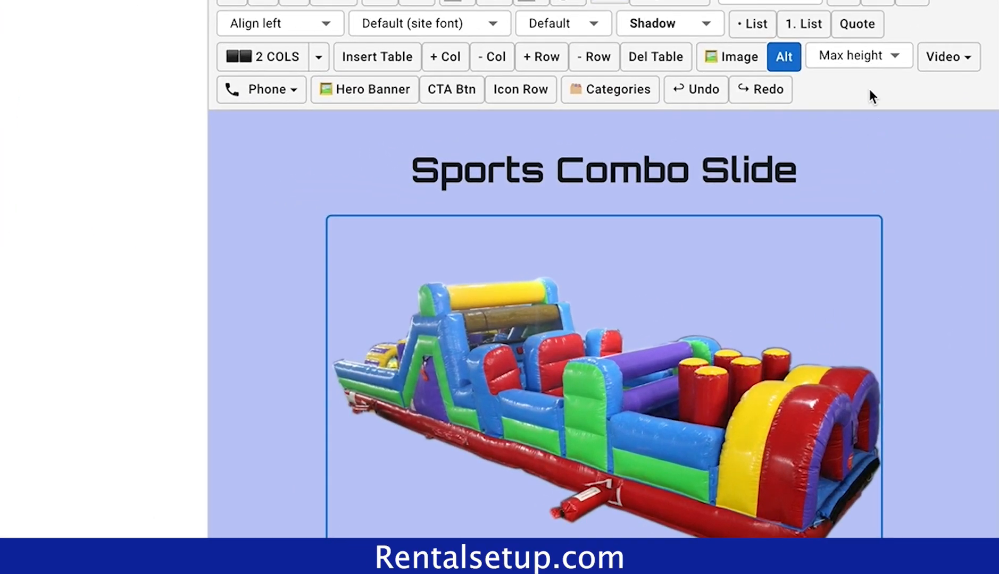
click(898, 119)
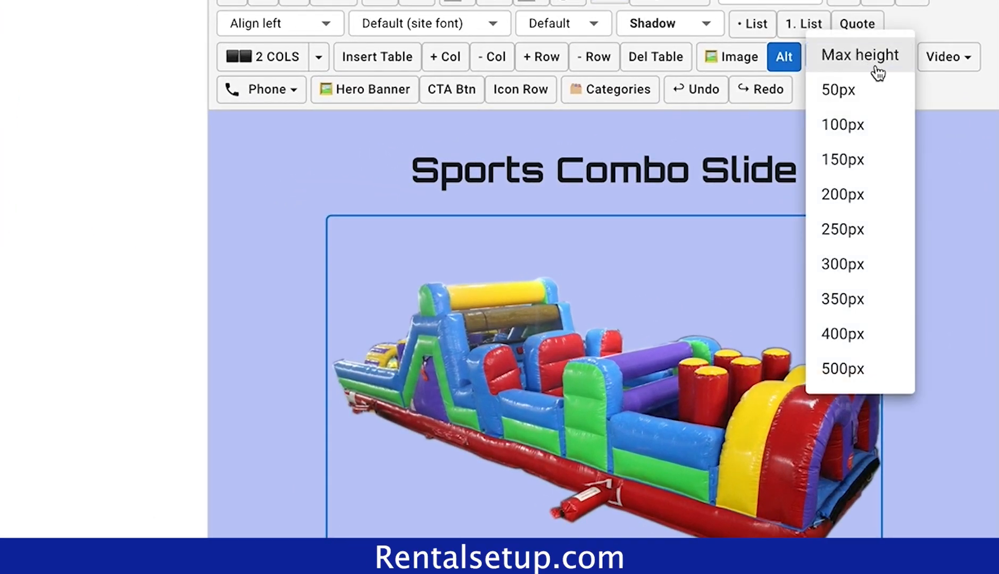
click(857, 160)
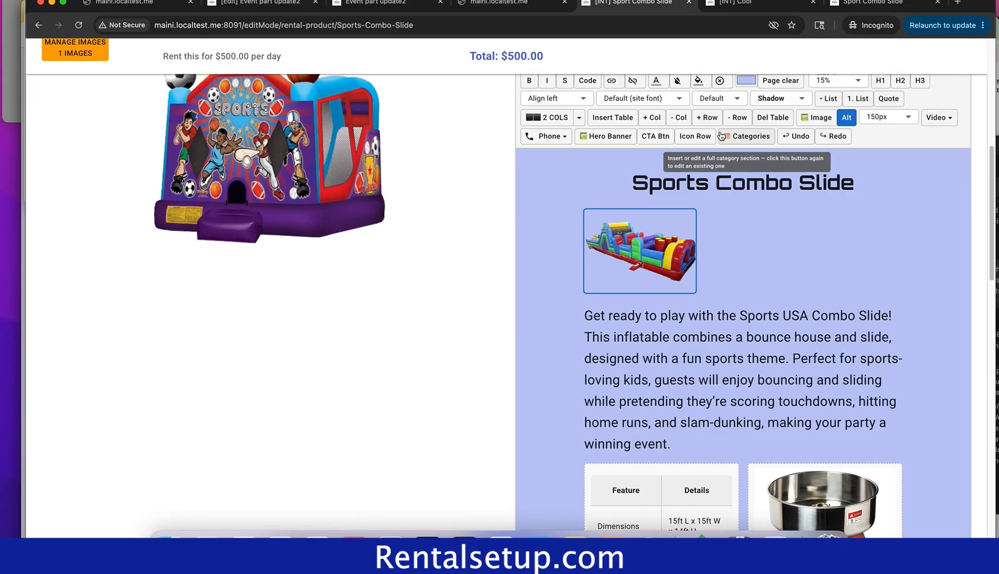
click(588, 101)
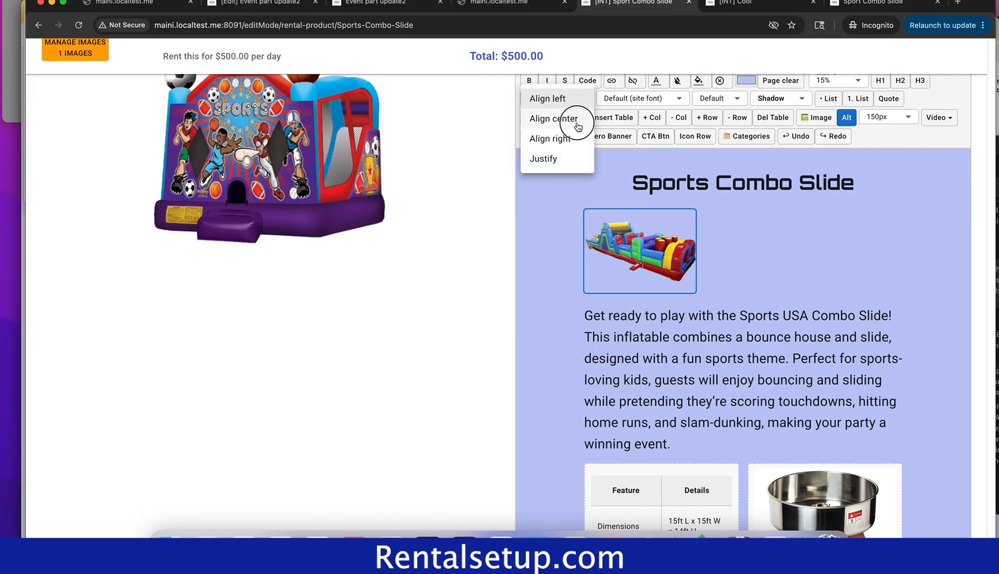
click(575, 121)
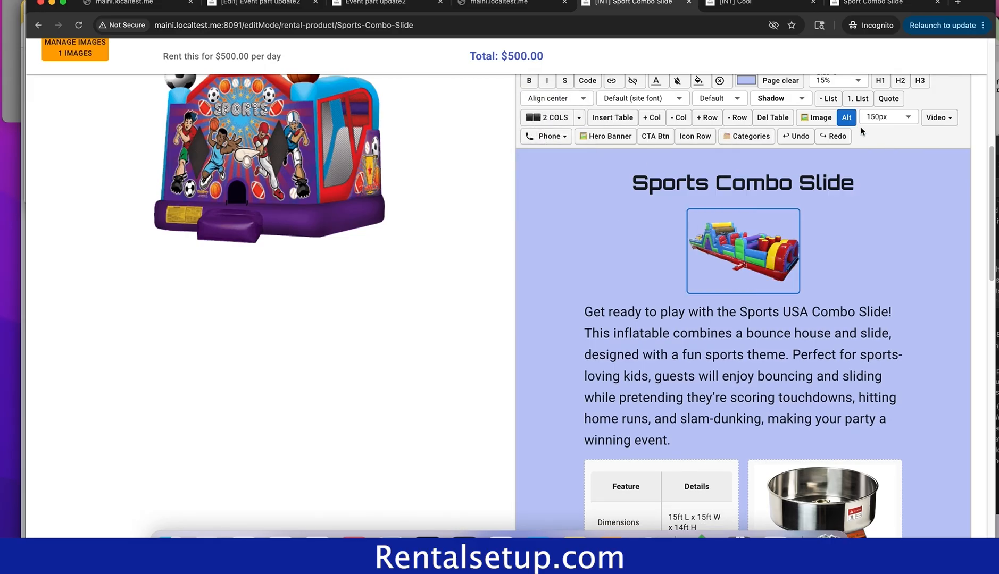
click(871, 263)
- Save the description and review the finished product page in preview mode
scroll(867, 268, down, 2)
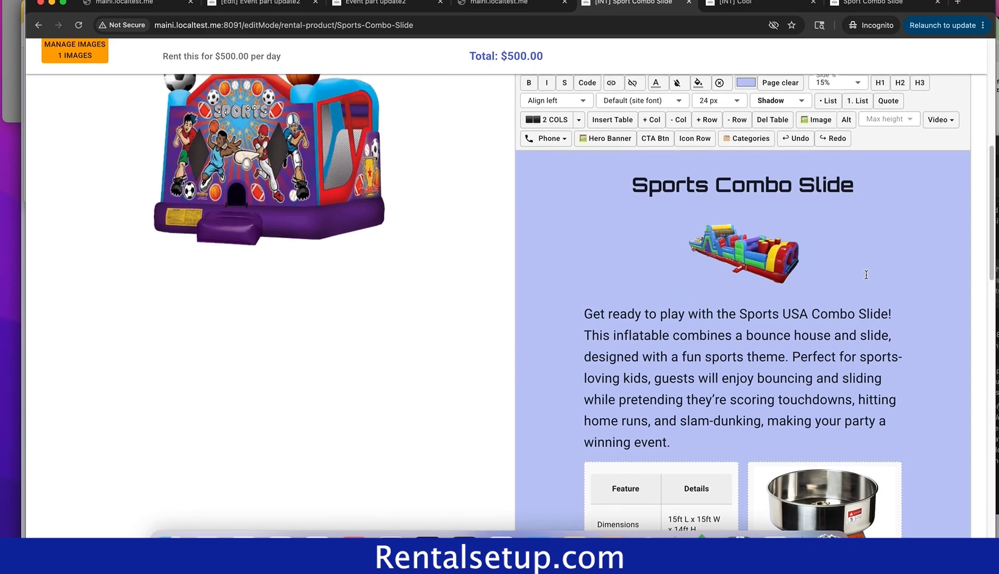
scroll(865, 275, down, 4)
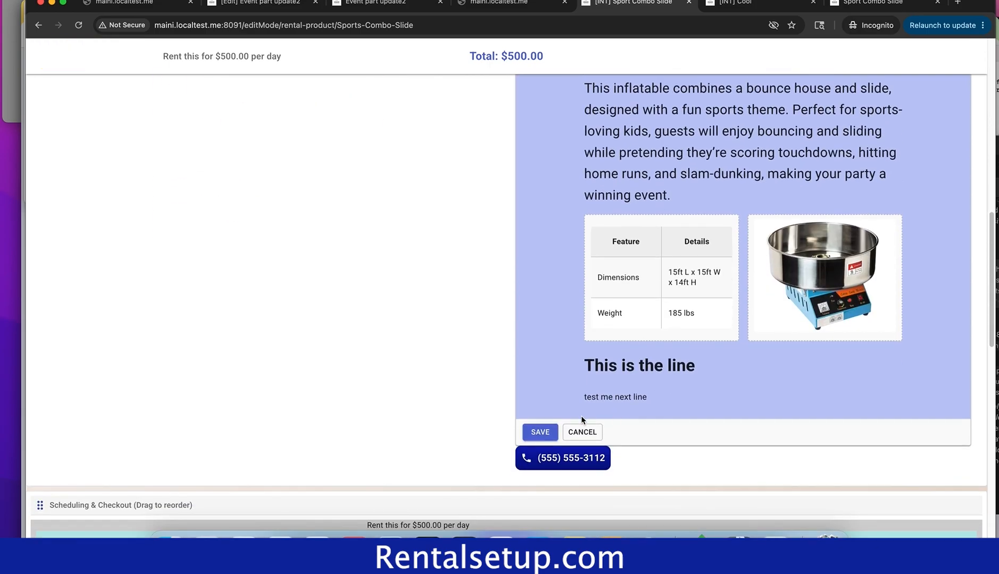
click(583, 425)
scroll(473, 343, up, 6)
scroll(473, 343, up, 4)
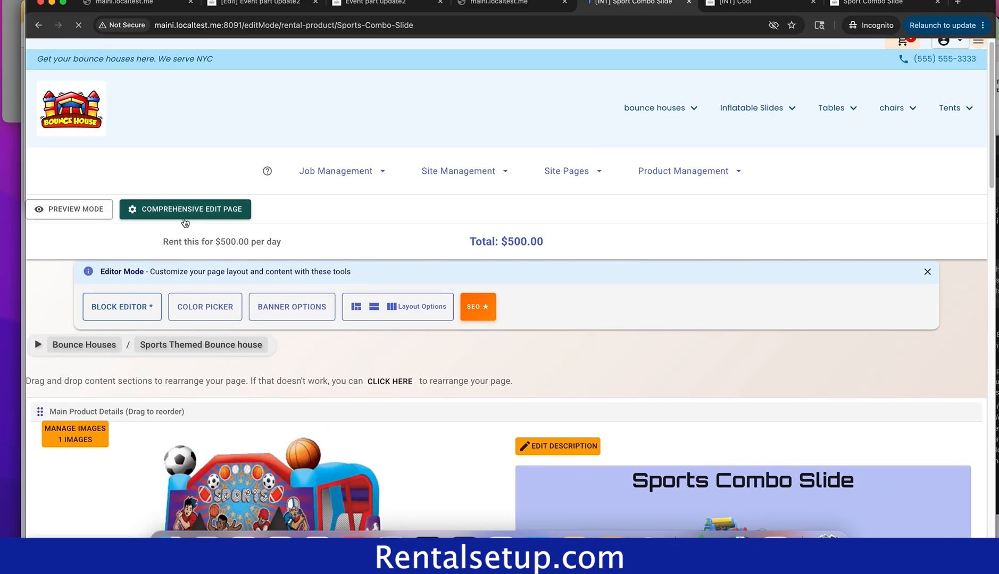
click(69, 207)
click(63, 2)
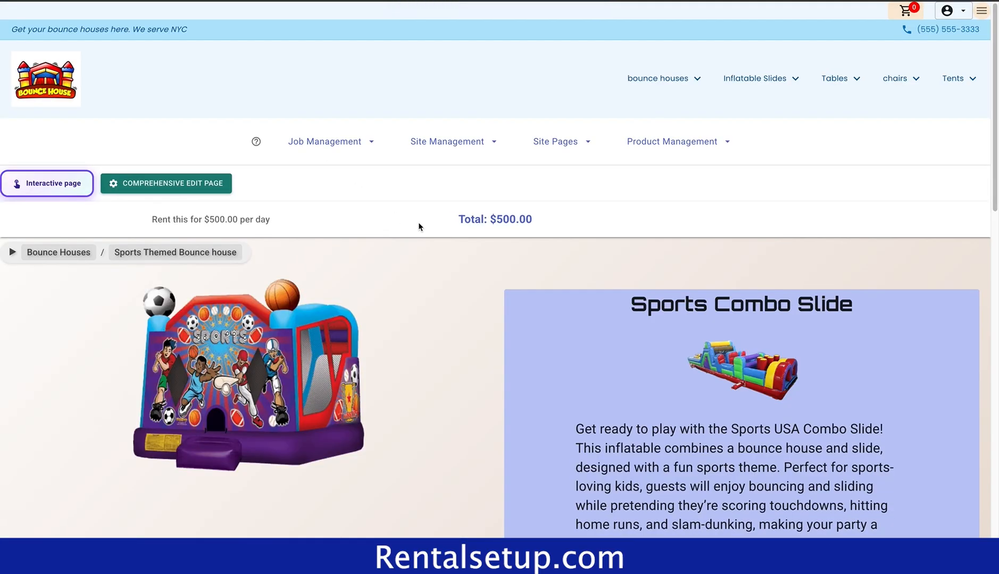
scroll(519, 309, down, 3)
scroll(519, 307, down, 3)
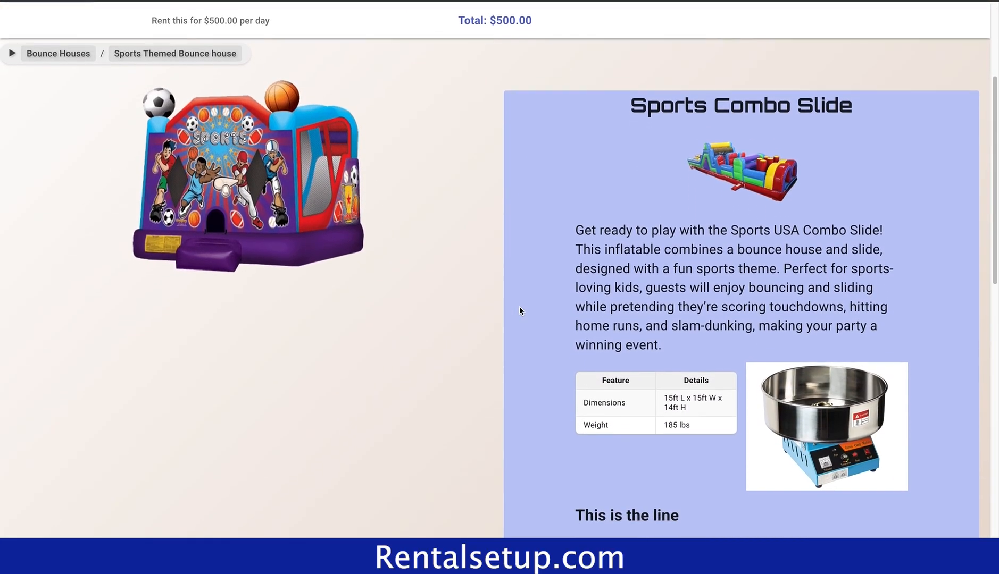
- Leave preview mode, reopen the description and delete the "This is the line" heading below the table and image columns
scroll(519, 307, up, 2)
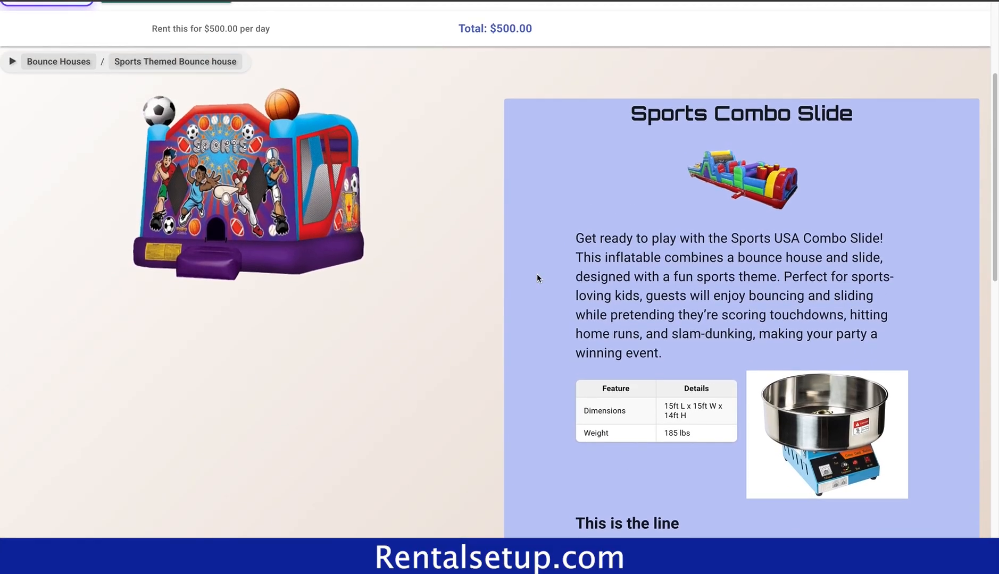
scroll(537, 276, up, 1)
click(51, 27)
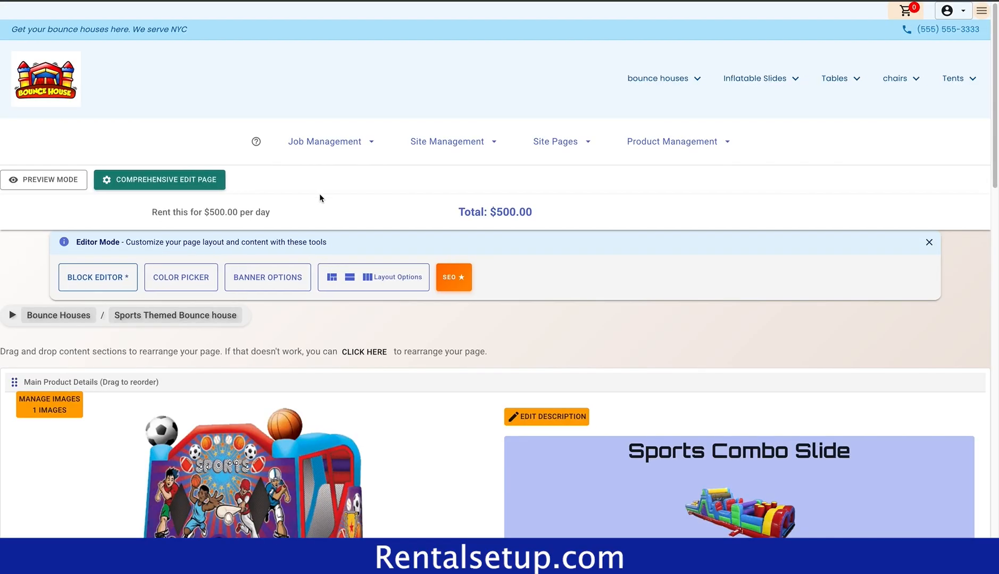
scroll(569, 325, down, 3)
click(557, 239)
scroll(564, 319, down, 6)
drag(641, 463, 574, 437)
key(BackSpace)
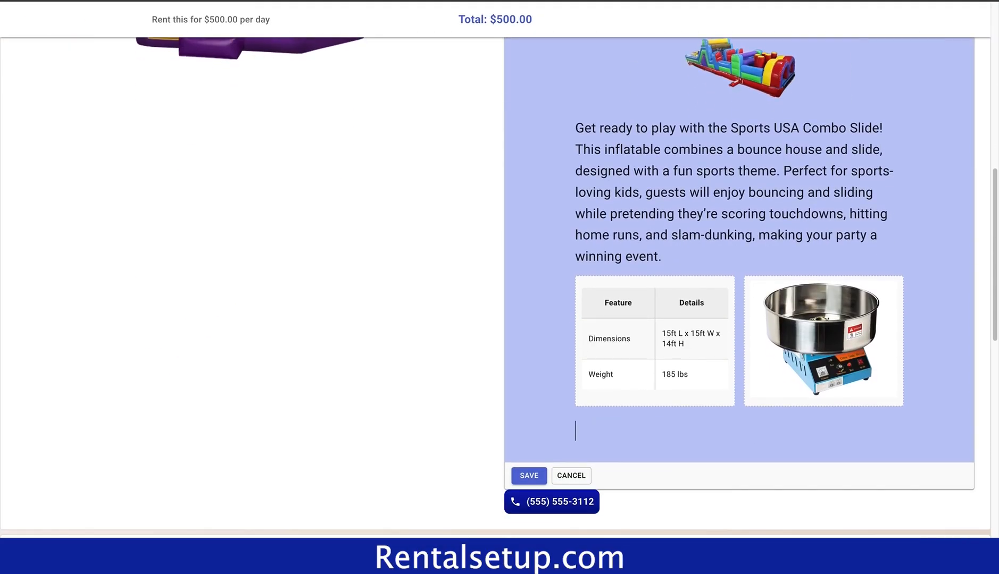
key(BackSpace)
- Insert the certified_wmsmub.mp4 video by direct MP4 URL on a new line beneath the obstacle course picture
scroll(638, 329, up, 3)
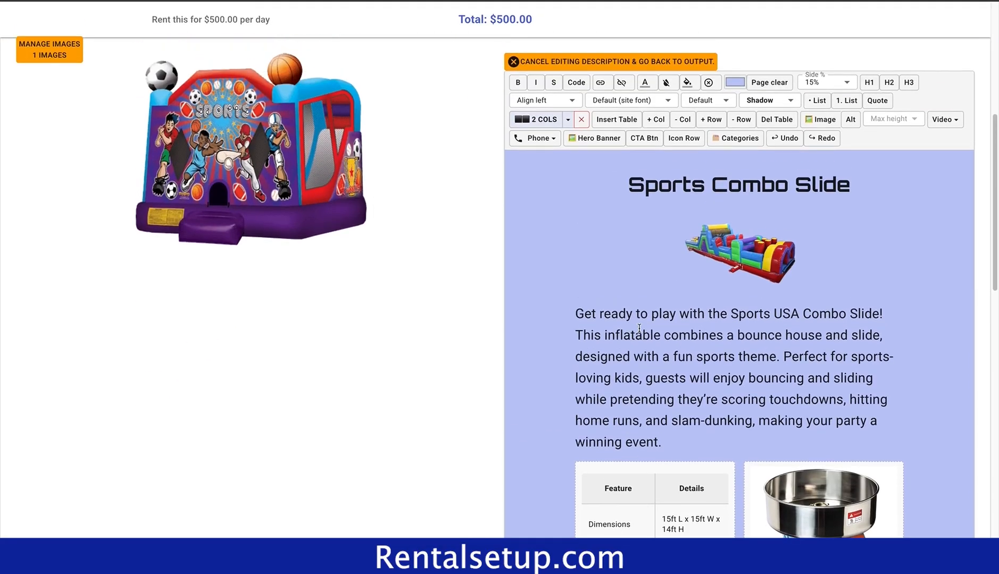
click(828, 250)
key(Return)
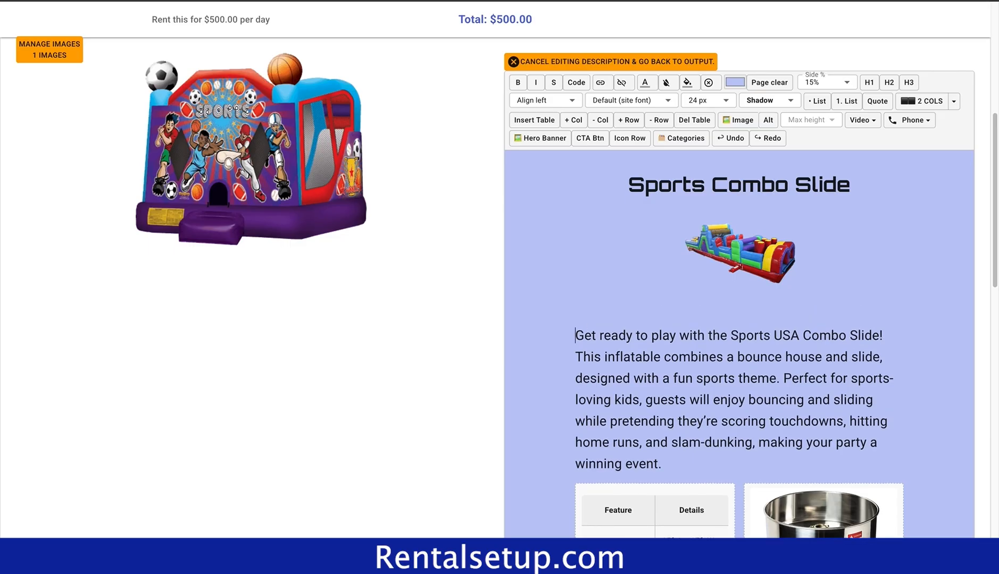
click(871, 121)
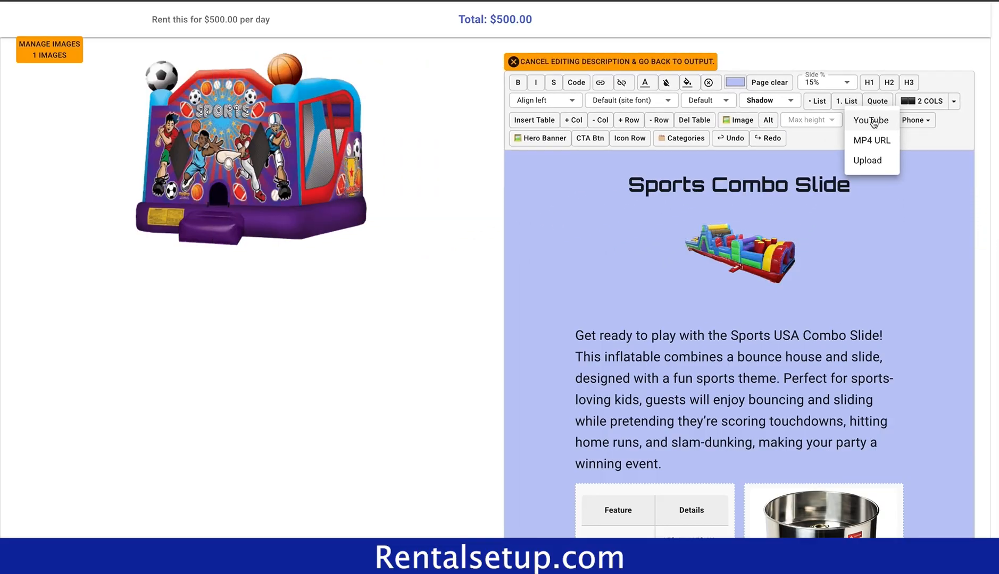
click(889, 142)
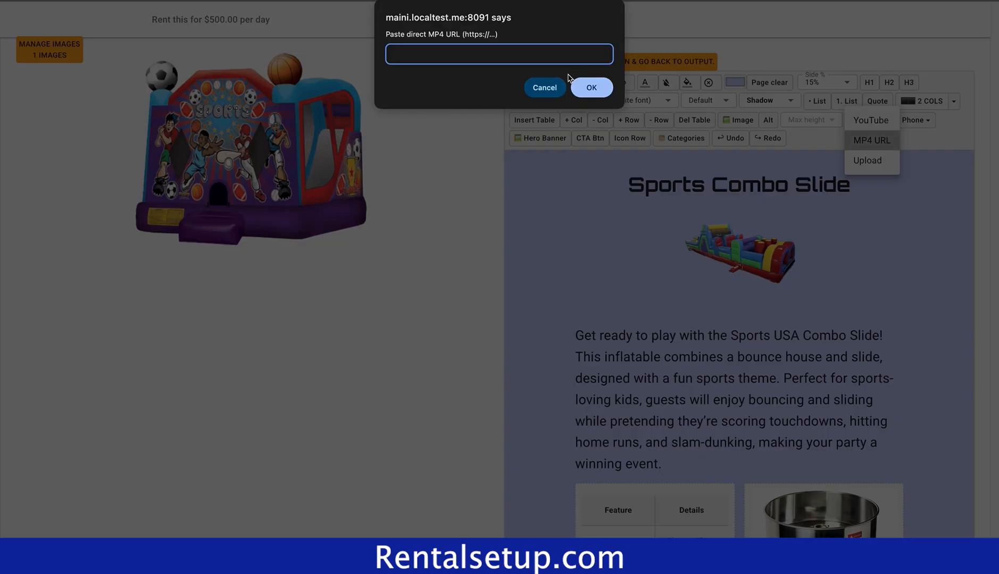
key(super+v)
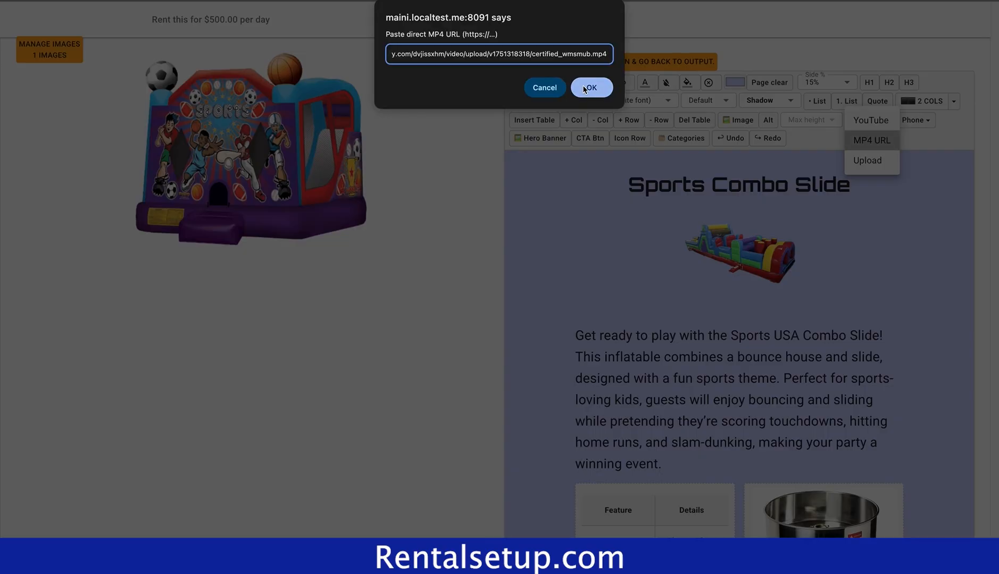
click(583, 86)
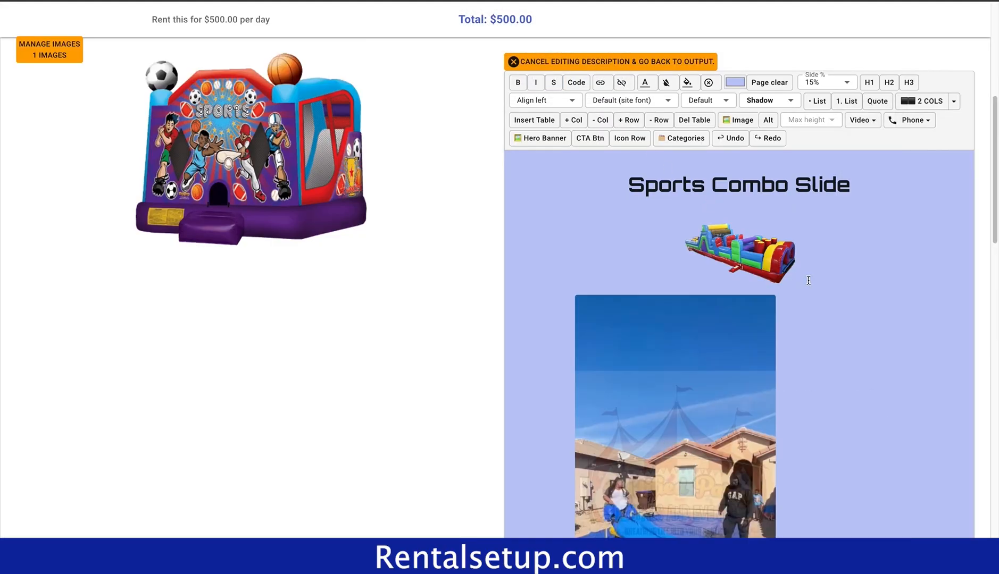
scroll(808, 280, down, 4)
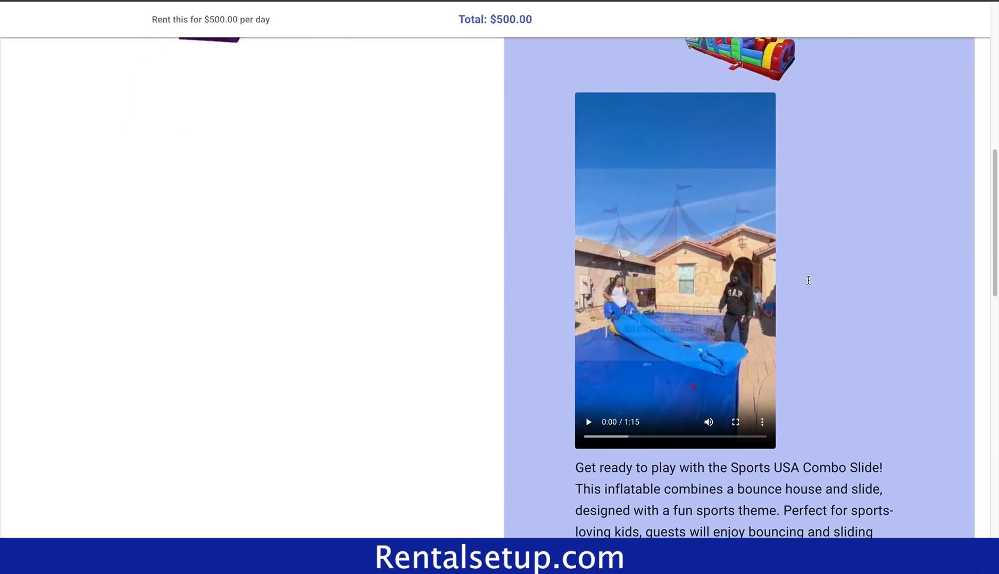
scroll(808, 280, down, 2)
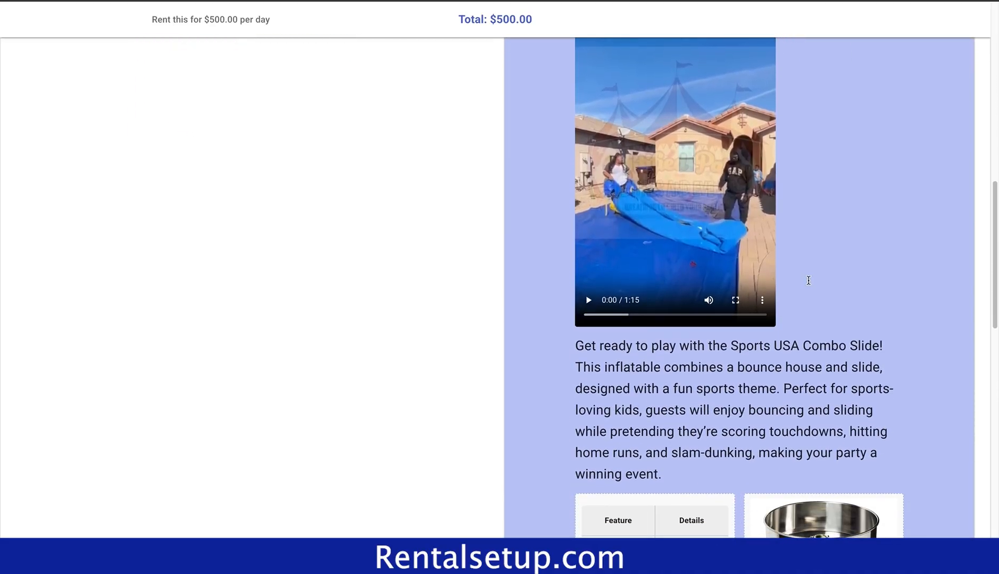
- Add a two-column layout with the wider left column beneath the inserted video
scroll(808, 280, up, 3)
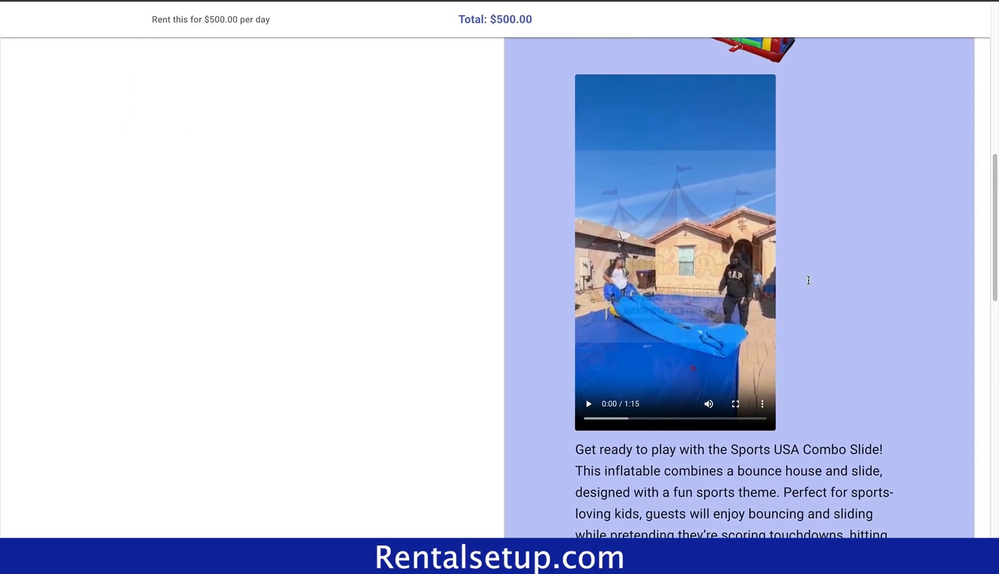
scroll(809, 280, up, 3)
scroll(811, 276, up, 1)
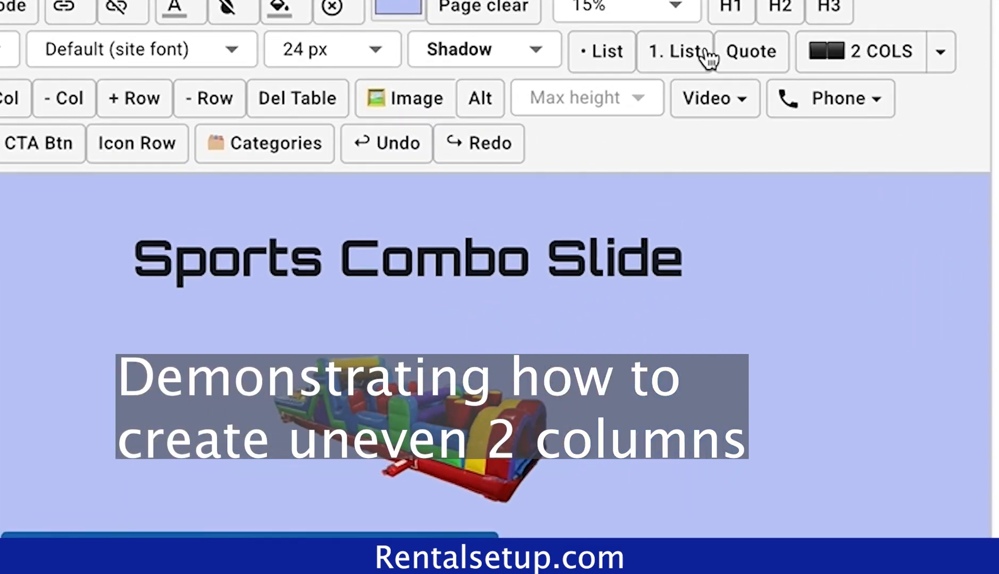
click(940, 52)
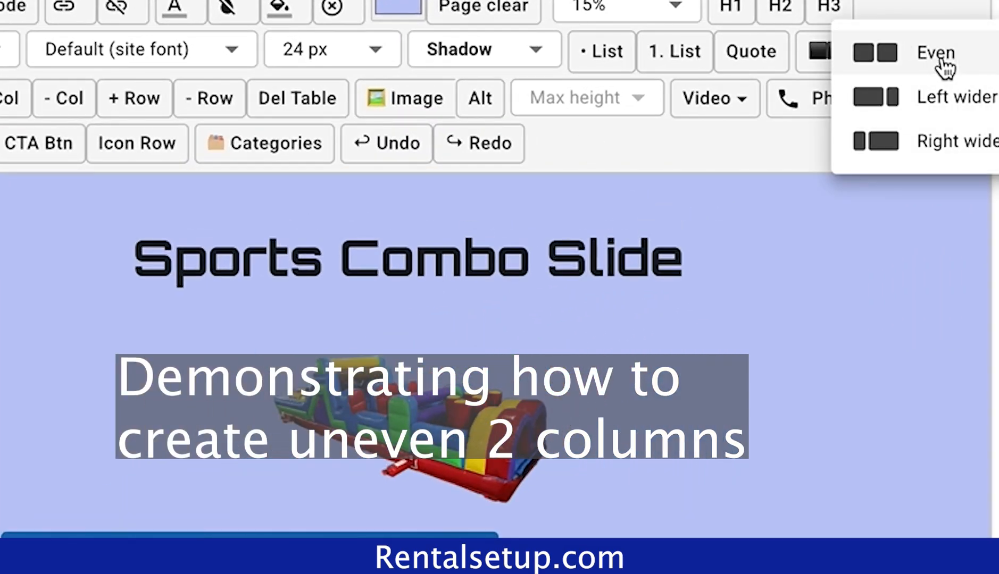
click(944, 101)
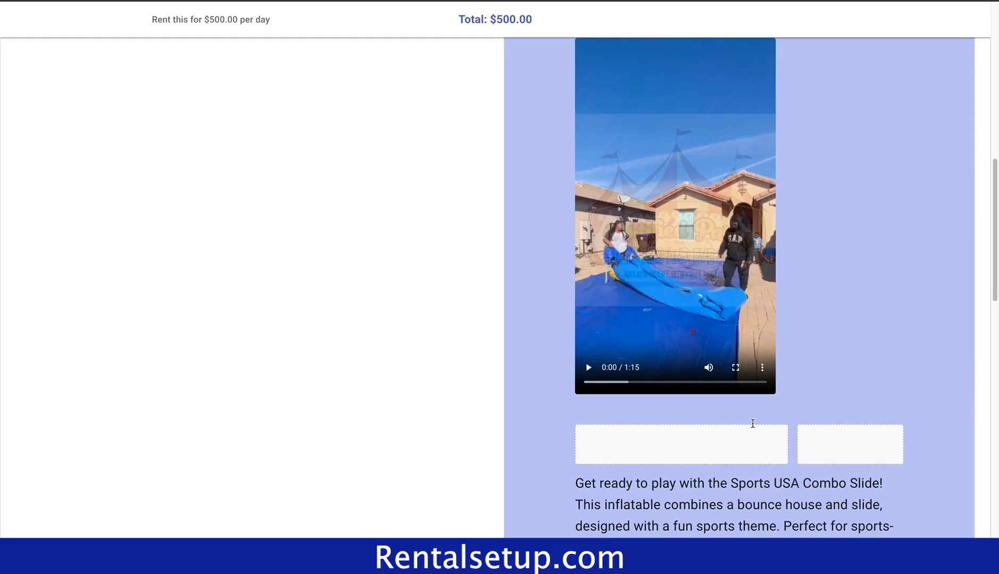
- Nest an even two-column layout inside the wider column
scroll(840, 354, up, 3)
click(725, 425)
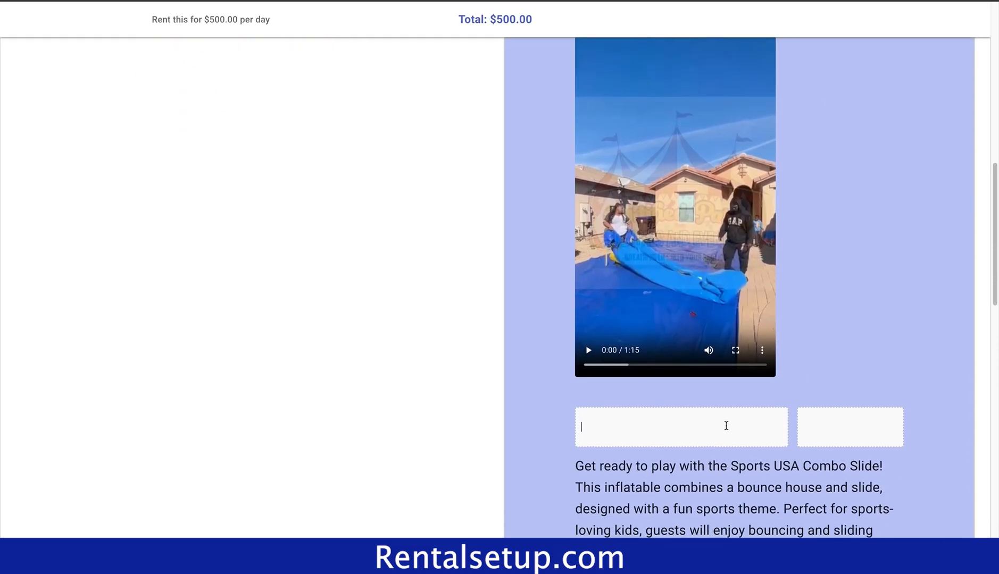
scroll(725, 426, up, 5)
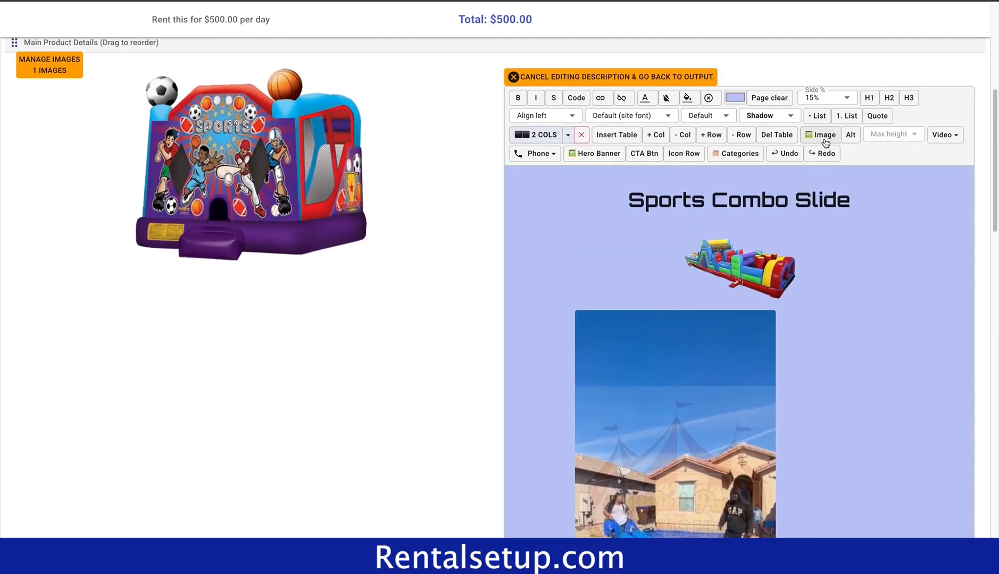
click(526, 136)
scroll(852, 328, down, 6)
scroll(853, 327, up, 2)
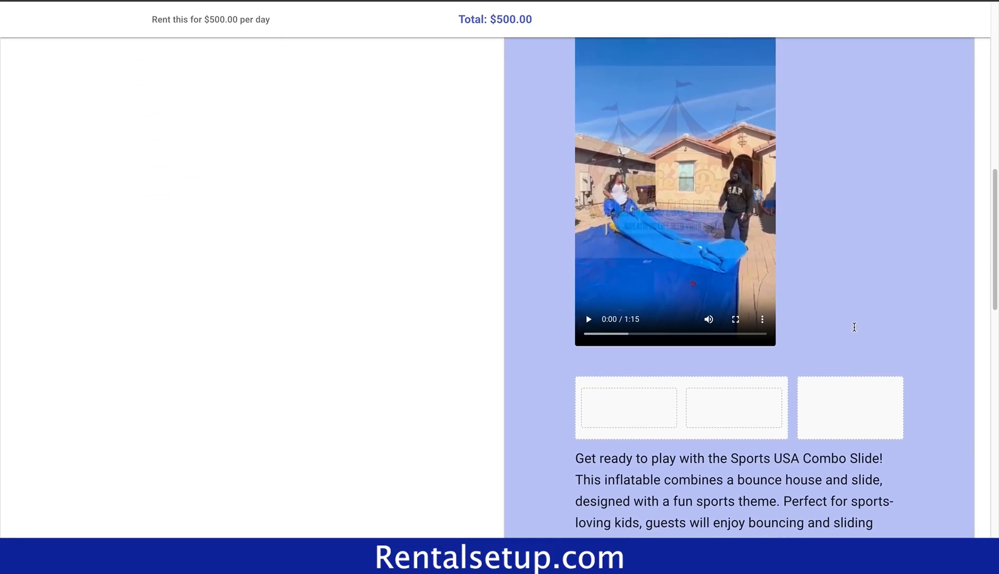
- Move the video into the narrow column and the obstacle course picture into the second nested column
drag(725, 266, 864, 467)
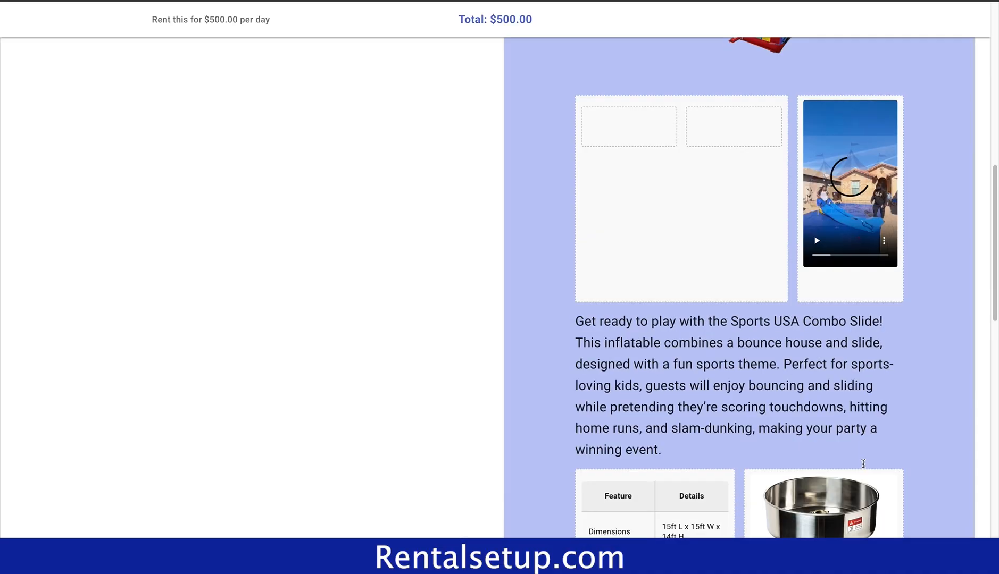
scroll(885, 411, up, 3)
drag(739, 194, 737, 293)
- Enter "This is some text" and "In column cell." as two lines in the first nested column and save the description
click(646, 245)
text(This is some text)
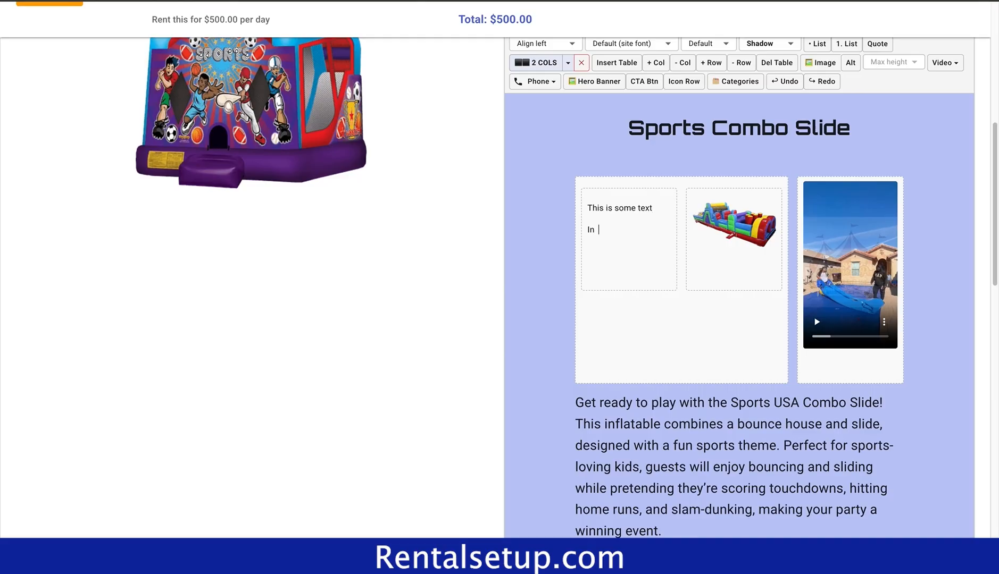
key(BackSpace)
key(BackSpace)
key(BackSpace)
scroll(647, 245, up, 2)
scroll(707, 202, down, 6)
click(528, 467)
scroll(679, 411, up, 6)
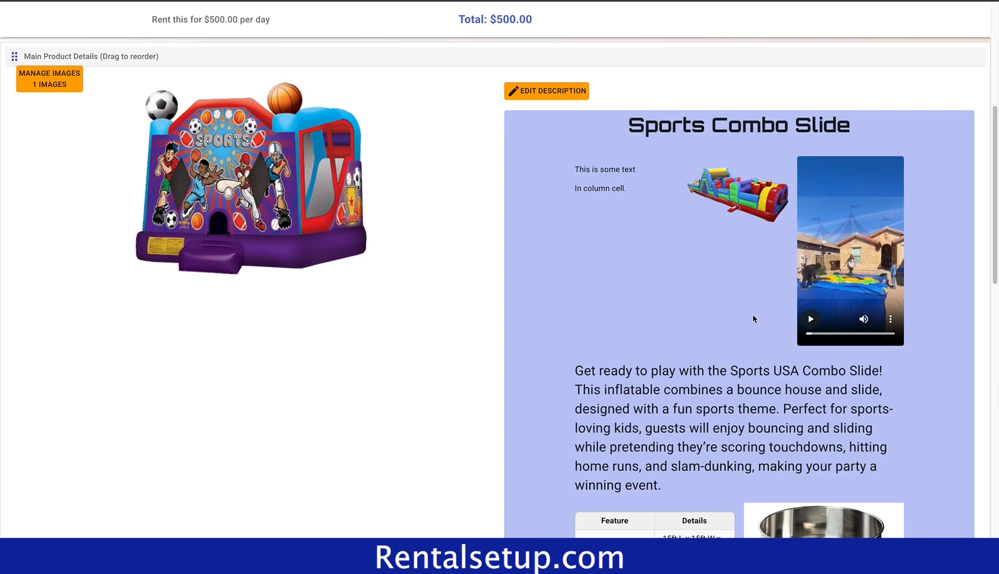
- Reopen the description, clear the text from the first nested column and choose another maximum height for the obstacle course picture
click(553, 94)
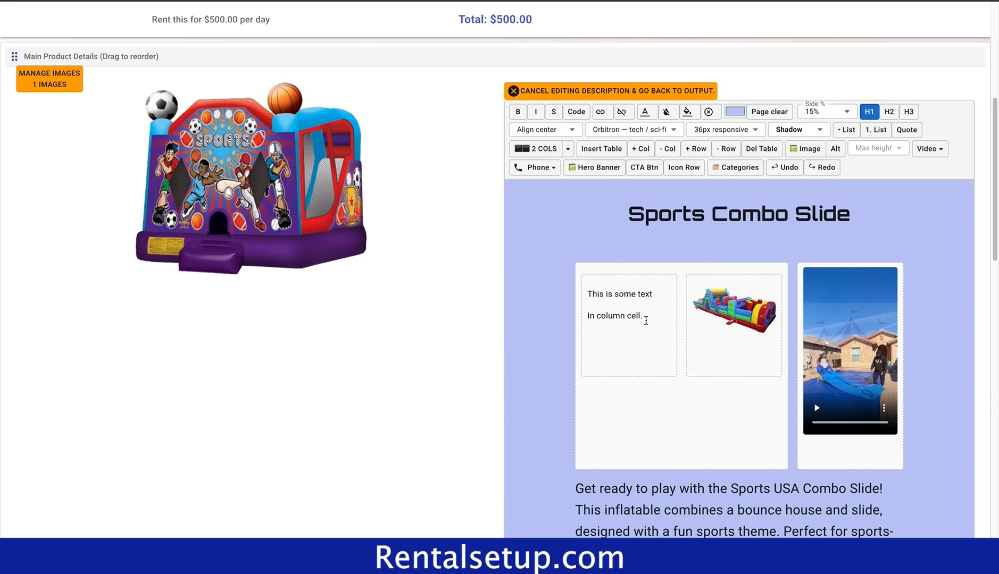
drag(644, 318, 587, 293)
key(BackSpace)
click(744, 308)
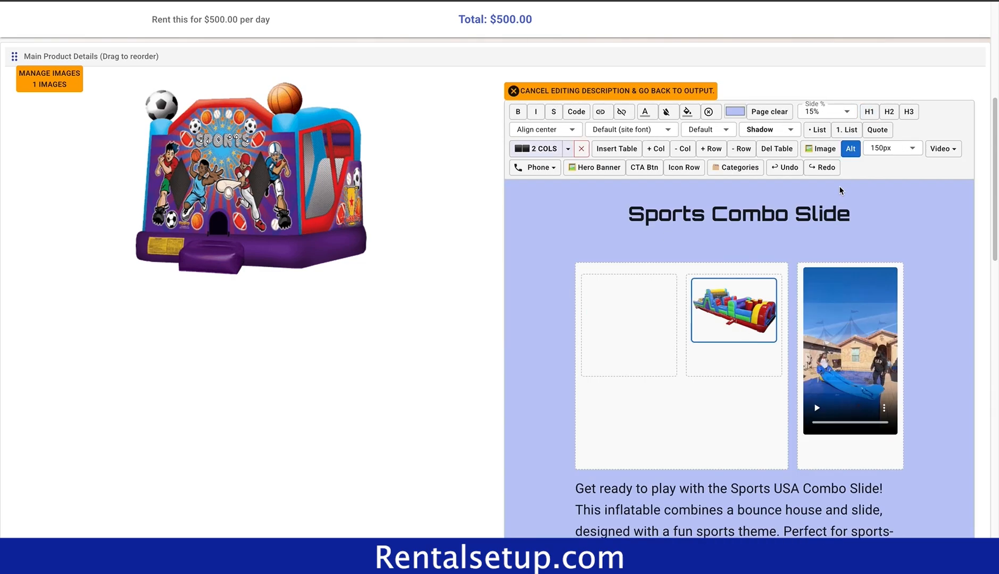
click(893, 149)
click(897, 206)
- Insert the certified_wmsmub.mp4 video by URL into the empty first nested column and save the description
click(655, 310)
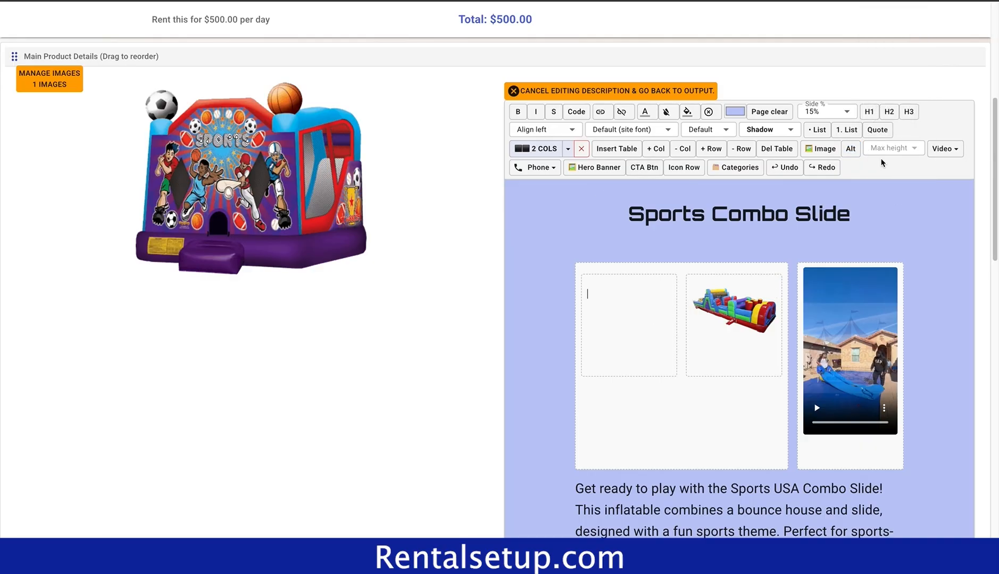
click(939, 149)
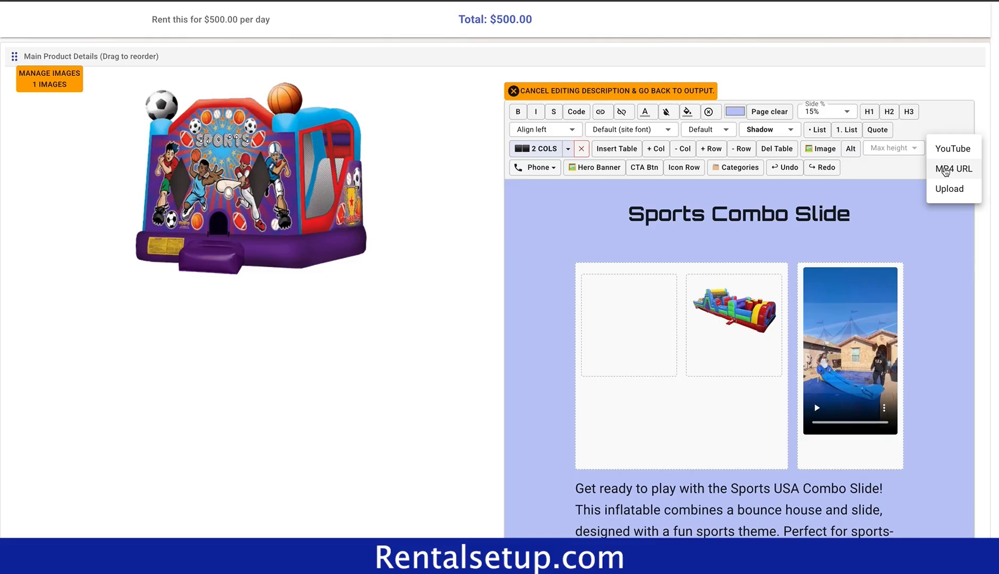
click(945, 169)
key(ctrl+v)
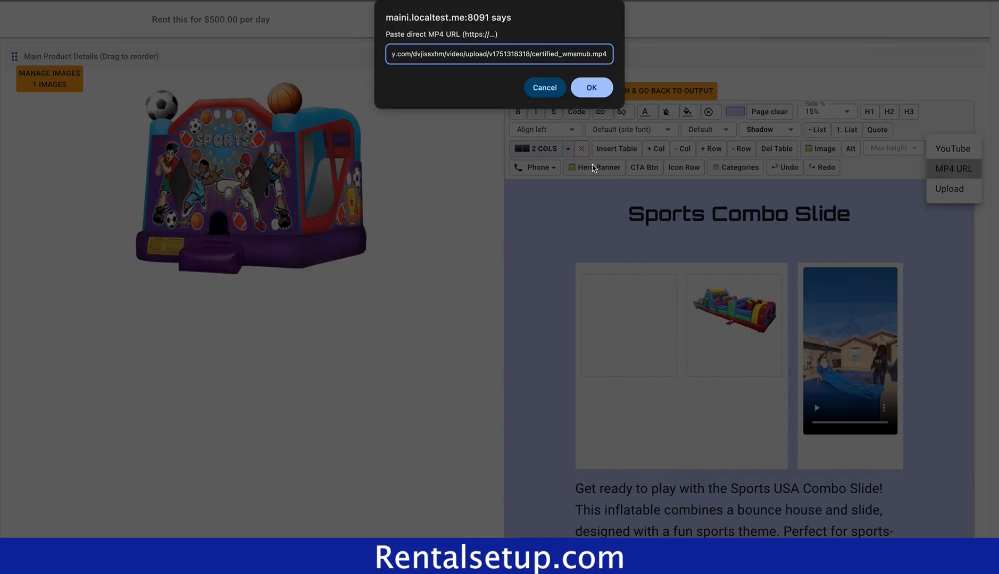
click(591, 89)
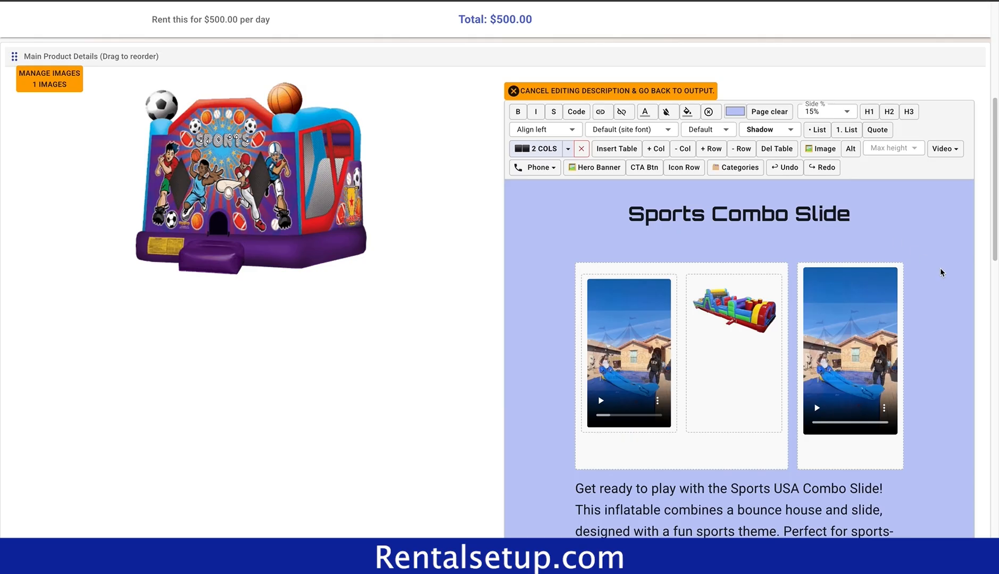
scroll(939, 268, down, 10)
click(526, 247)
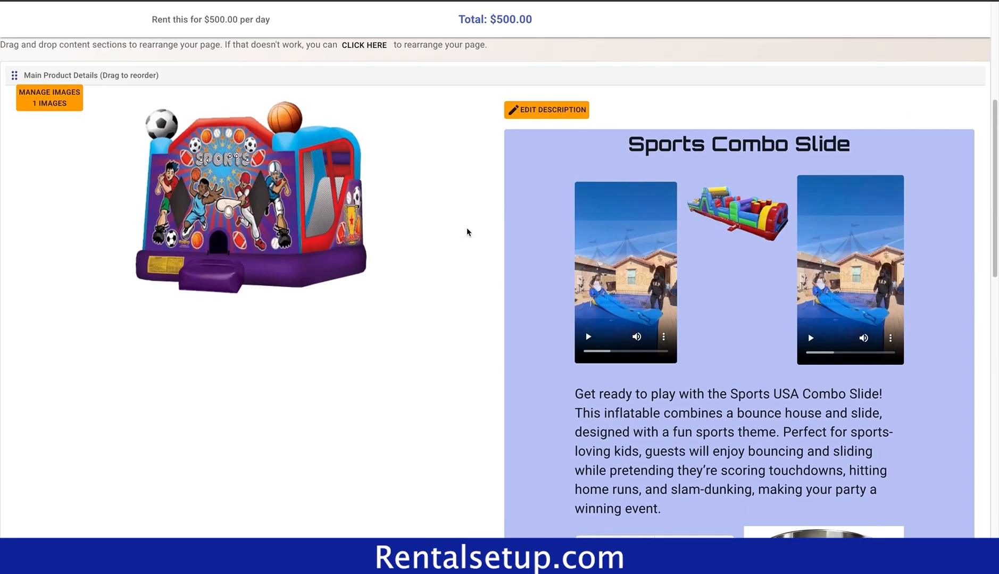
scroll(542, 410, down, 1)
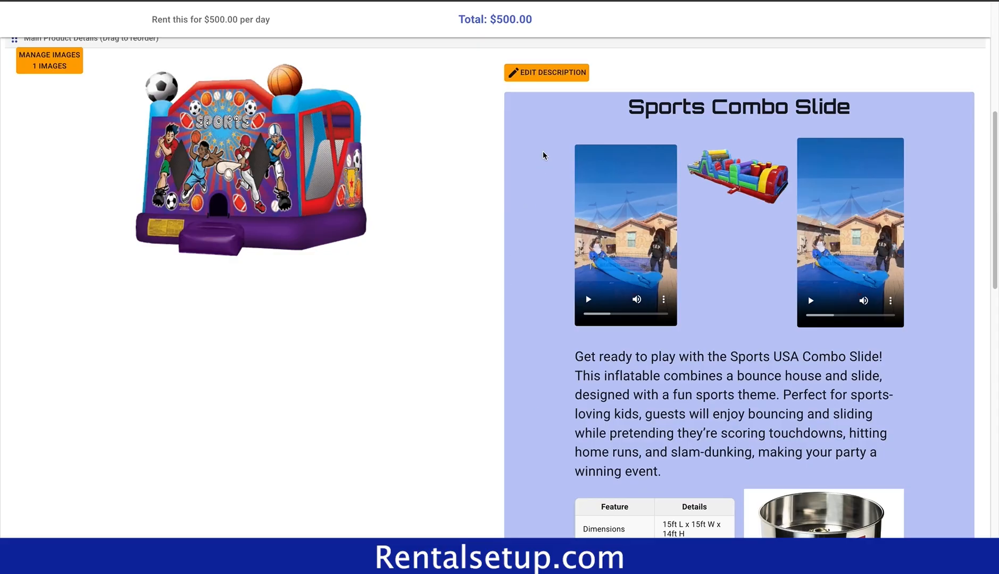
- Reopen the description and remove the nested two-column layout with its video and picture from the wider column
click(548, 72)
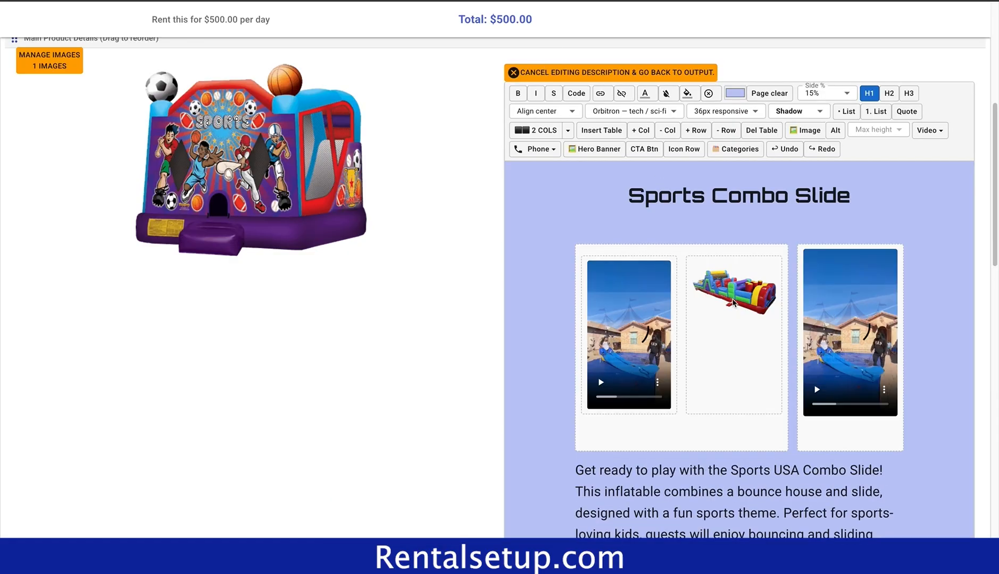
click(727, 400)
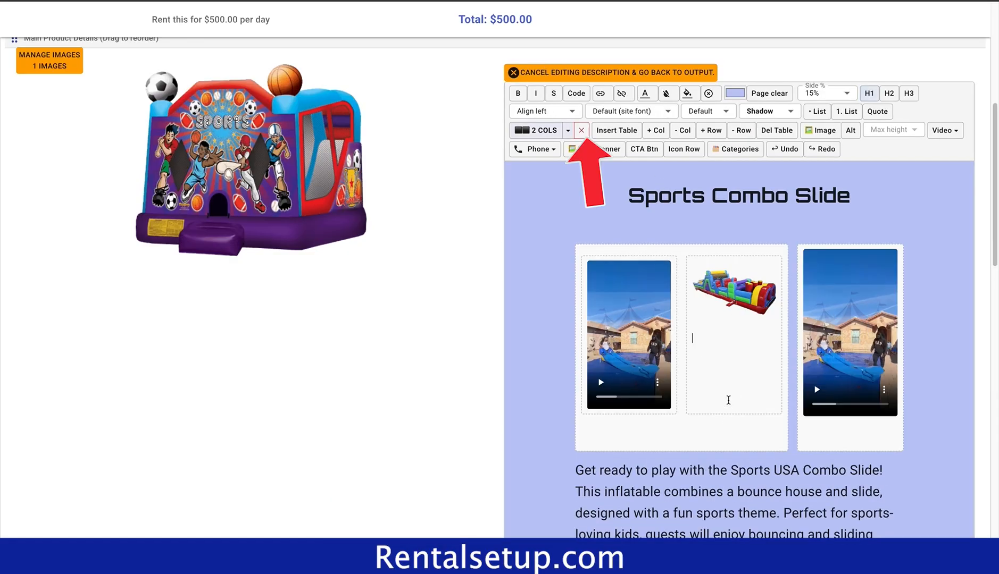
click(582, 131)
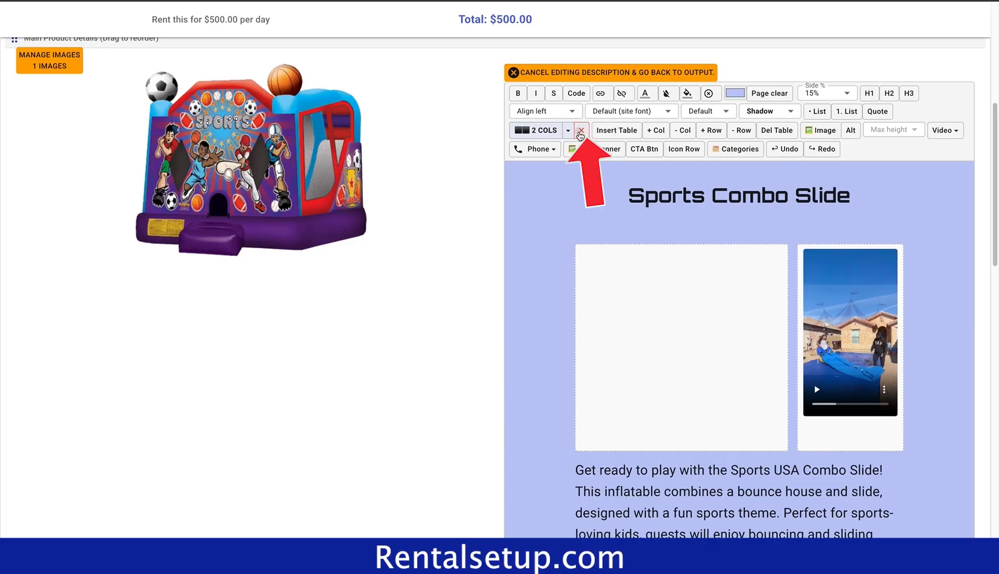
- Copy the opening text of the "Get ready to play" paragraph into the wider column beside the video and save the description
scroll(703, 333, down, 1)
drag(872, 548, 575, 471)
key(super+c)
click(628, 283)
key(super+v)
scroll(629, 283, down, 5)
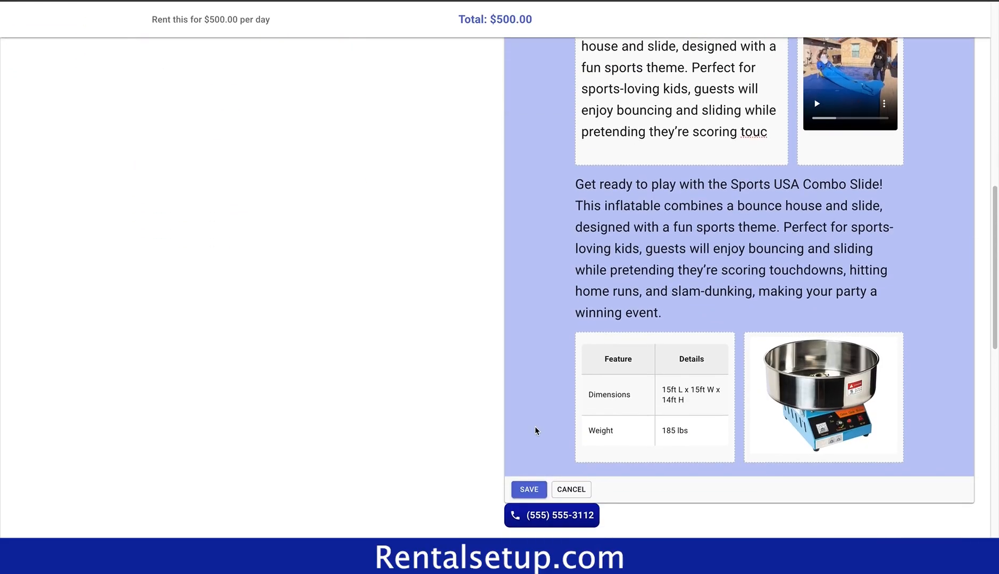
click(529, 489)
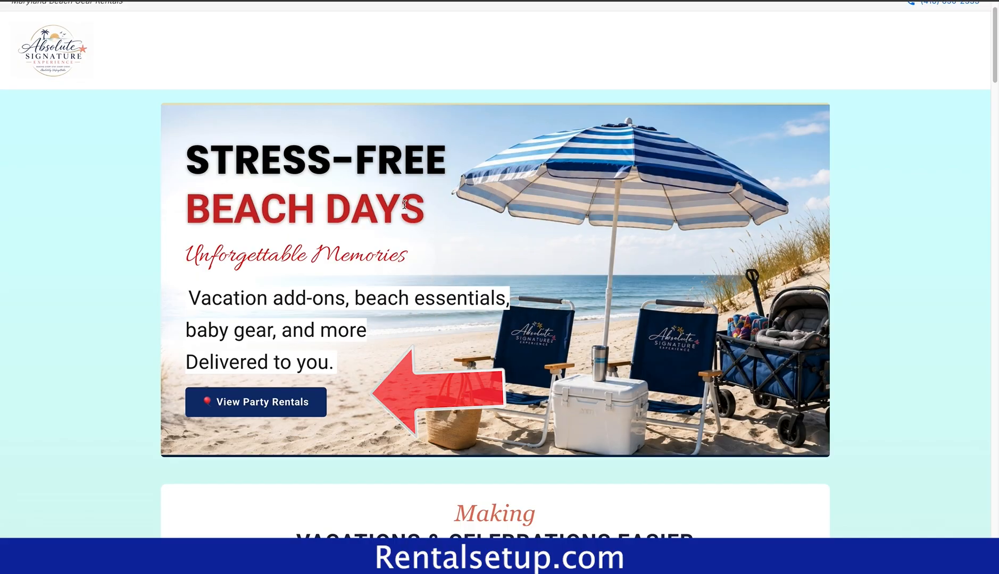
- Review the Absolute Signature Experience homepage from its hero banner down to the categories section
scroll(404, 204, down, 8)
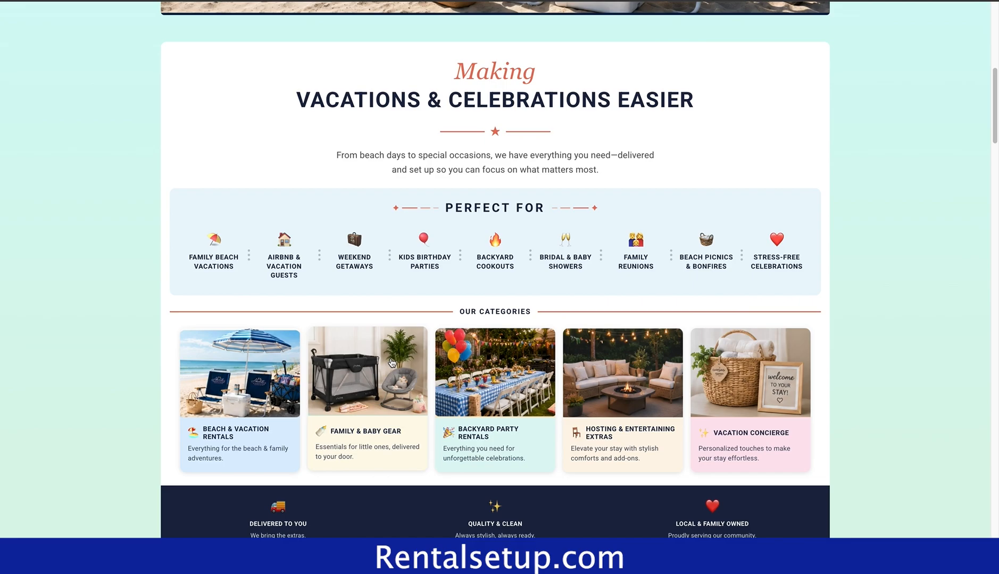
- Create a new content block and insert a hero banner with the uploaded beach chairs photo, 350px minimum height and no darkening
scroll(390, 363, down, 8)
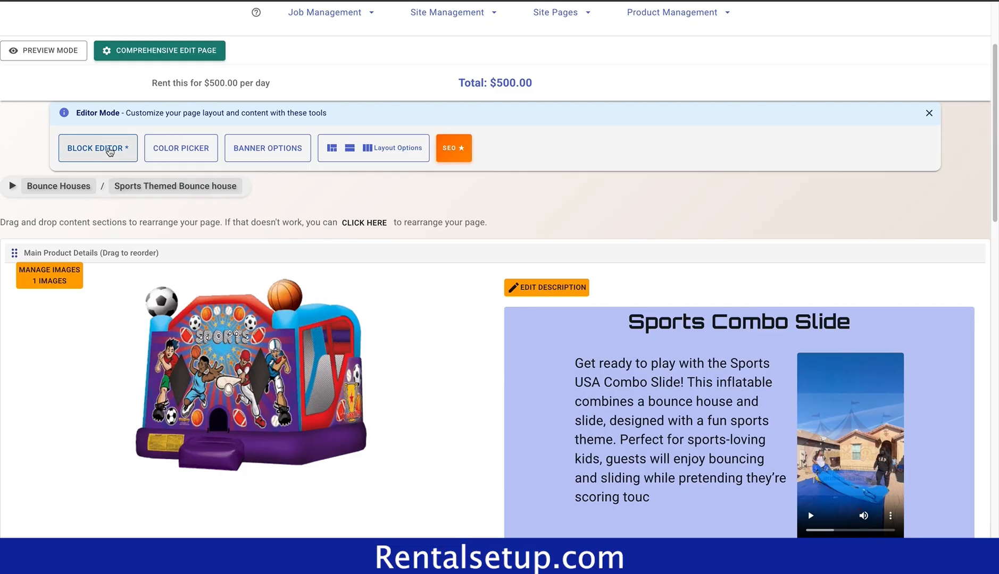
click(109, 151)
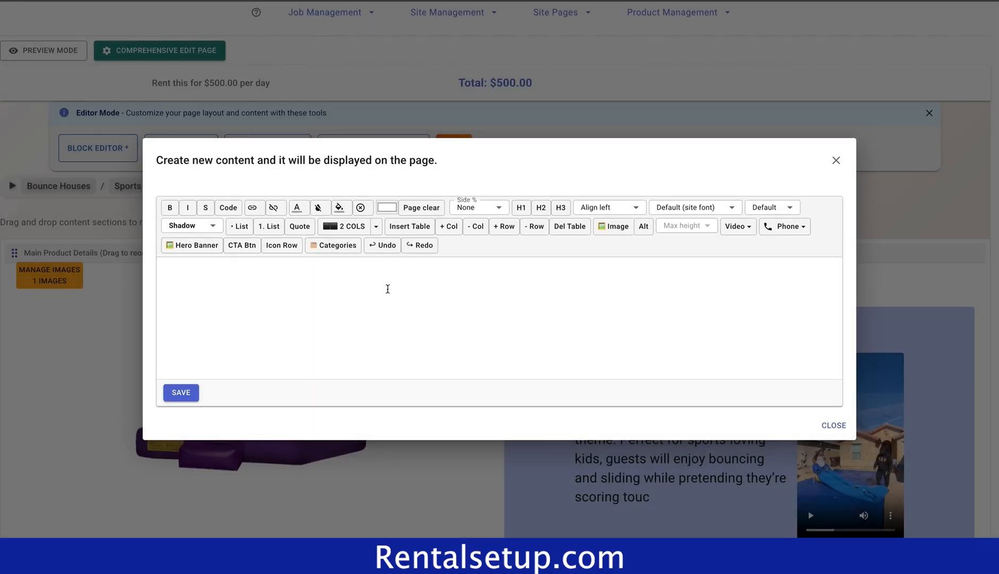
click(212, 246)
click(644, 296)
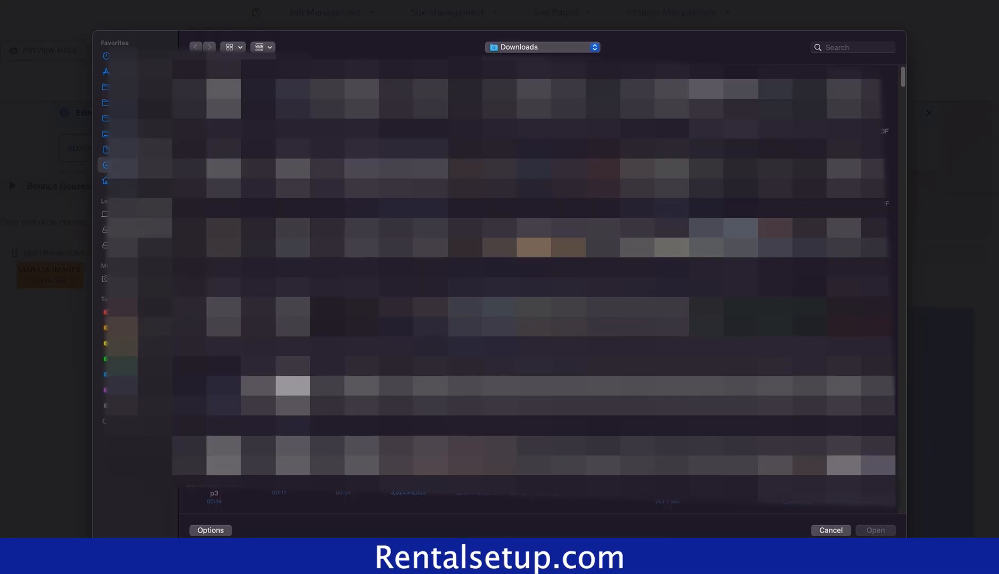
double_click(415, 169)
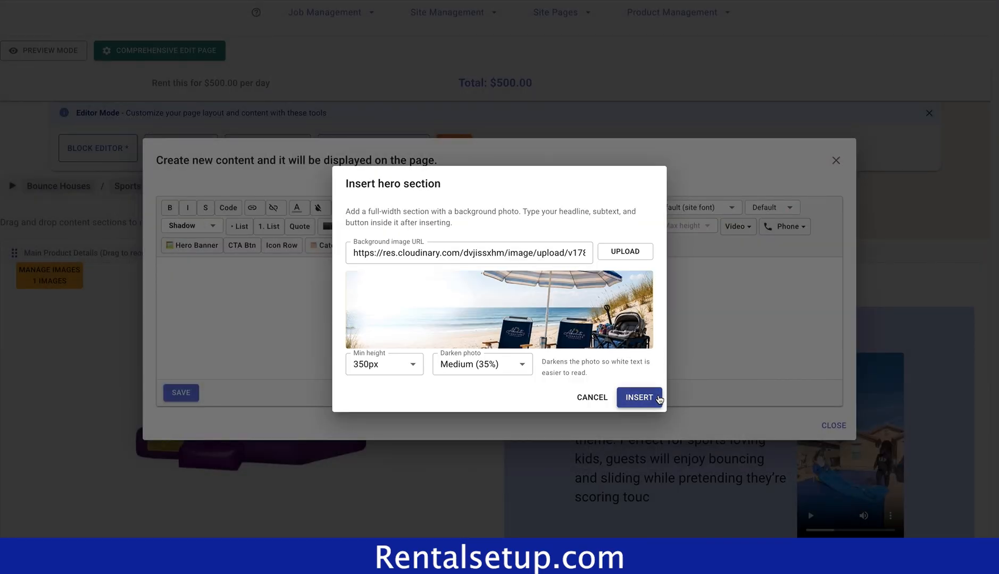
click(518, 364)
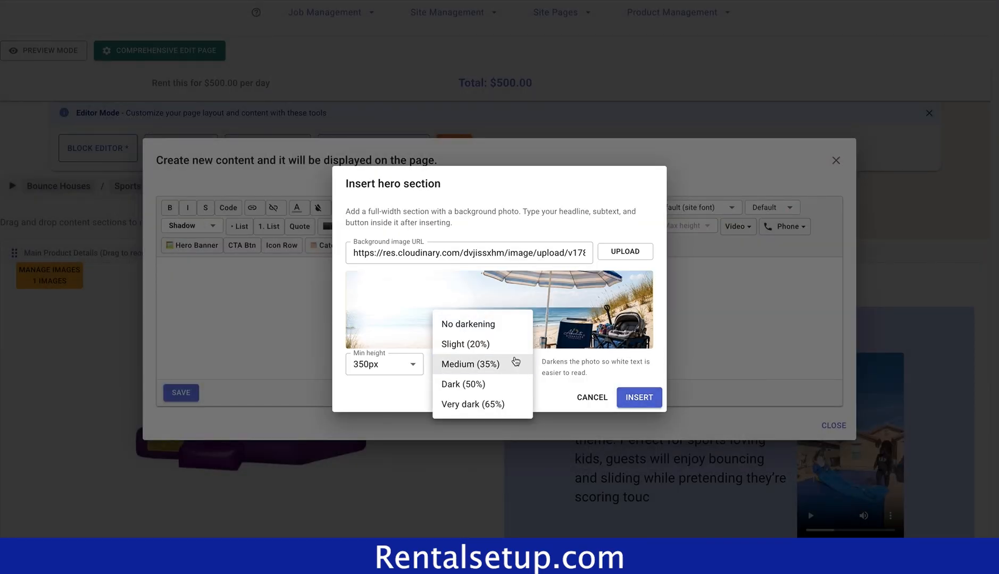
click(510, 331)
click(641, 399)
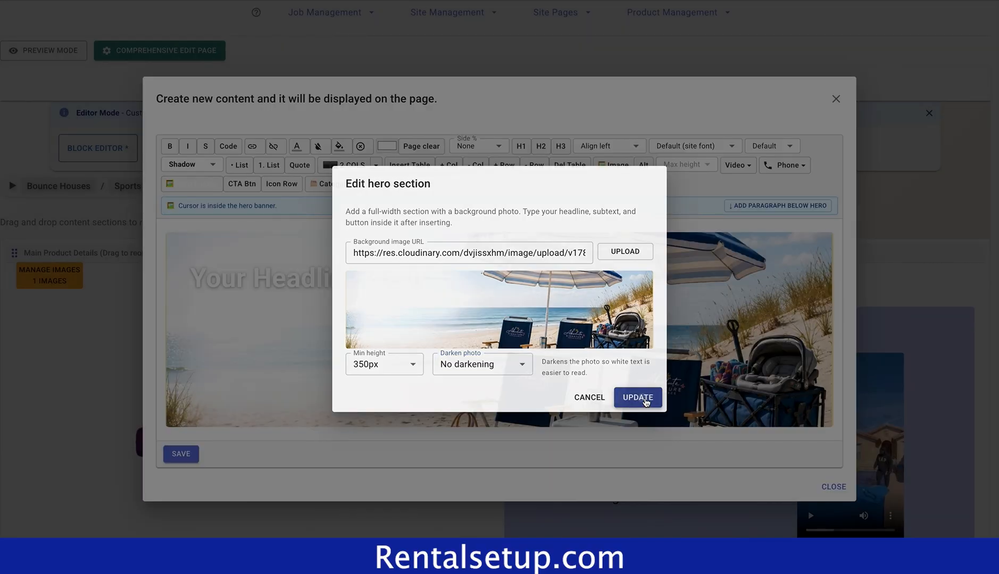
- Color the hero banner's headline red (RGB 250, 0, 0) and set its font to Allura — delicate script
drag(434, 288, 188, 281)
click(297, 147)
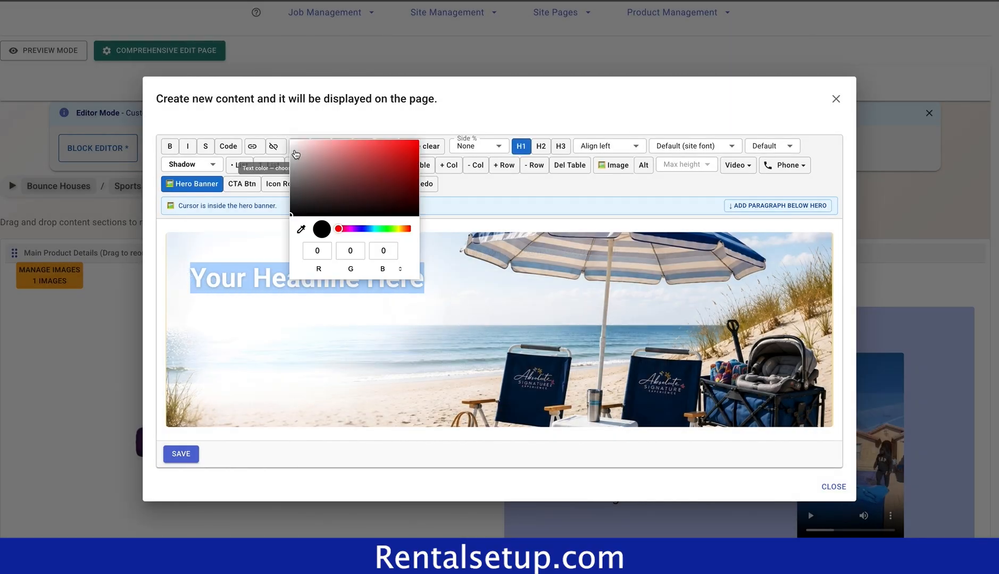
click(417, 142)
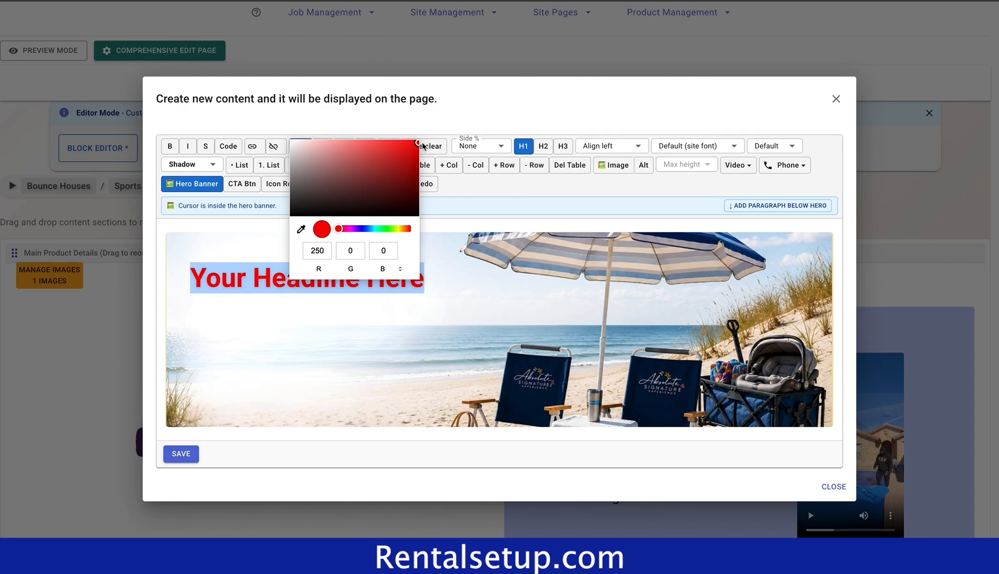
click(687, 145)
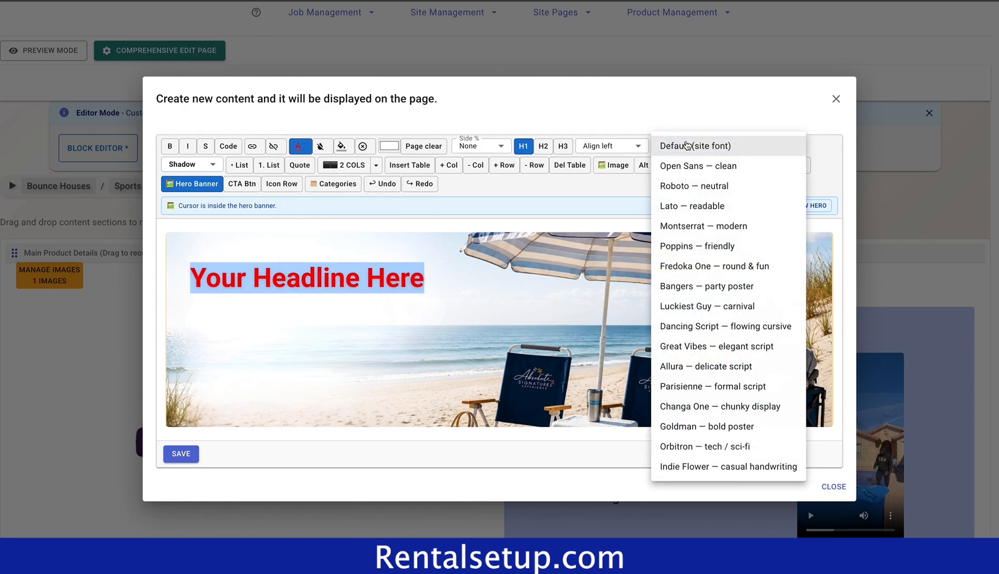
click(758, 366)
- Color the hero banner's subheading near-black (RGB 5, 5, 5) and set its size to 36px responsive
drag(363, 310, 192, 311)
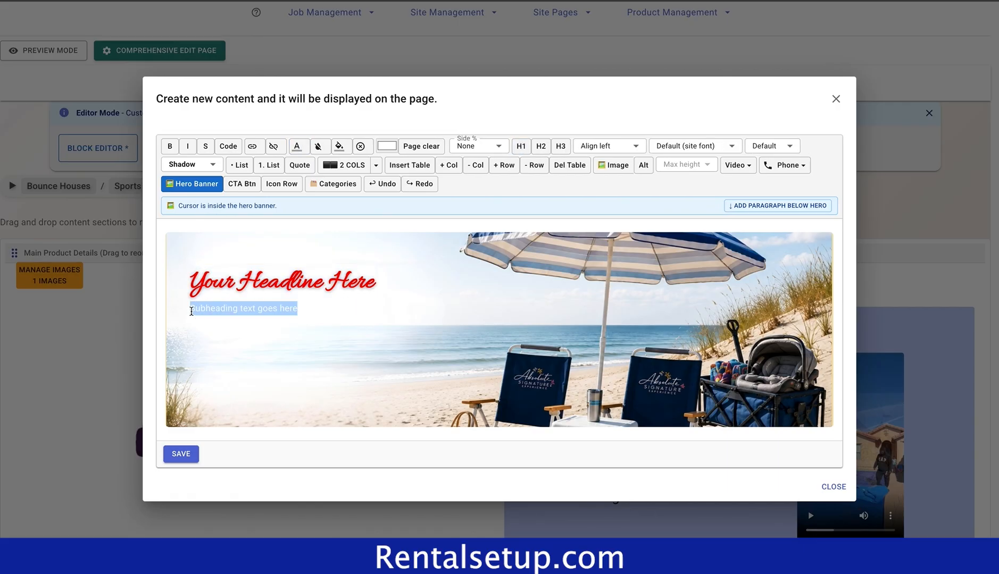
click(297, 147)
click(290, 214)
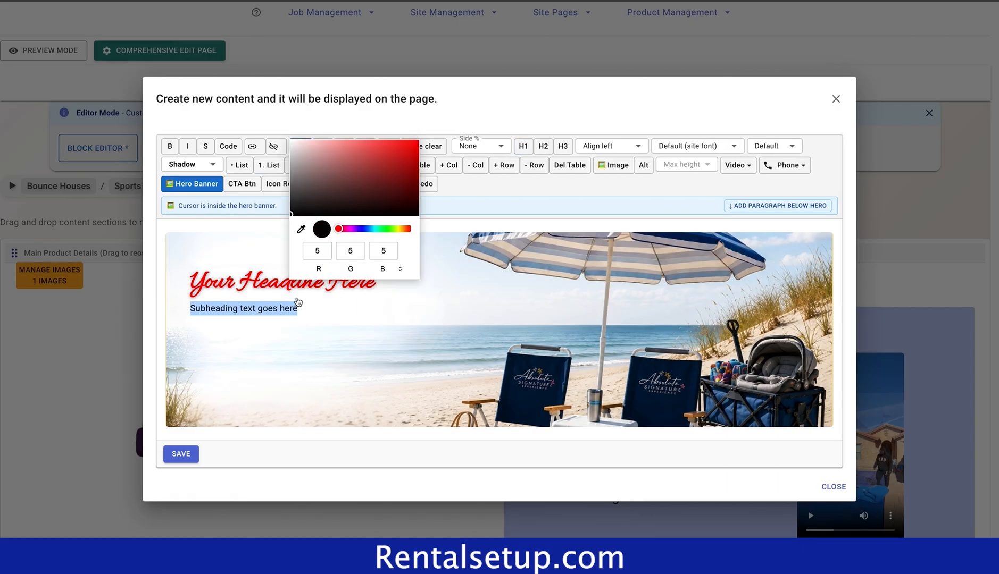
click(716, 189)
triple_click(290, 313)
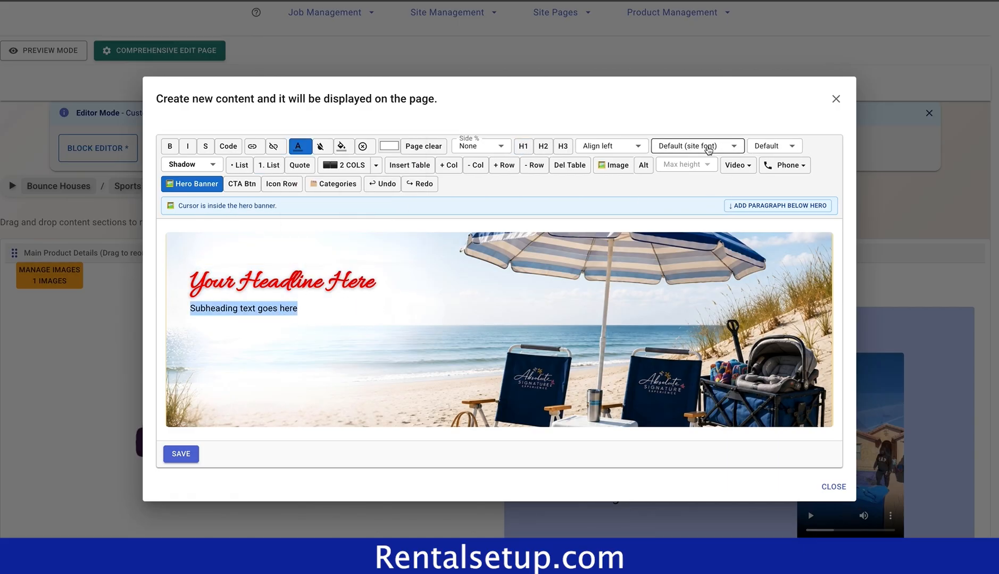
click(726, 152)
click(826, 164)
triple_click(249, 317)
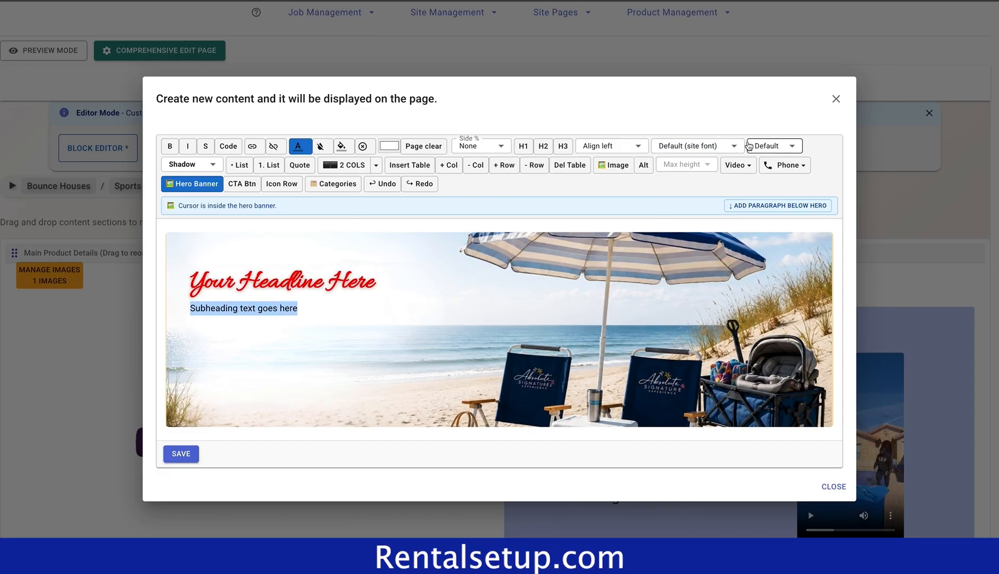
click(774, 145)
click(785, 453)
- Enlarge the hero banner's headline to 64px responsive
triple_click(298, 276)
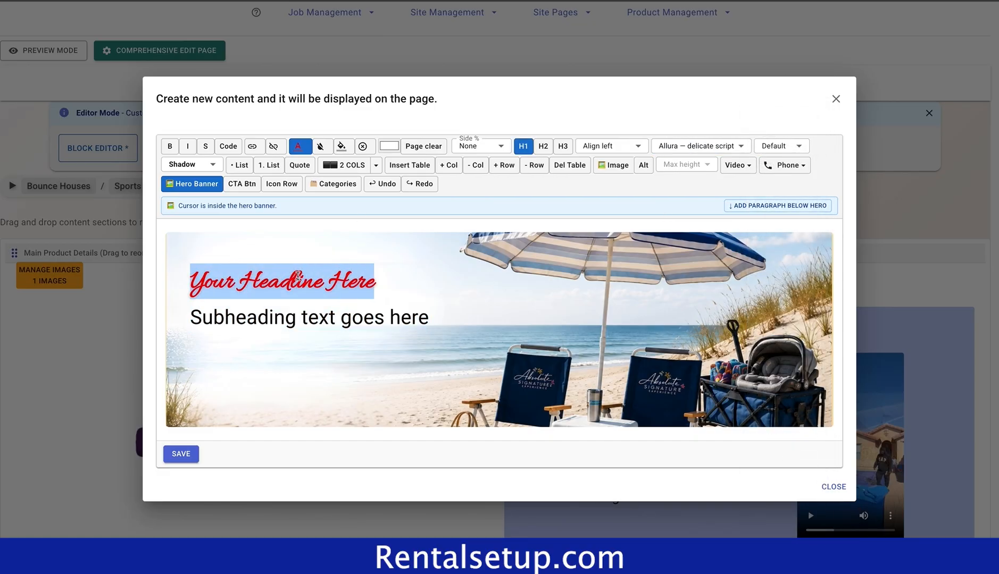
click(798, 146)
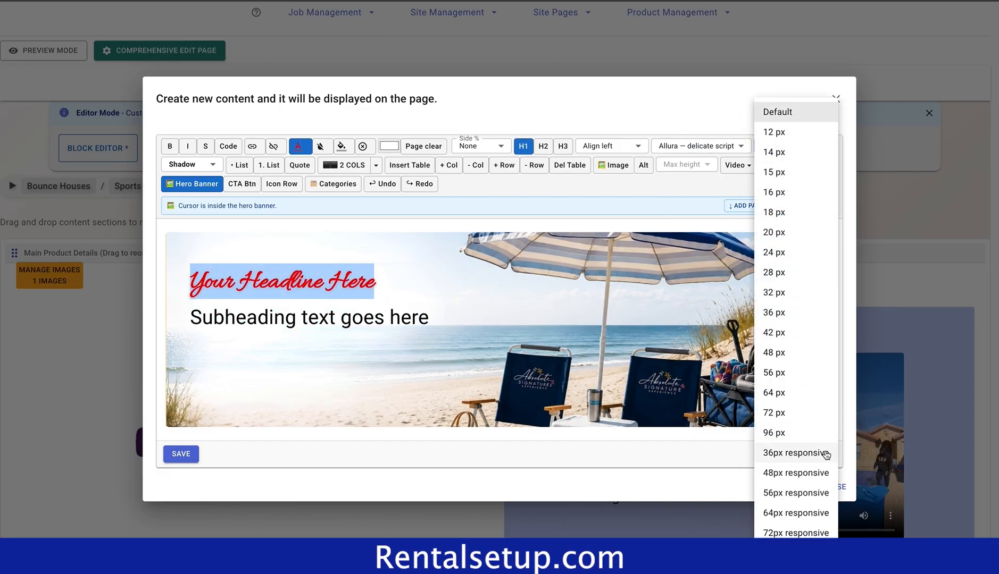
click(809, 493)
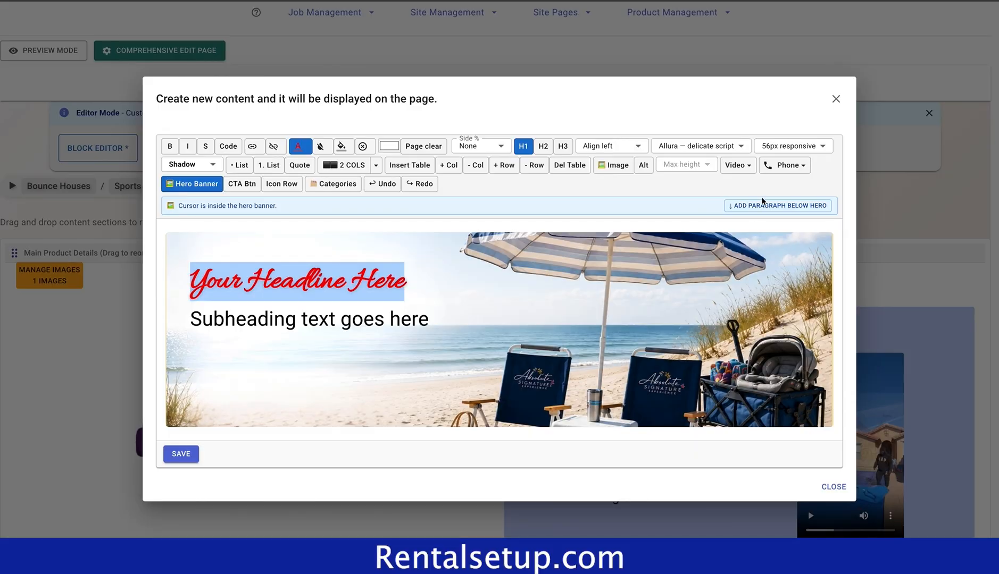
click(792, 145)
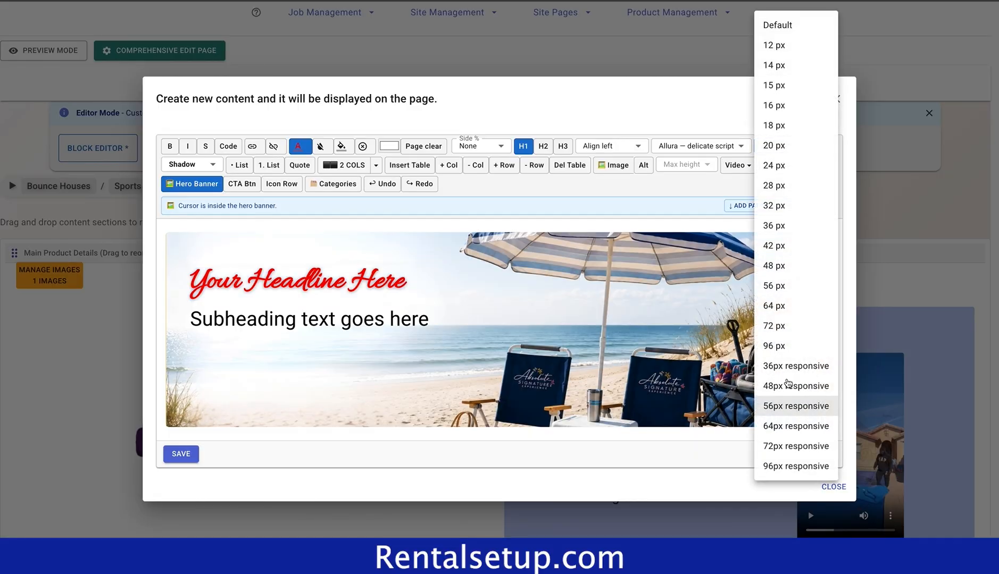
click(798, 431)
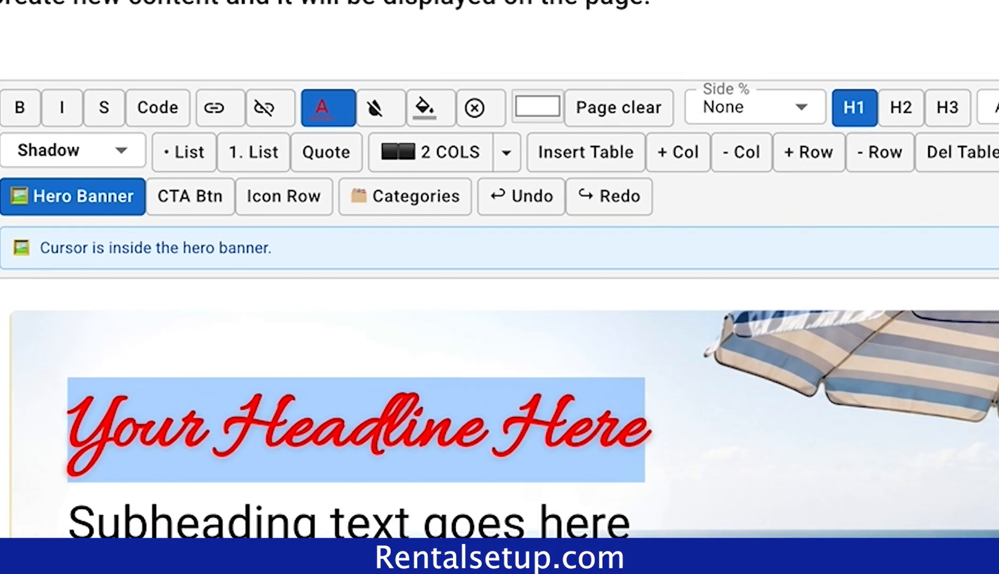
- Insert an icon strip with the four default items and #1a2744 background below the hero banner
click(554, 367)
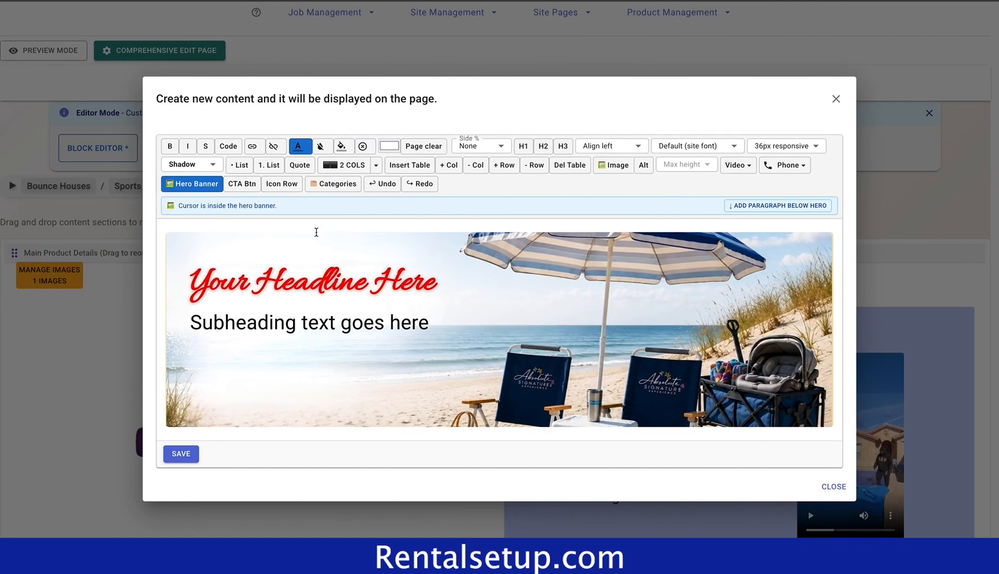
click(293, 184)
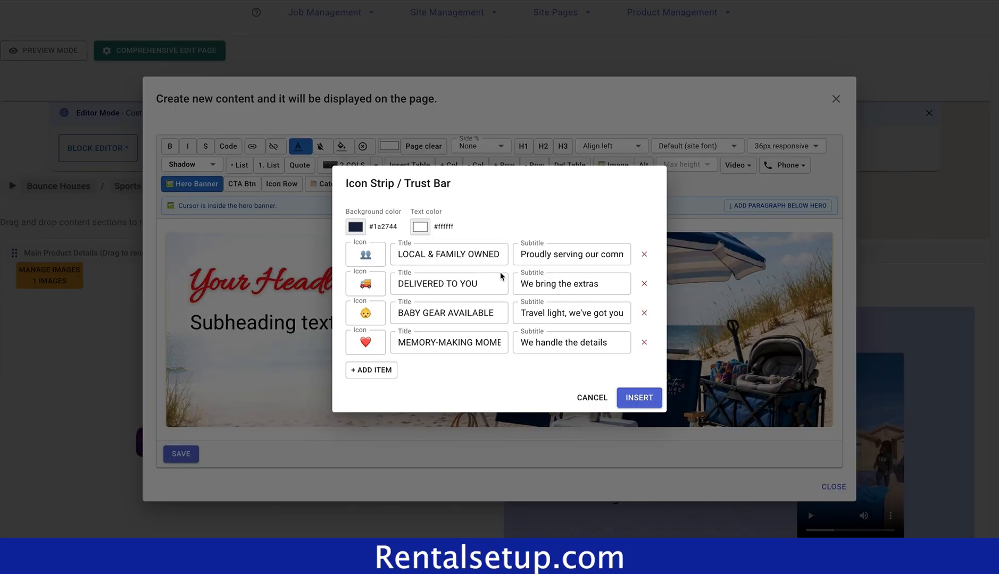
click(630, 399)
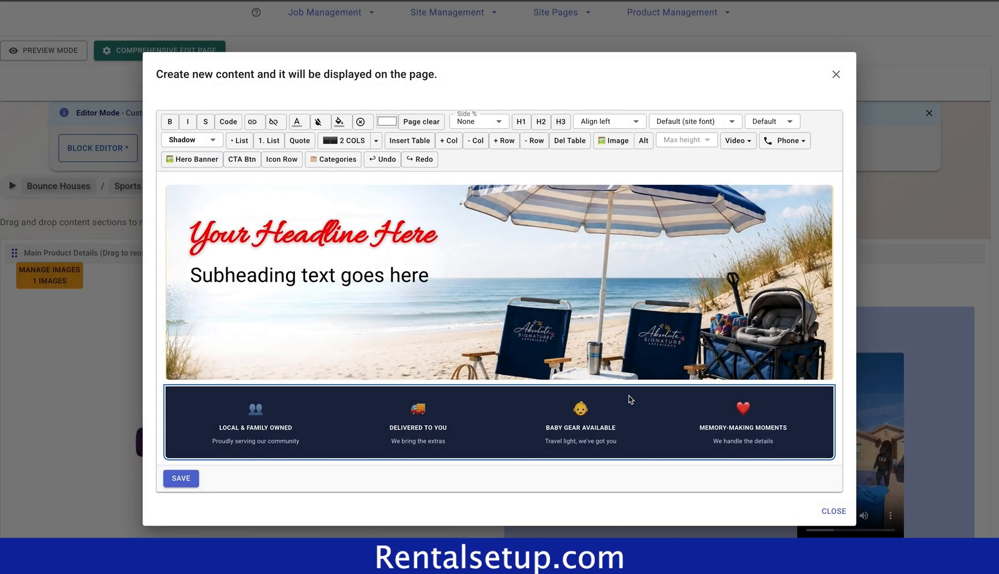
- Save the content block with 4% side spacing and preview the rental page in a new tab
click(496, 120)
click(499, 240)
click(186, 480)
scroll(109, 388, up, 3)
right_click(32, 180)
click(71, 187)
scroll(672, 78, down, 2)
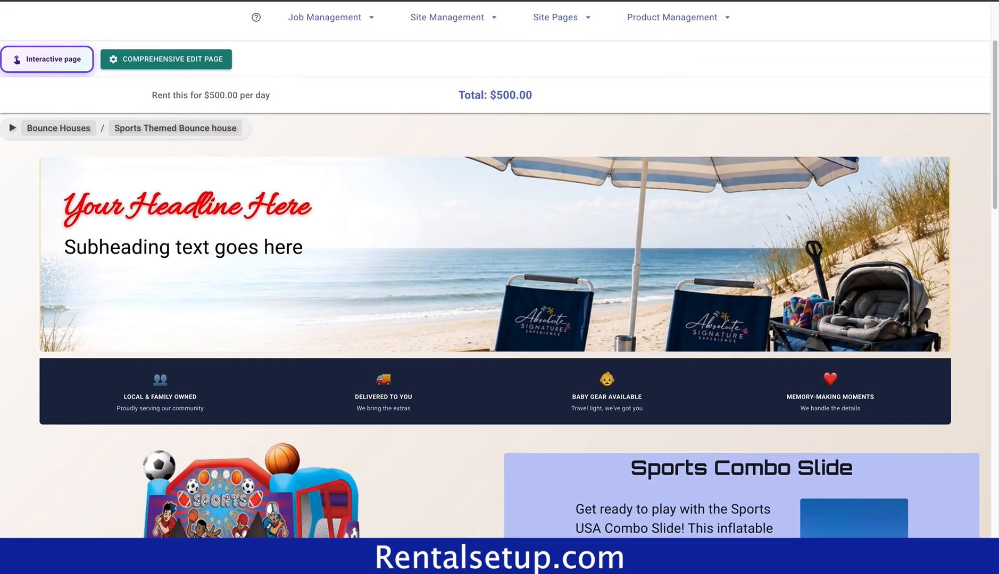
- Reopen the saved hero block for editing and start a call-to-action button labelled "Click here"
click(571, 8)
click(30, 415)
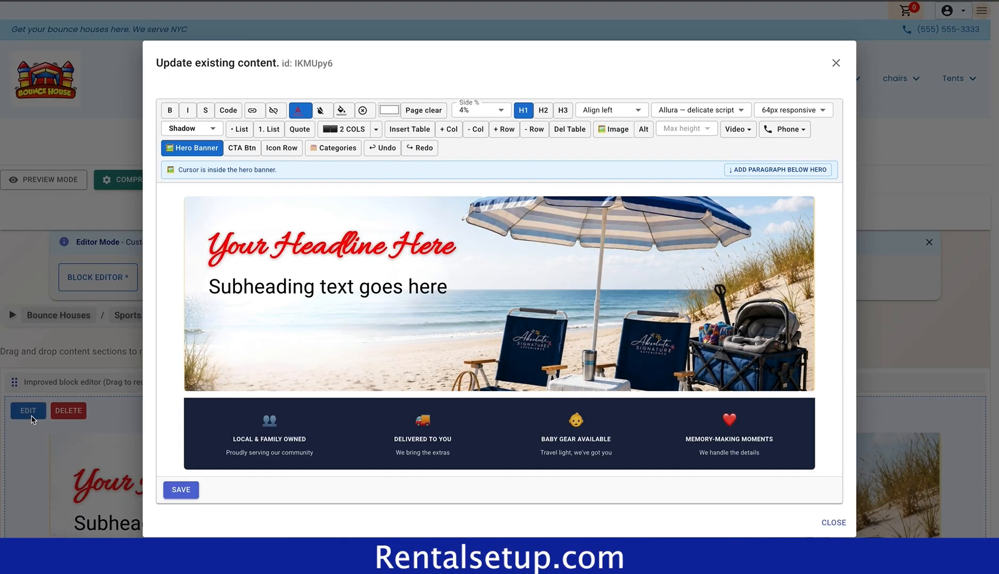
click(457, 288)
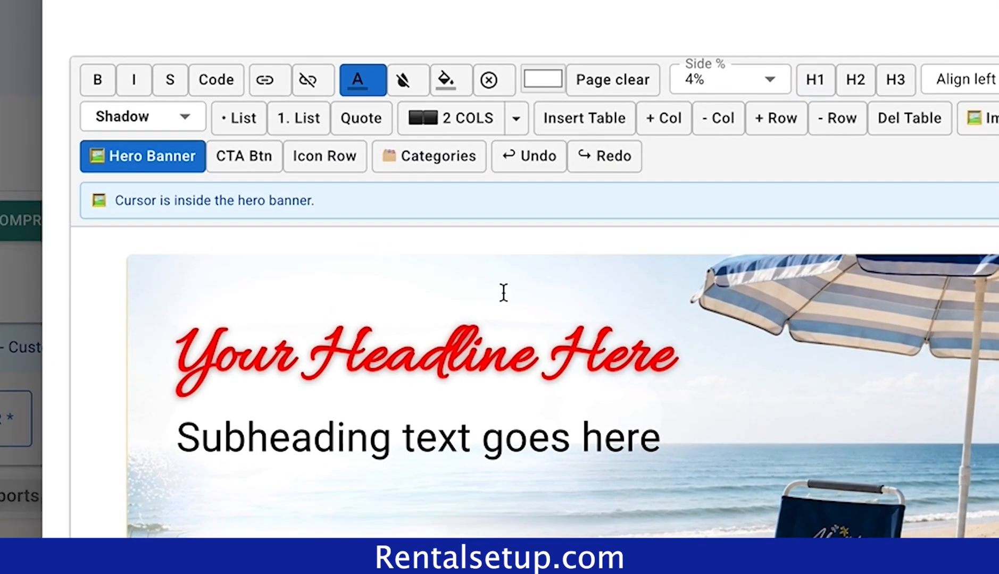
click(263, 159)
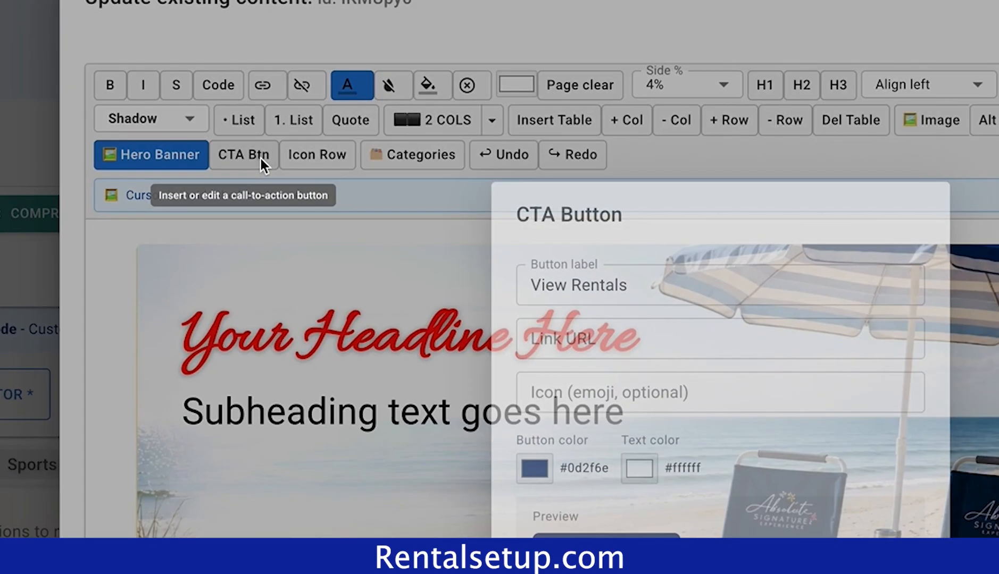
click(605, 285)
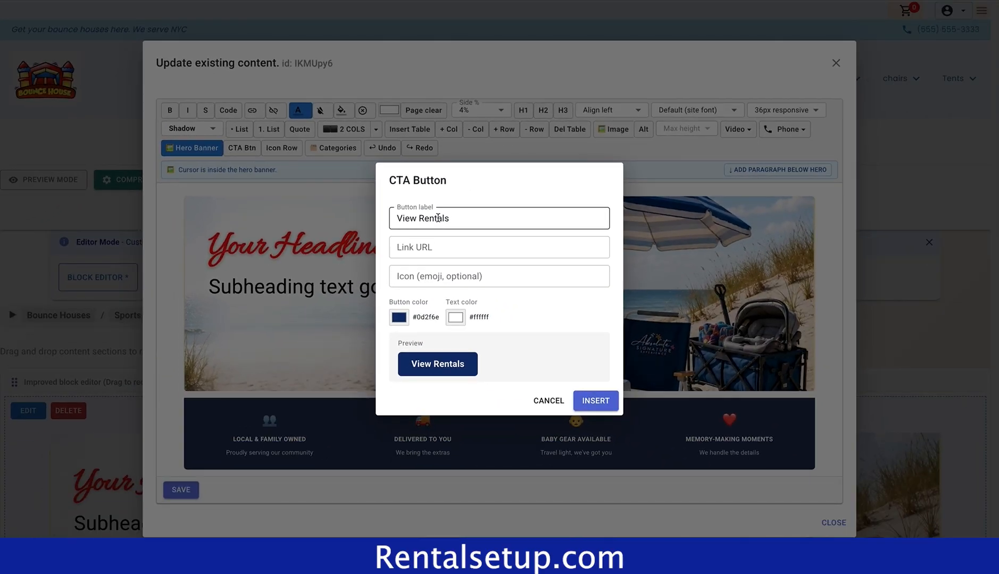
click(397, 218)
drag(448, 218, 397, 218)
key(BackSpace)
text(Click here)
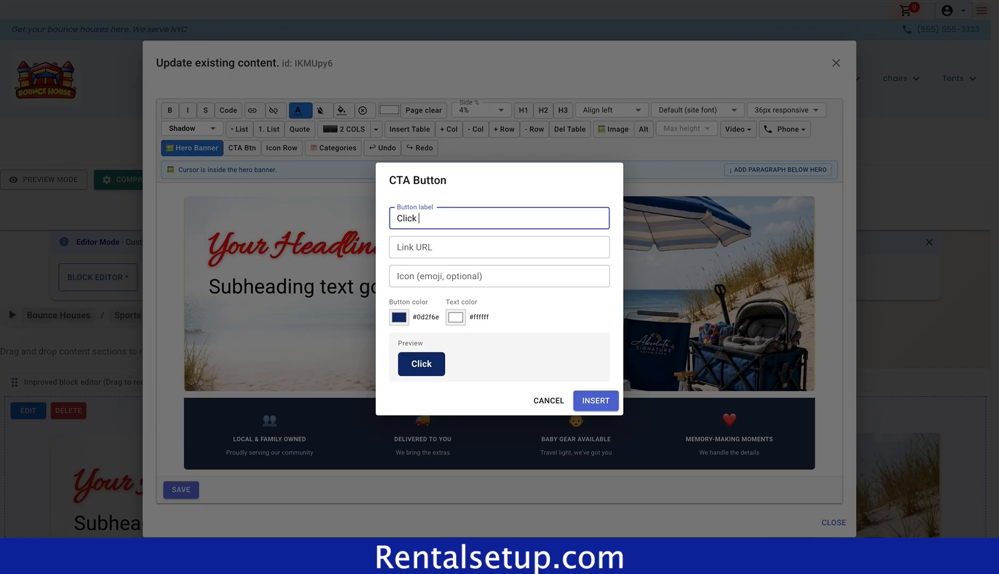
click(486, 244)
text(http)
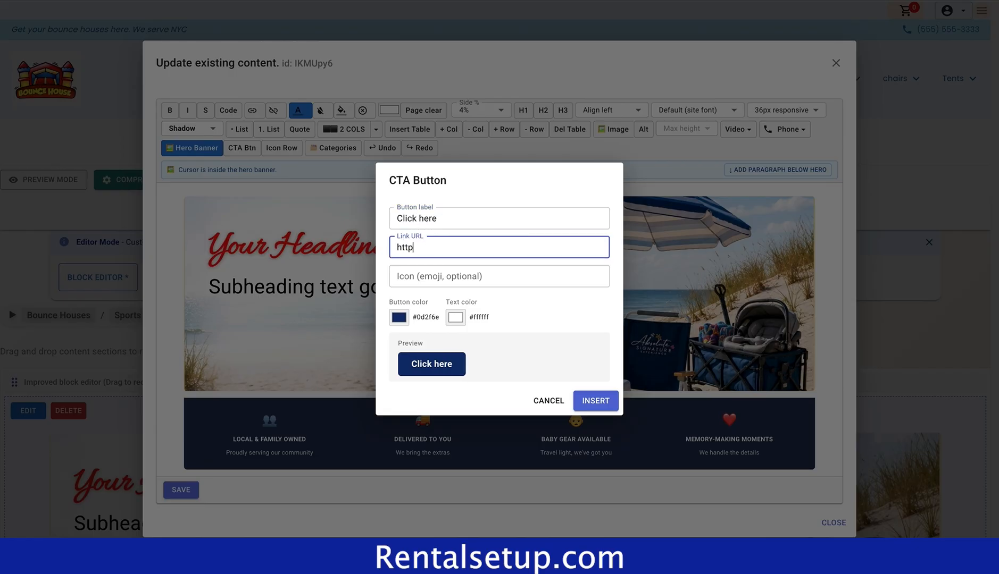
text(s://google.com)
click(594, 400)
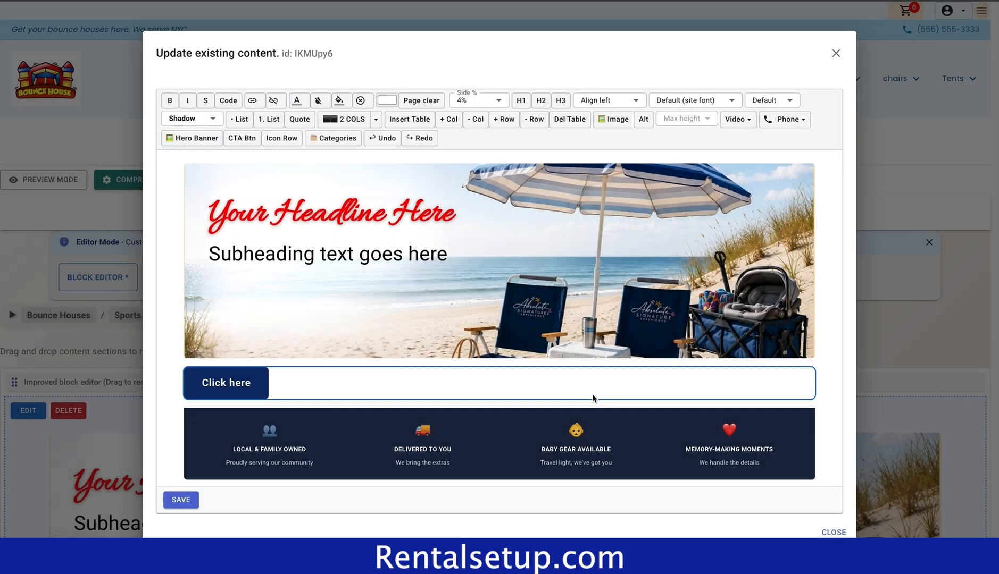
- Move the "Click here" button below the hero banner's subheading, save the block and test the link on the preview page
drag(251, 390, 246, 301)
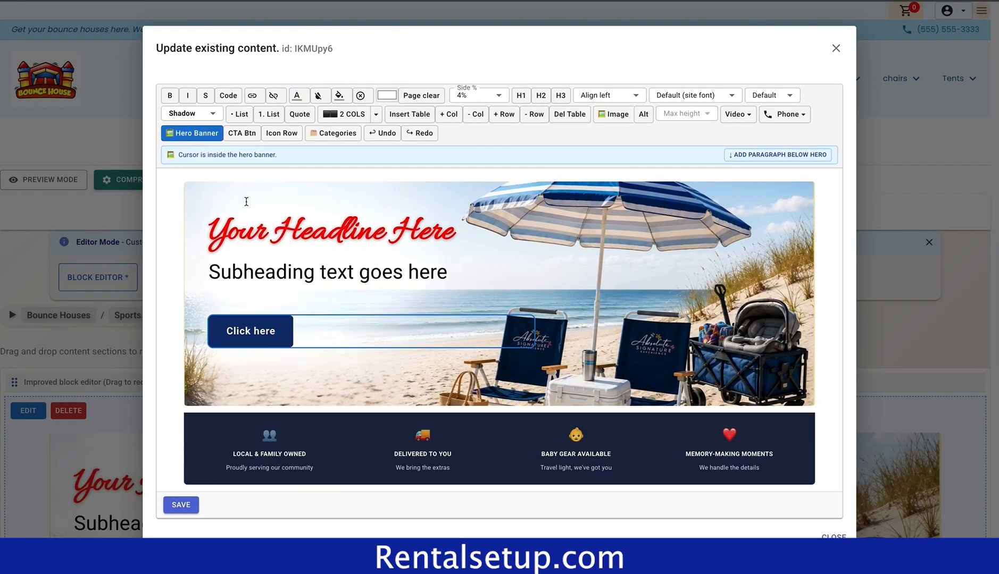
click(192, 505)
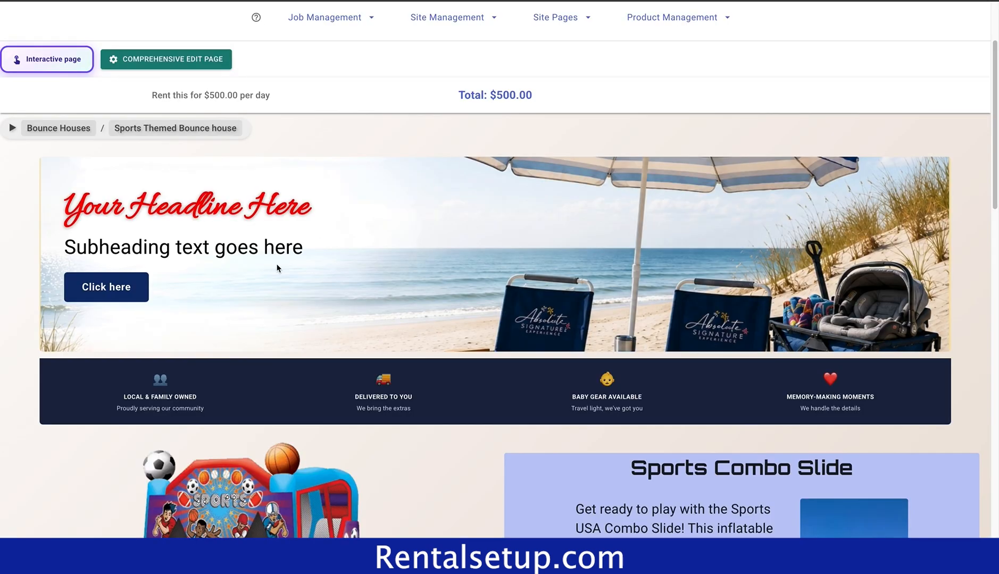
click(135, 292)
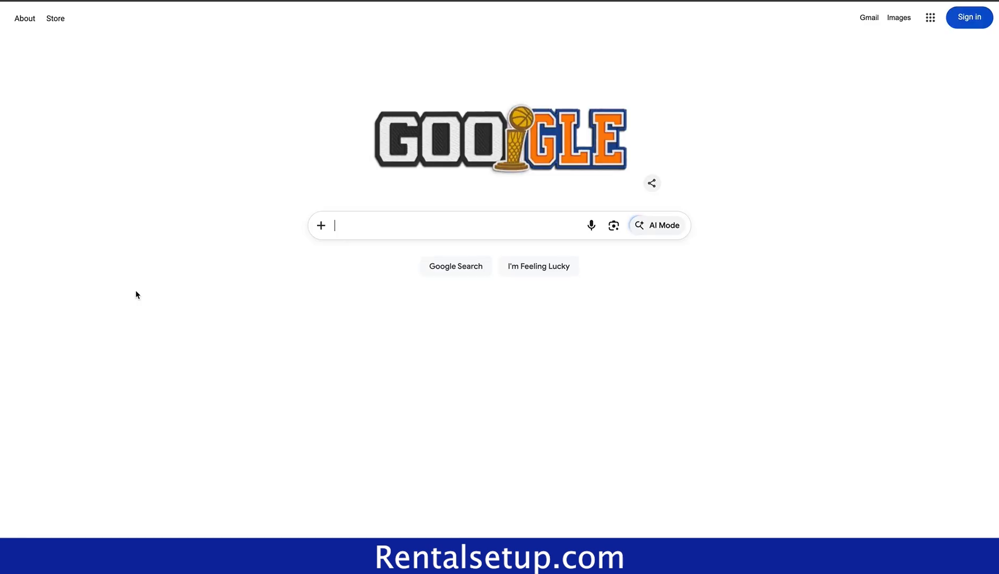
key(ctrl+w)
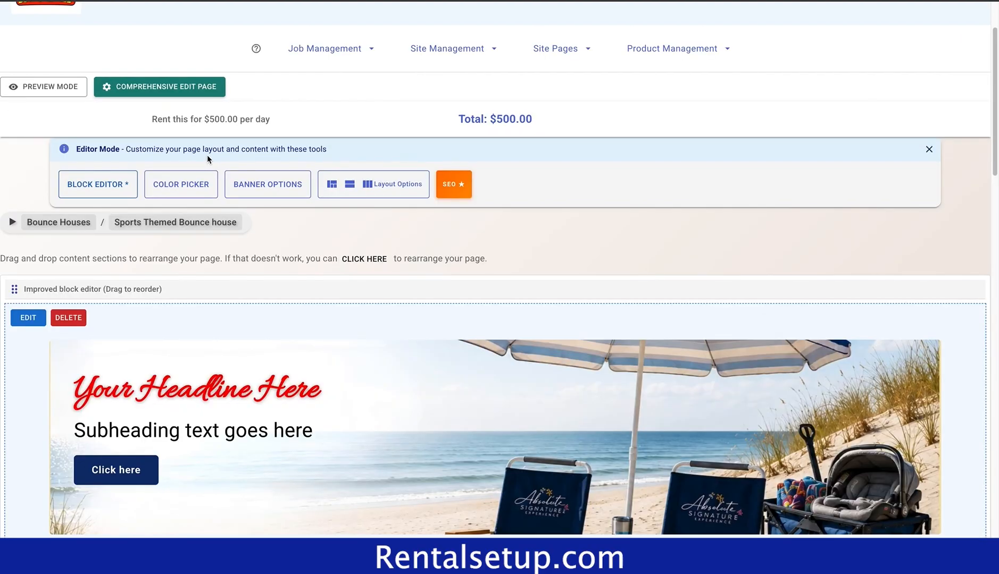
- Create a new content block and insert a category section with its default headings, "Perfect For" items and category cards
click(121, 190)
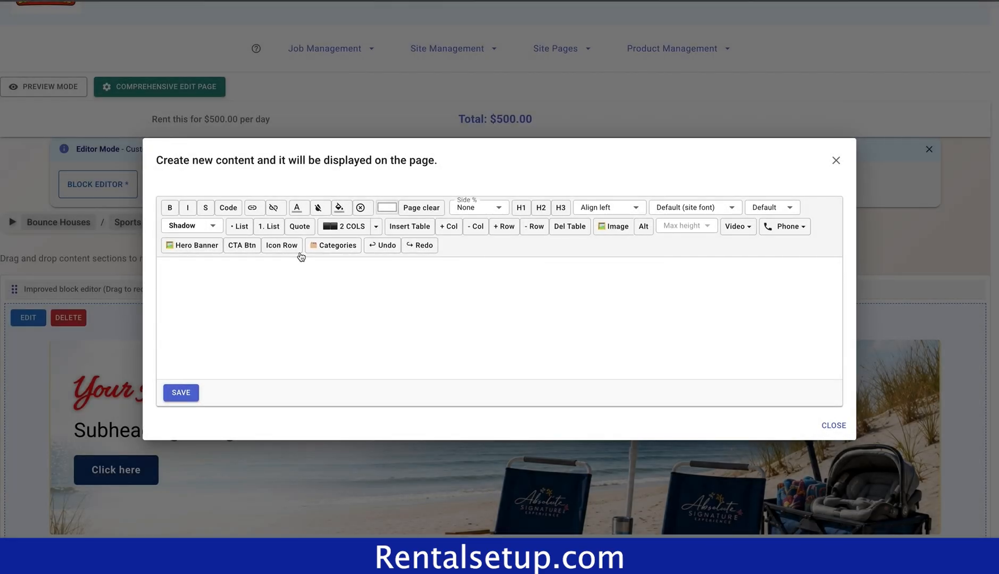
click(319, 248)
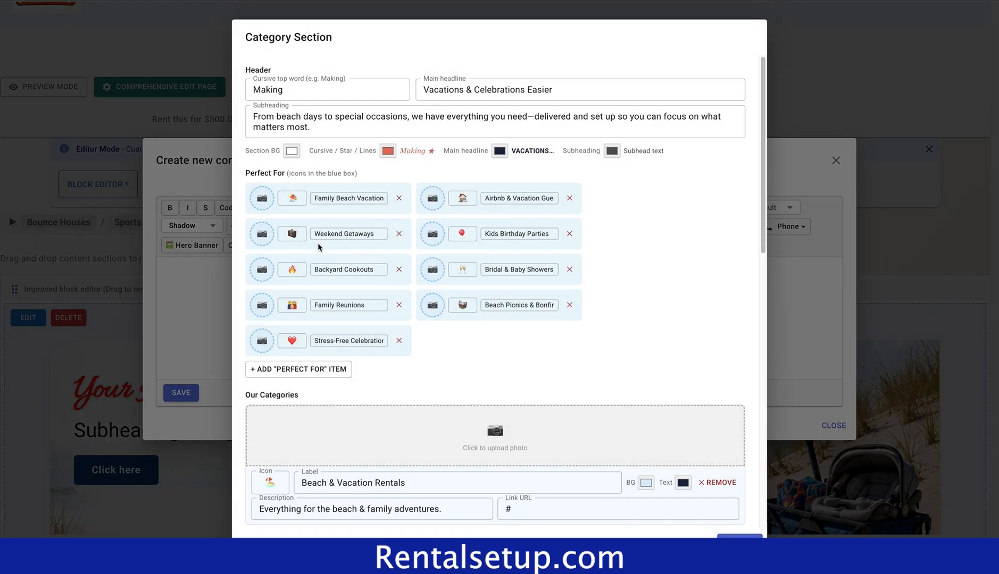
scroll(366, 299, down, 6)
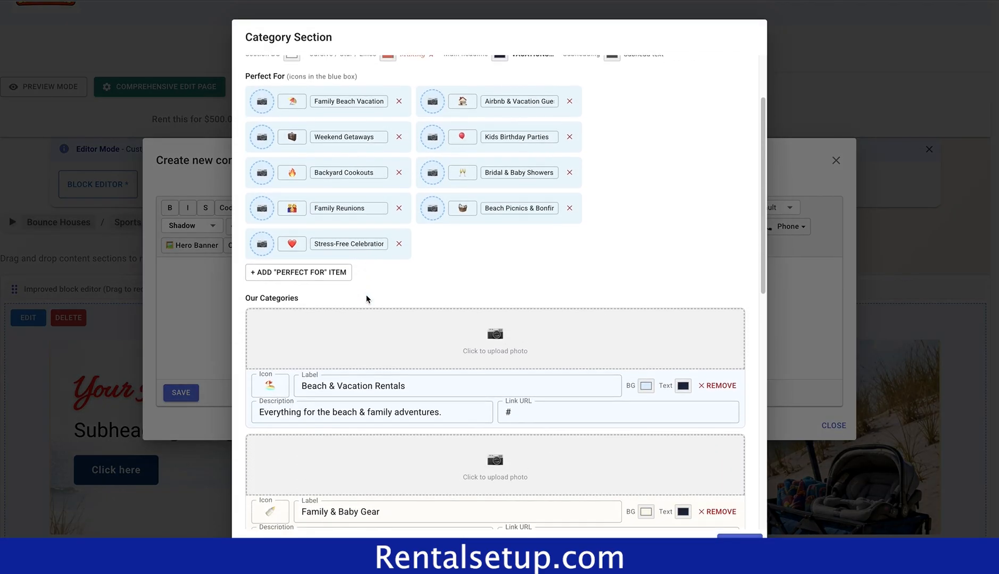
click(739, 536)
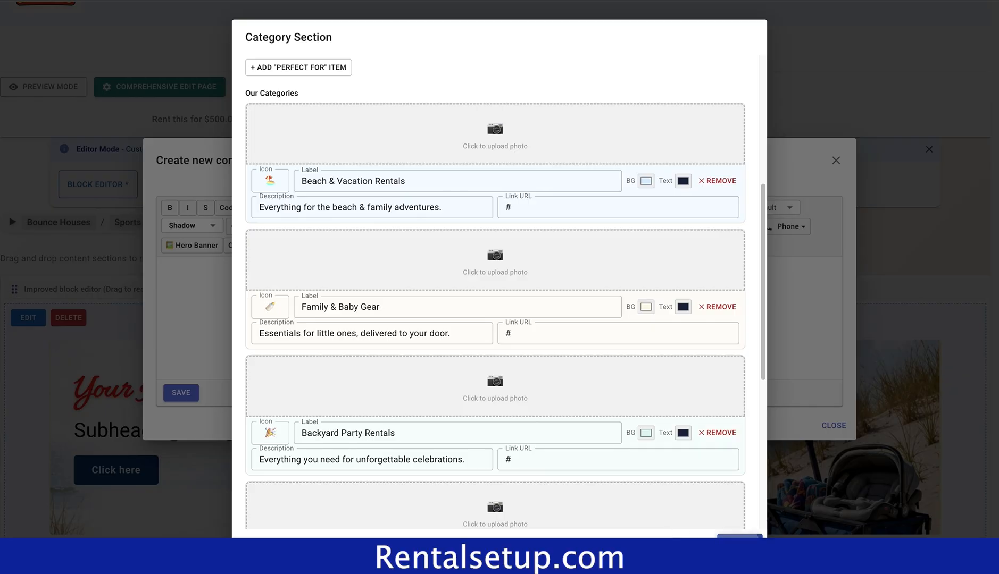
scroll(598, 394, down, 1)
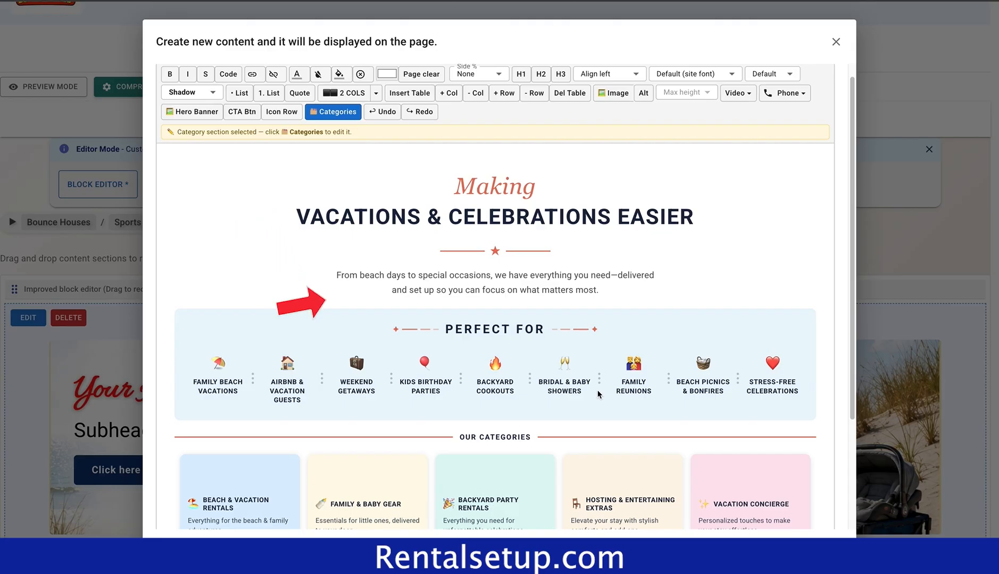
- Edit the category section's header, setting the cursive top word to "Rent Bounce house" and the main headline to "for your unforgettable event"
click(340, 118)
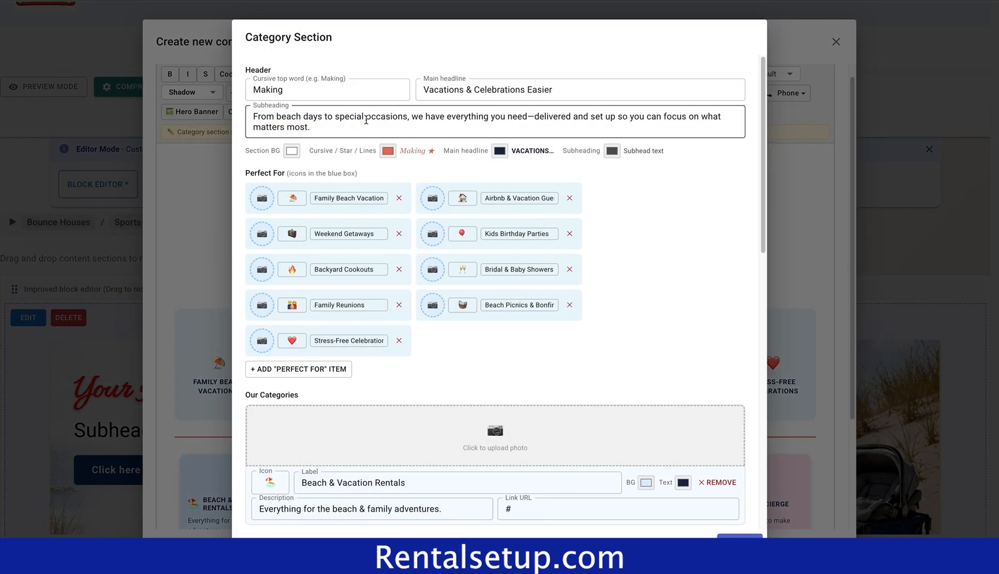
double_click(320, 89)
text(Rent Bounce house for your event)
key(BackSpace)
key(BackSpace)
key(BackSpace)
key(BackSpace)
key(BackSpace)
text(unforgettable event)
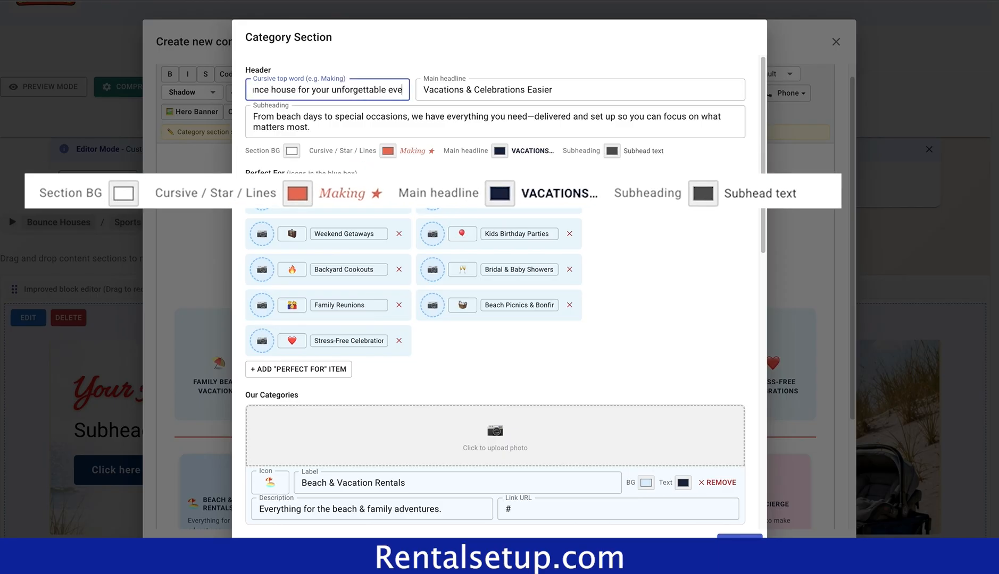
click(447, 91)
triple_click(447, 91)
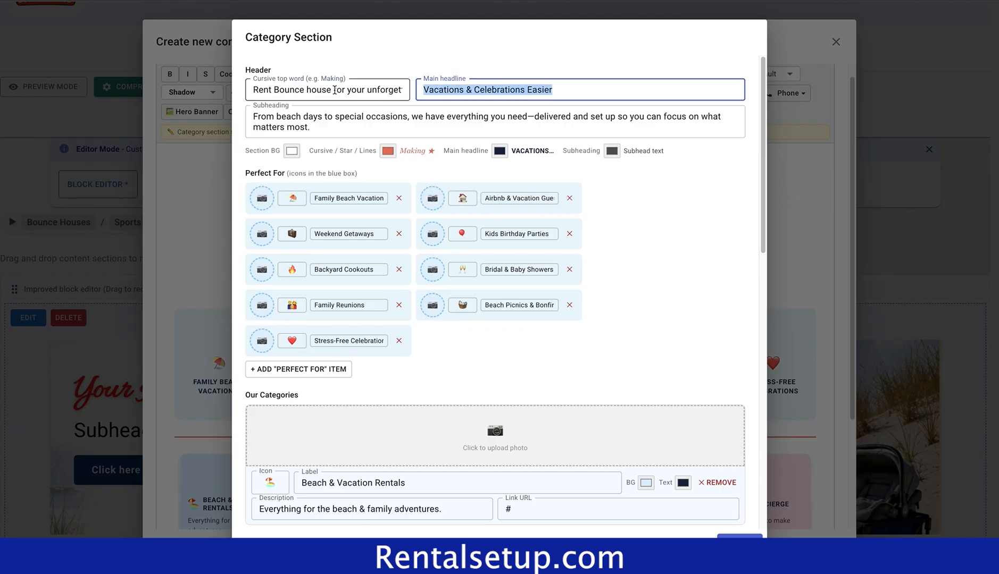
drag(335, 90, 402, 90)
key(ctrl+x)
key(Tab)
key(ctrl+v)
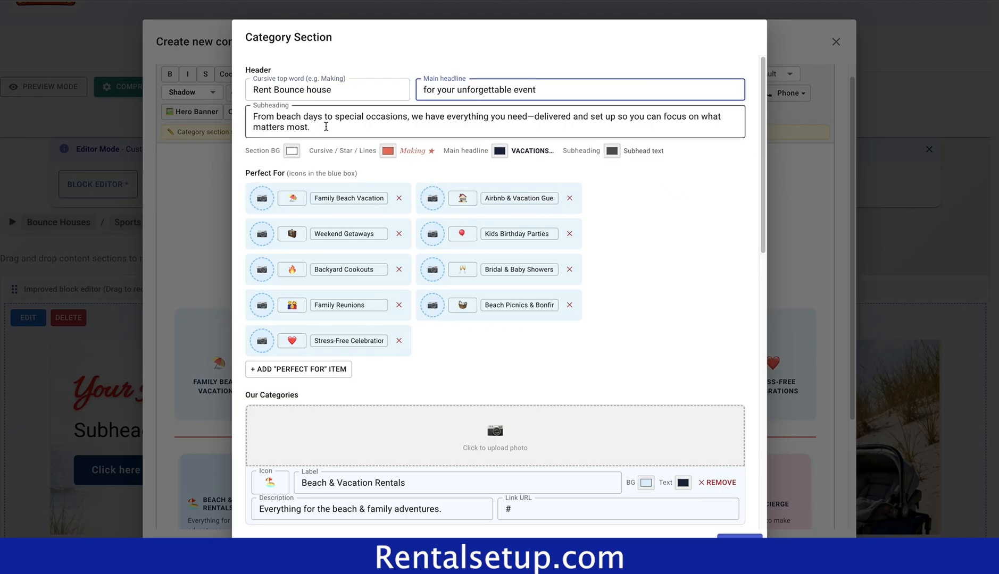
- Replace the subheading with "Corporate events, backyard parties in the Tampa Bay area" repeated three times, and apply the section changes
drag(326, 127, 240, 111)
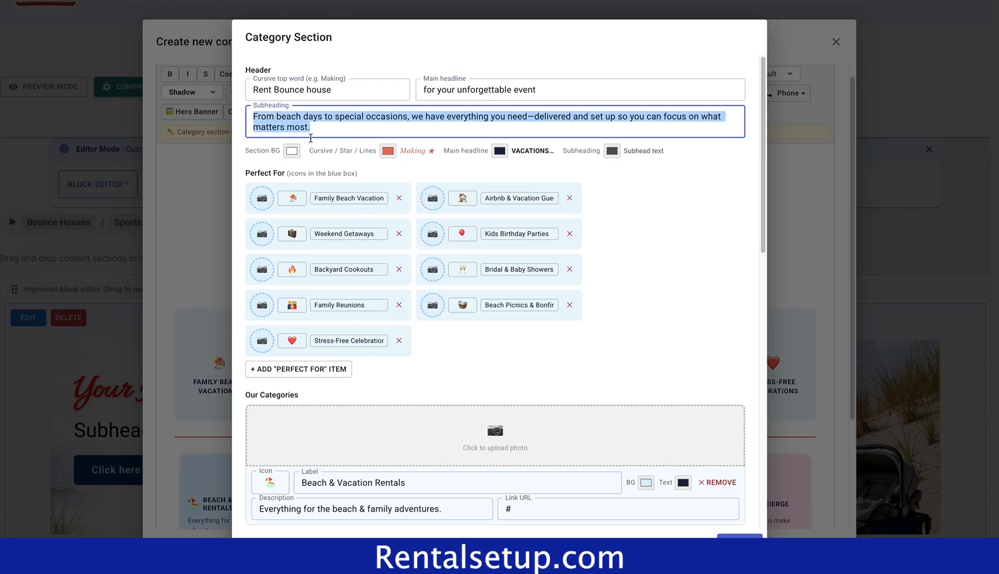
text(Corporate events, backyard paries)
key(BackSpace)
key(BackSpace)
key(BackSpace)
text(ties in the Tampa Bay area)
key(ctrl+a)
key(ctrl+c)
click(512, 121)
text(.)
key(ctrl+v)
text(.)
key(ctrl+v)
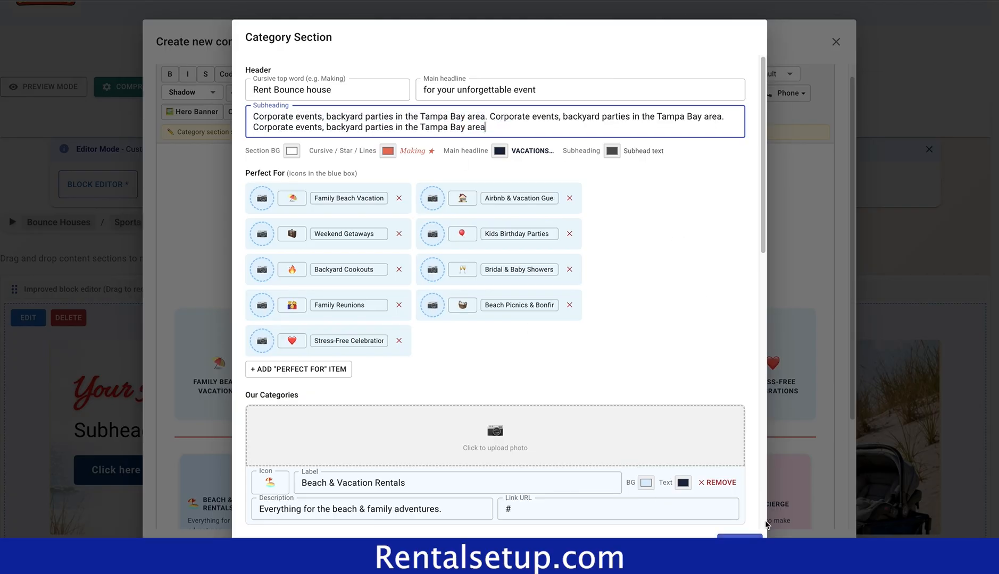
click(745, 536)
- Reopen the category section, label the first category "Custom Label" and upload the popcorn machine photo from the events folder
scroll(656, 384, down, 1)
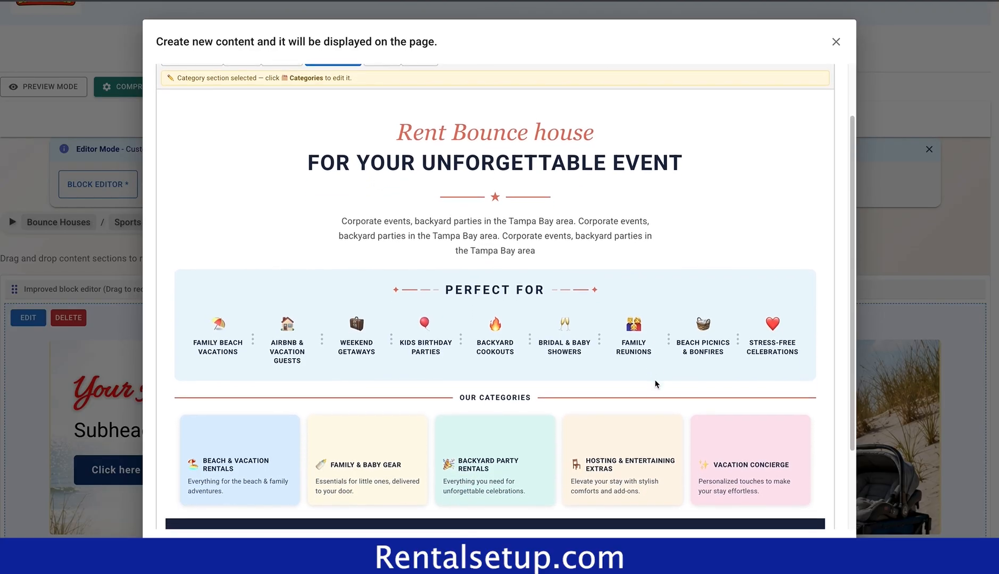
scroll(655, 384, down, 1)
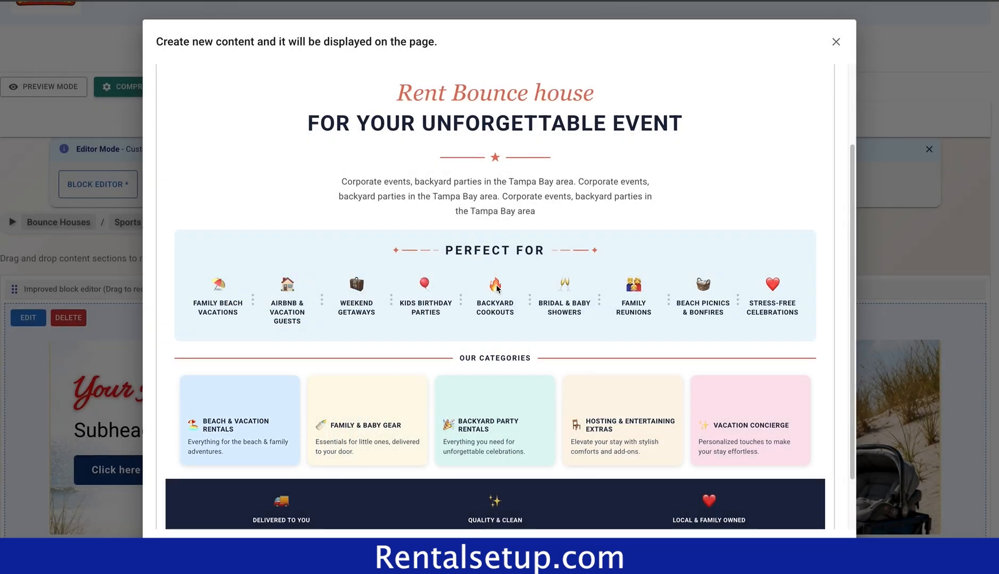
scroll(496, 287, up, 2)
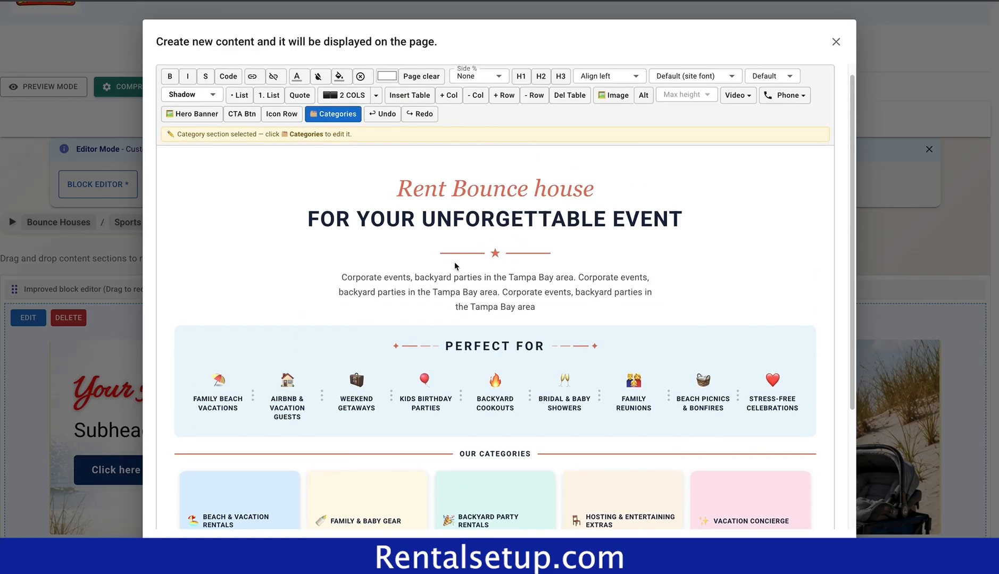
click(346, 118)
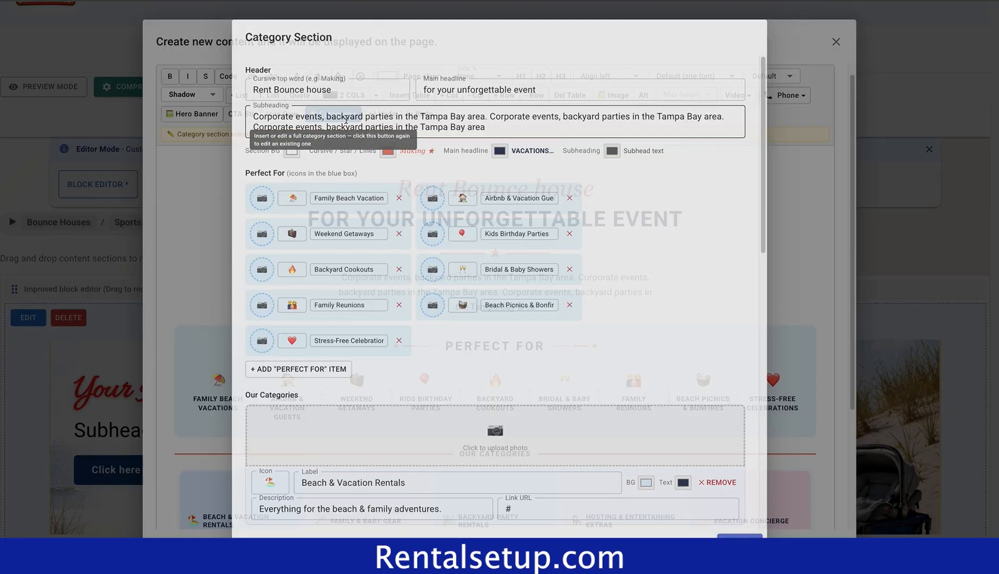
scroll(627, 319, down, 5)
click(449, 239)
triple_click(304, 238)
text(Custom Label)
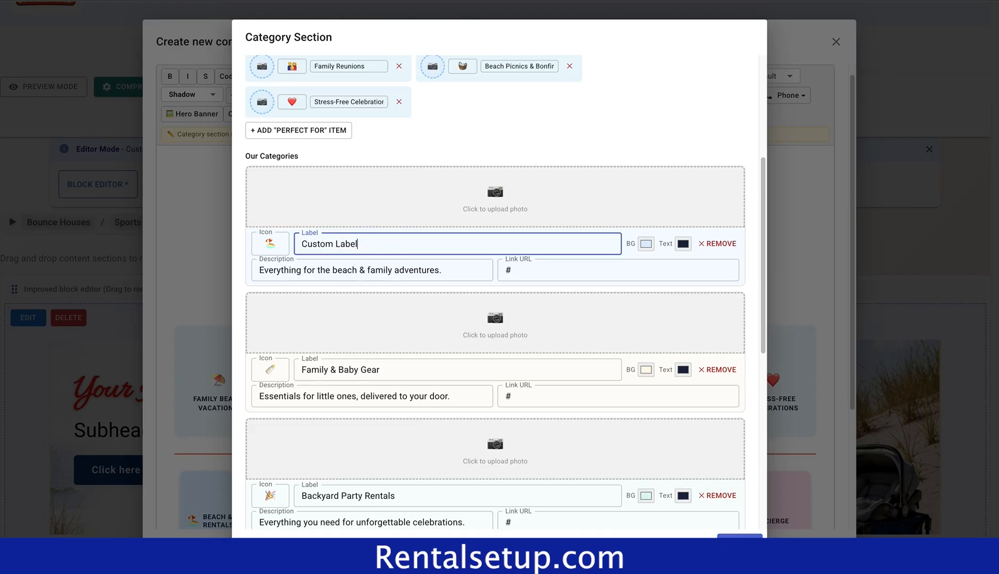
click(516, 192)
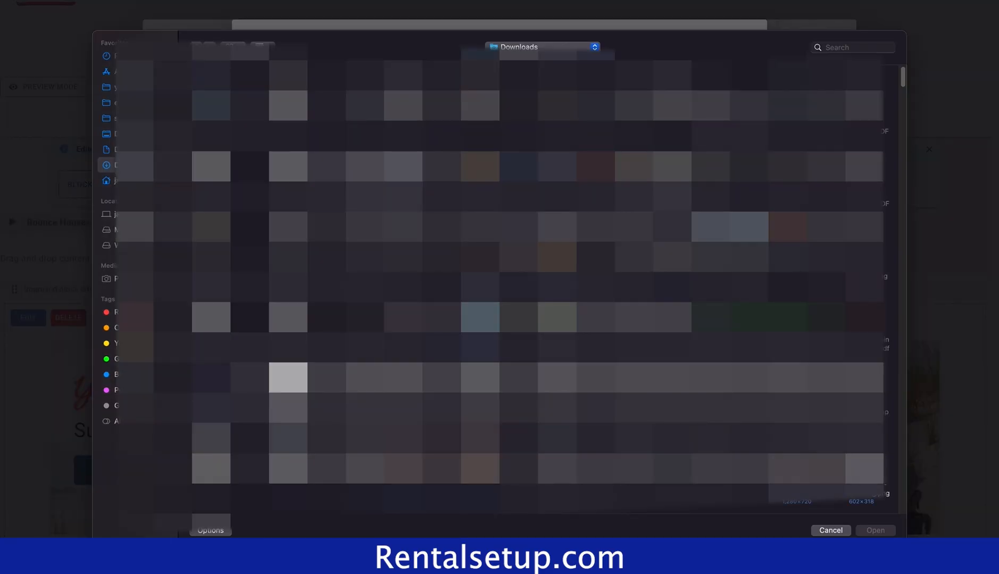
click(109, 102)
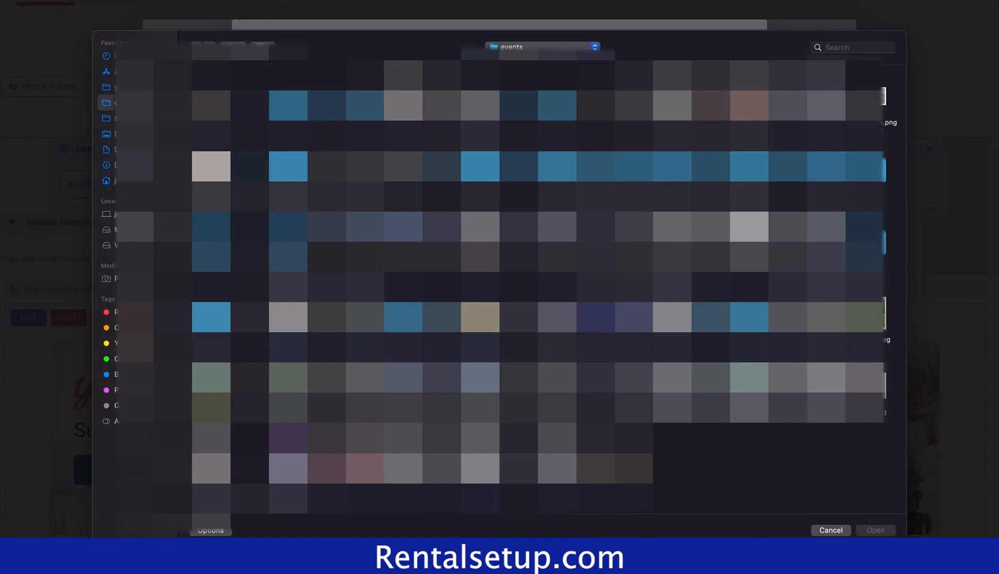
double_click(404, 106)
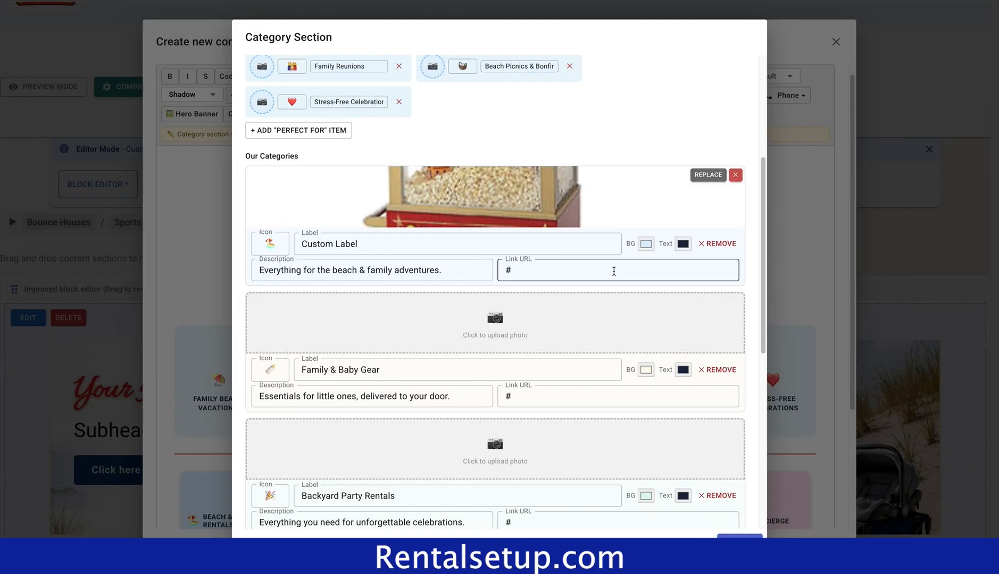
triple_click(441, 269)
text(Popcorn)
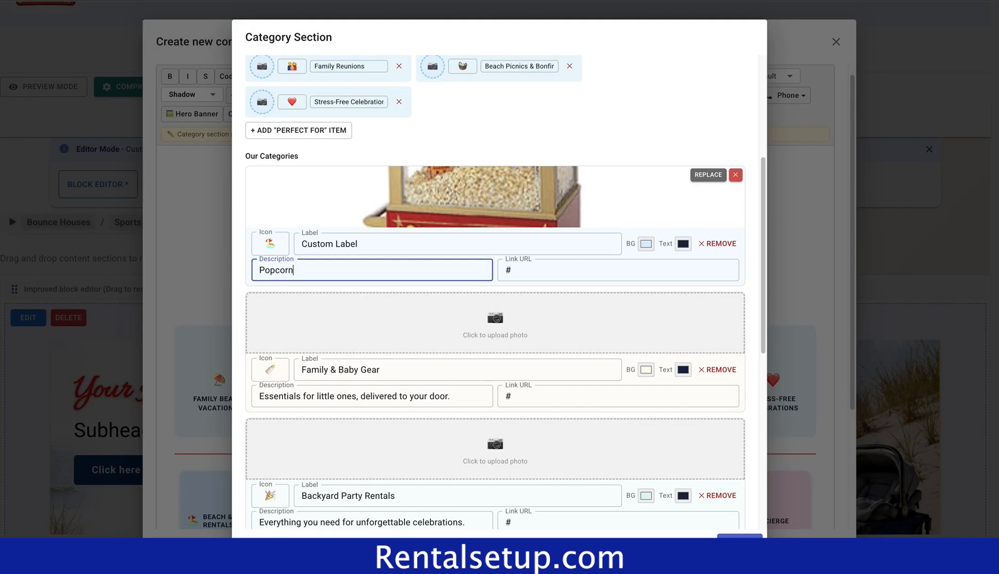
text( pachine)
key(BackSpace)
key(BackSpace)
key(BackSpace)
key(BackSpace)
key(BackSpace)
key(BackSpace)
key(BackSpace)
key(BackSpace)
text(machine)
click(584, 271)
key(BackSpace)
text(https:/)
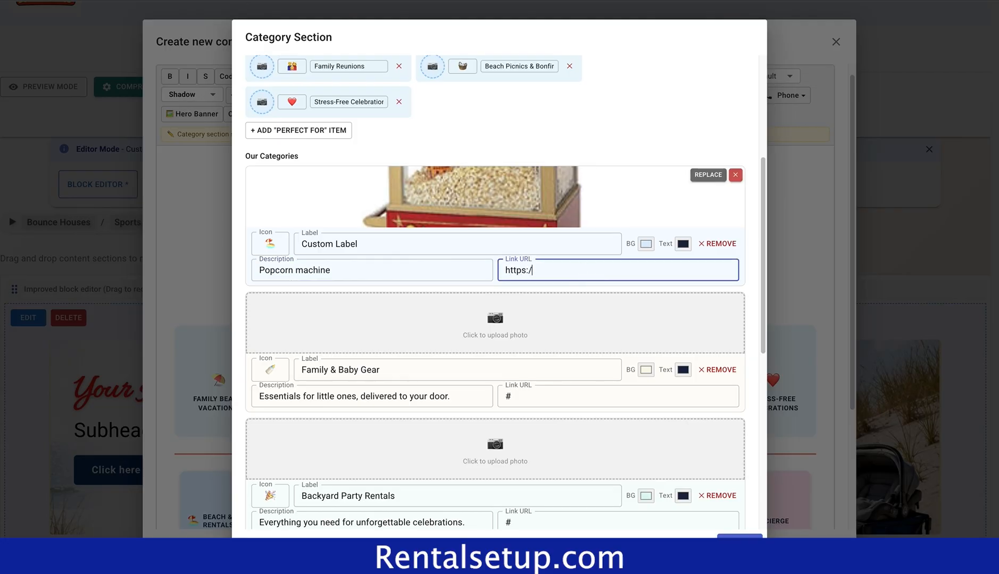
text(/google.com)
scroll(660, 326, down, 5)
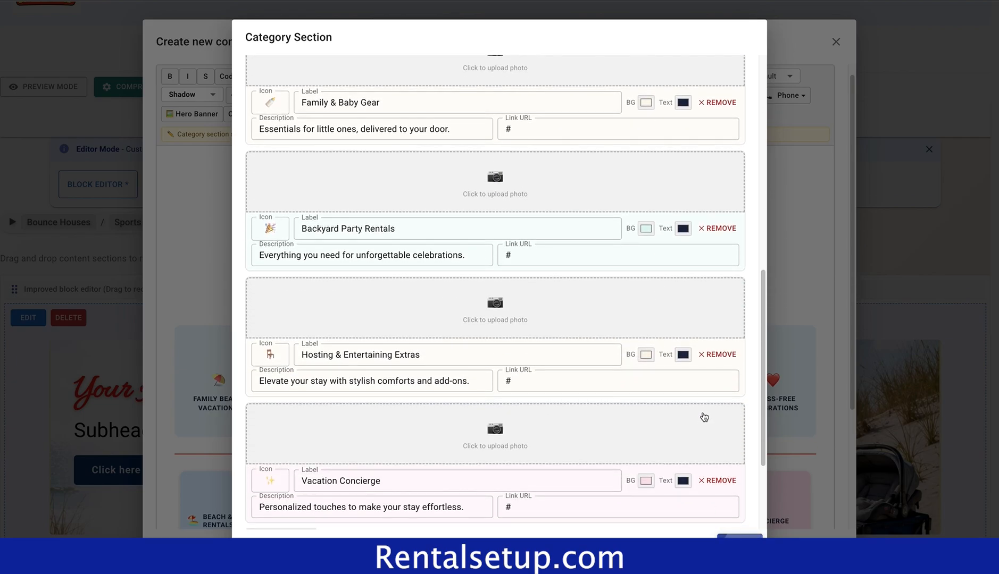
scroll(701, 413, down, 1)
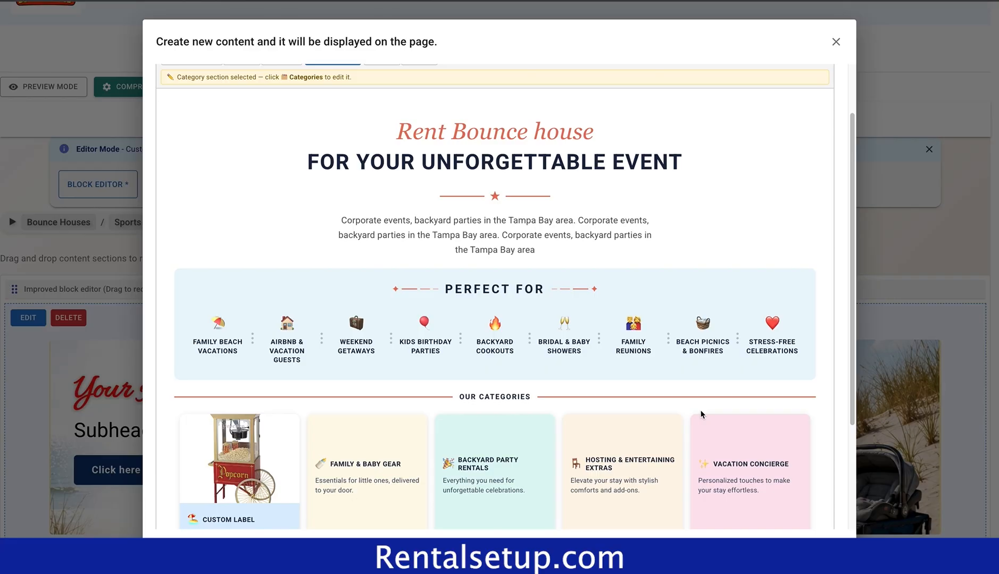
- Give the first "Perfect For" item the round plate image and the label "This is a plate", and update the section
scroll(611, 368, down, 2)
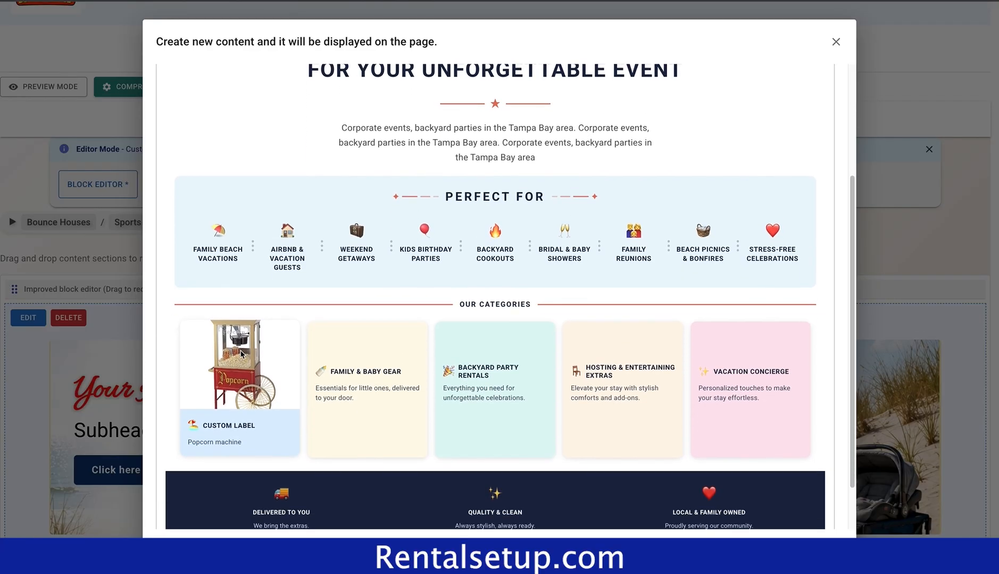
scroll(243, 355, up, 4)
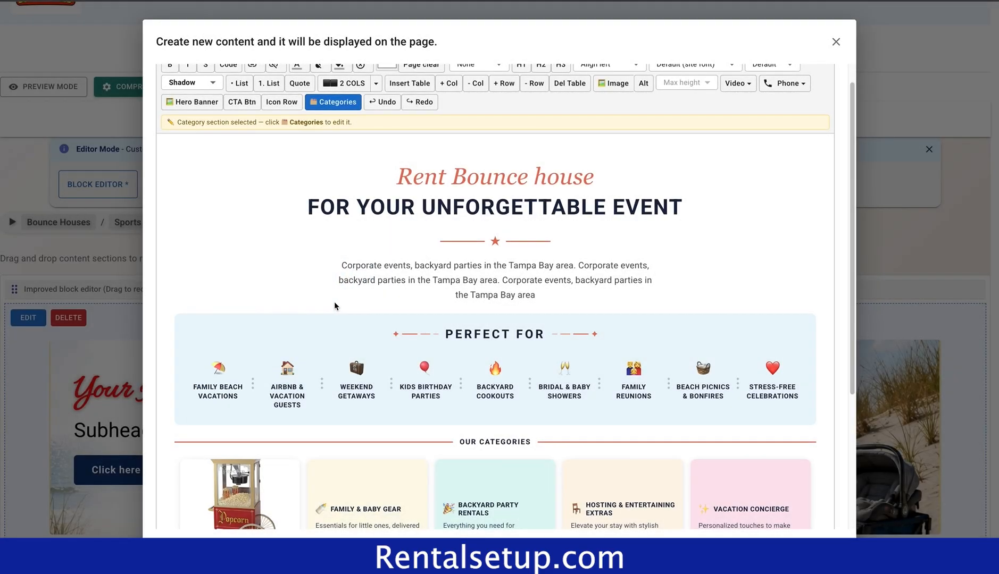
click(336, 103)
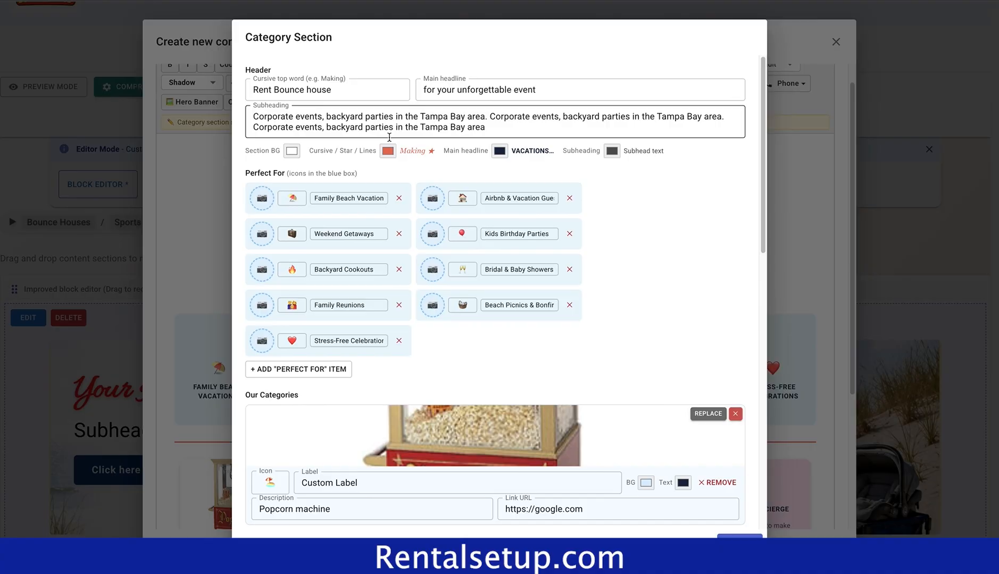
click(264, 205)
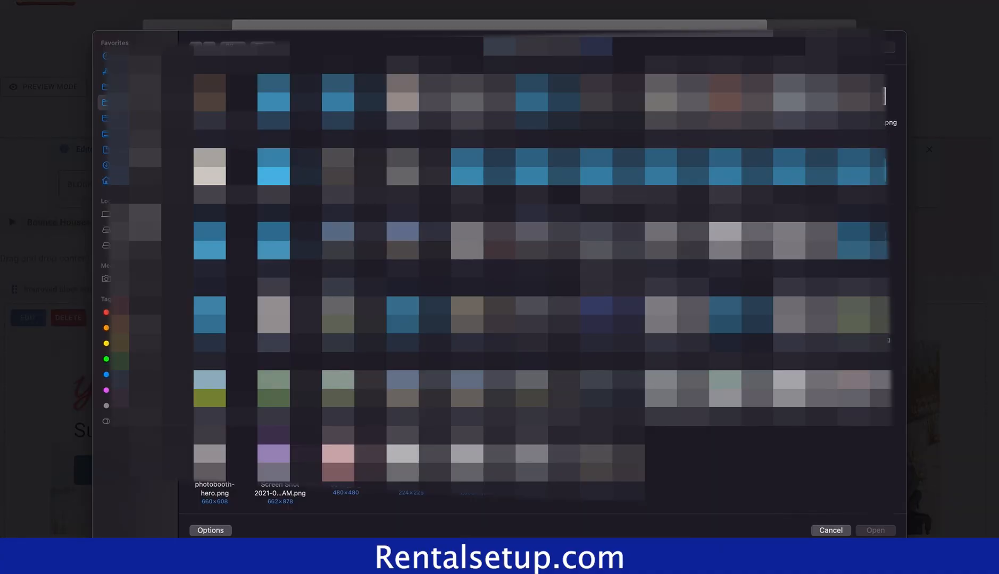
double_click(676, 247)
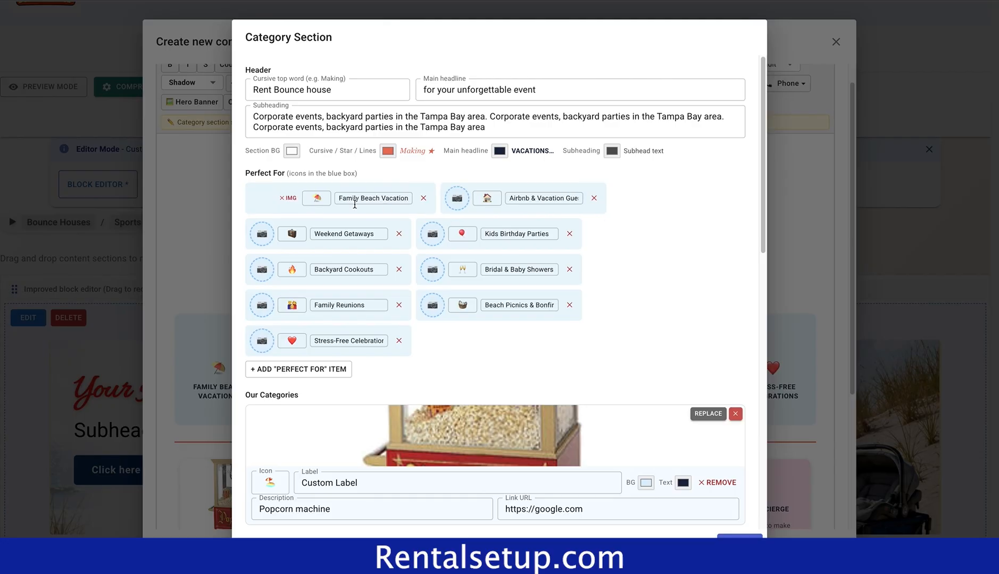
triple_click(360, 202)
text(This is a plate)
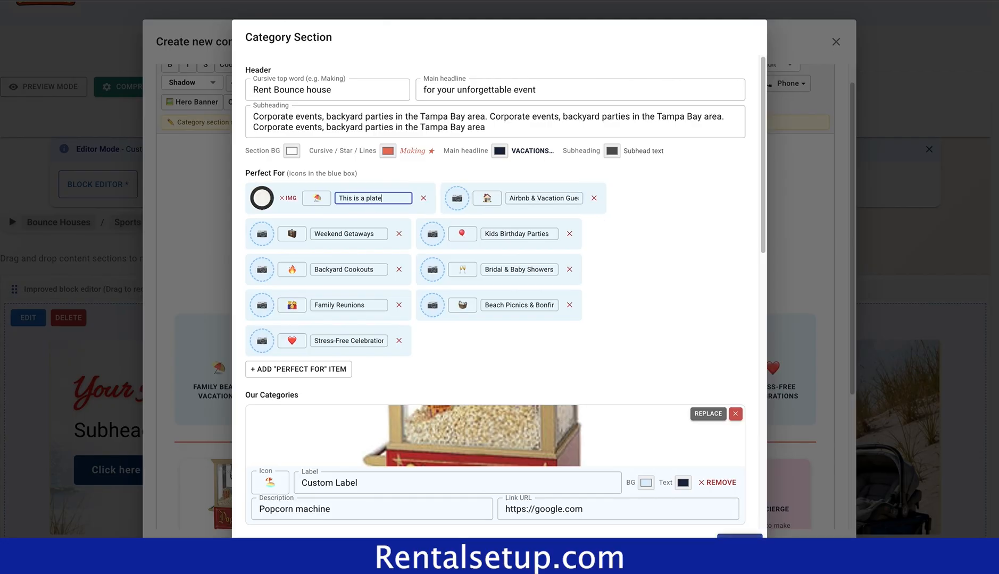
click(740, 534)
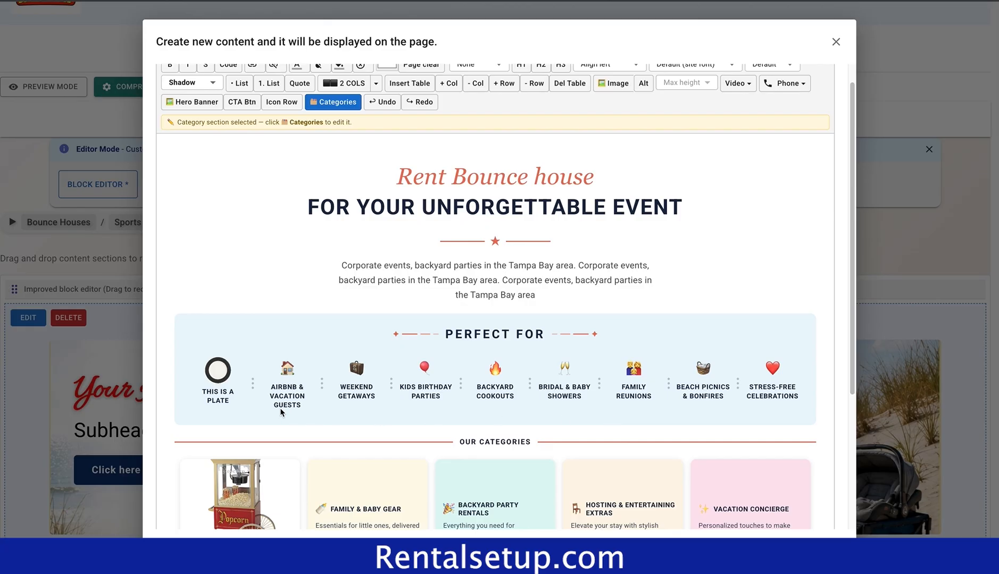
- Review the finished category section in the block and save it to the rental page
scroll(283, 405, down, 2)
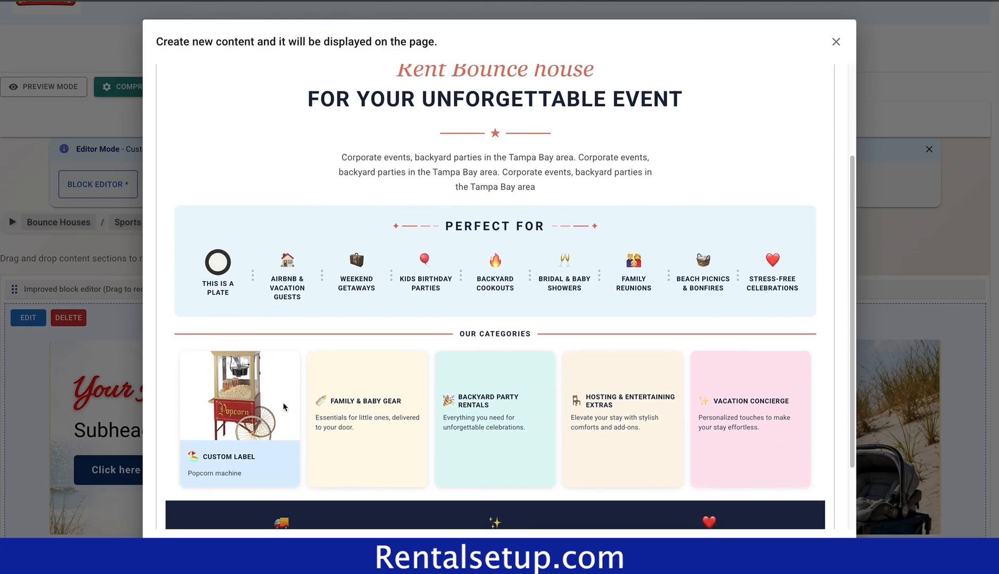
scroll(283, 407, down, 3)
scroll(282, 407, up, 2)
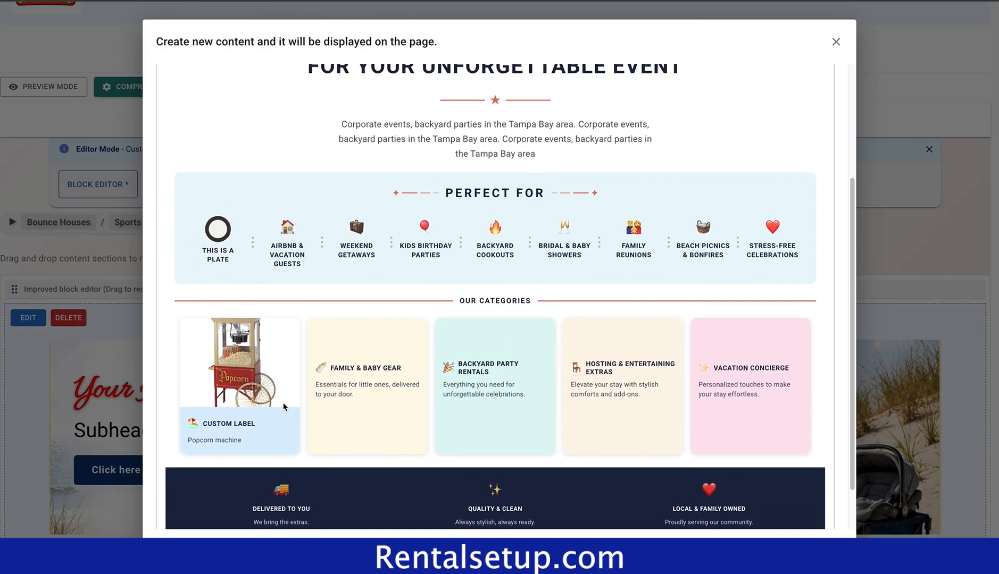
scroll(283, 407, up, 2)
scroll(283, 407, down, 3)
click(179, 508)
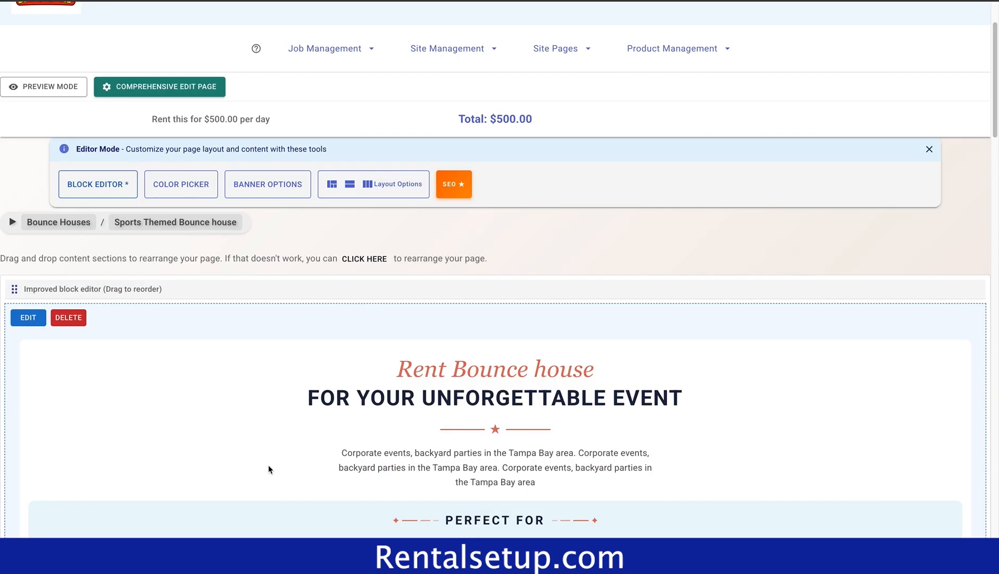
- Check the saved category section on the page and reopen its block for editing
scroll(268, 470, down, 5)
scroll(269, 470, up, 1)
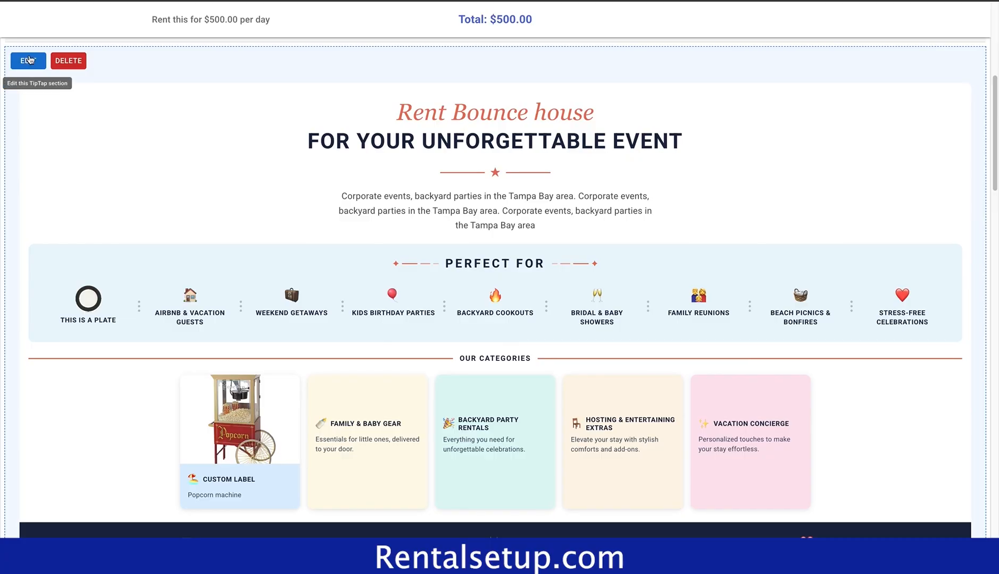
click(29, 60)
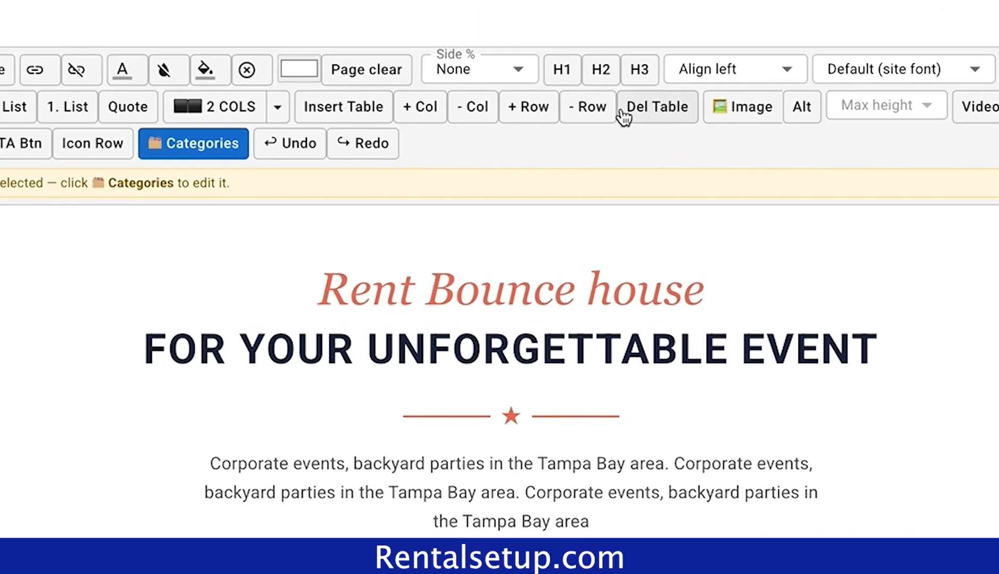
- Set the category block's side spacing to 8% and save the block to the rental page
click(512, 74)
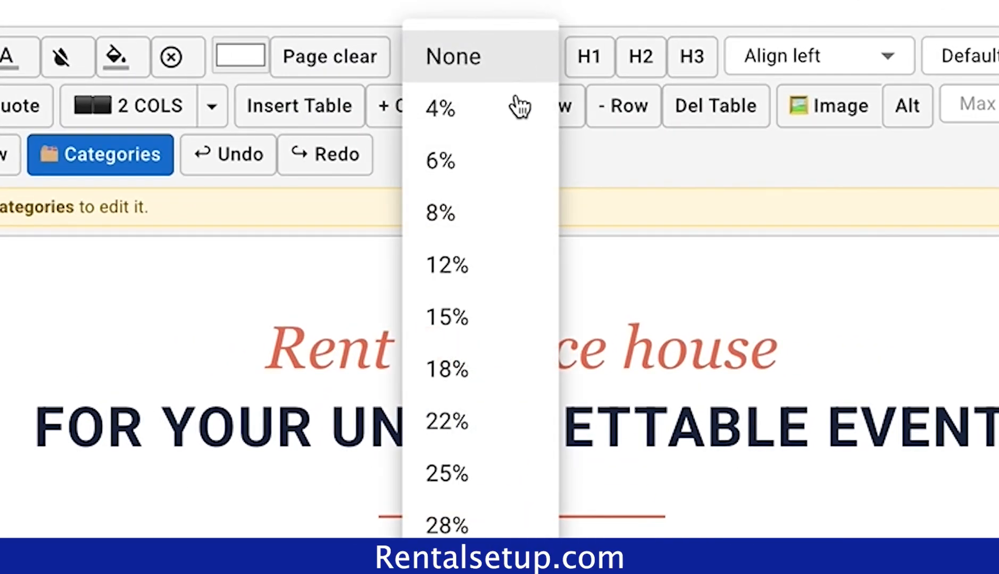
click(493, 212)
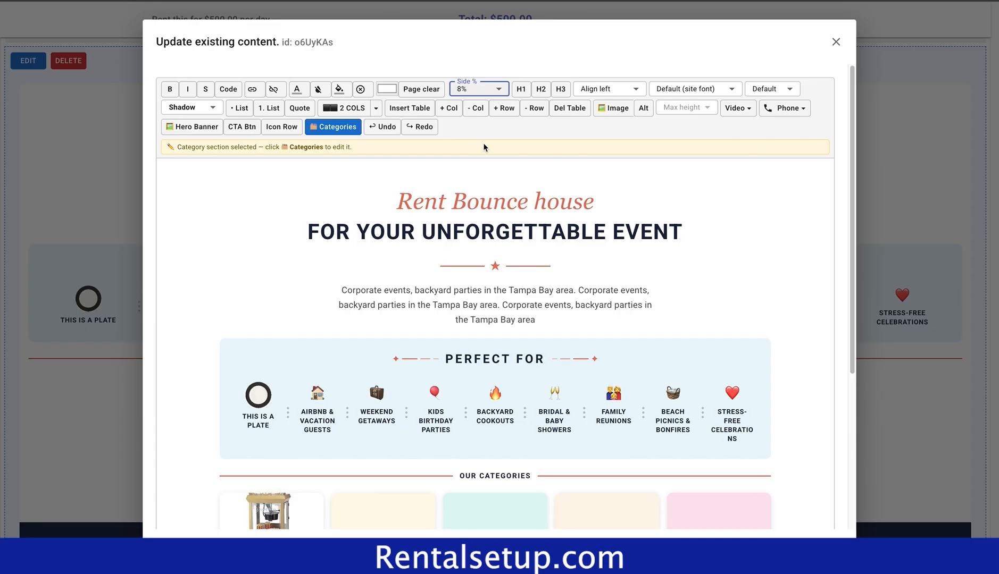
scroll(220, 458, down, 4)
click(181, 511)
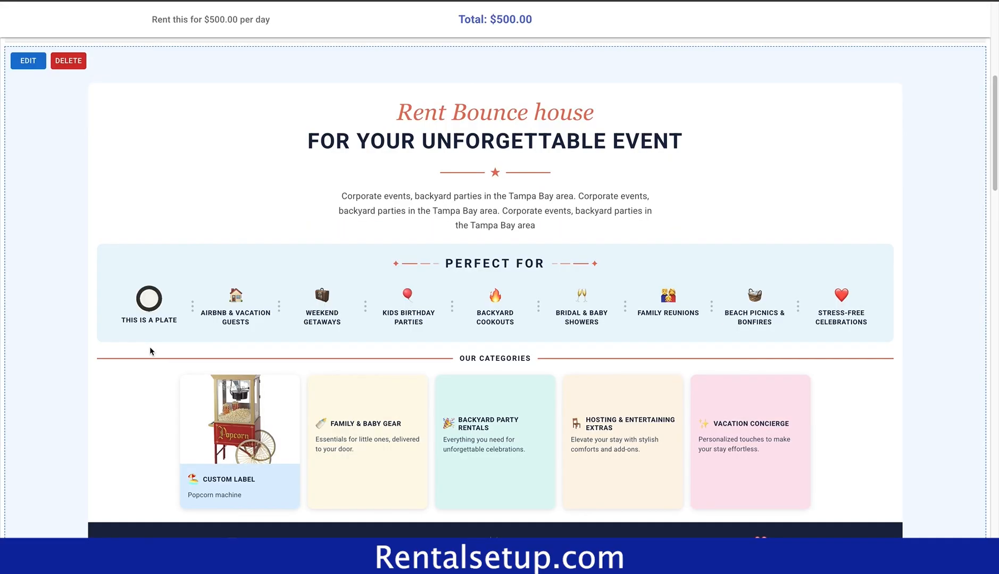
- Review the saved category section on the page and test the link of the popcorn machine category card
scroll(150, 347, down, 5)
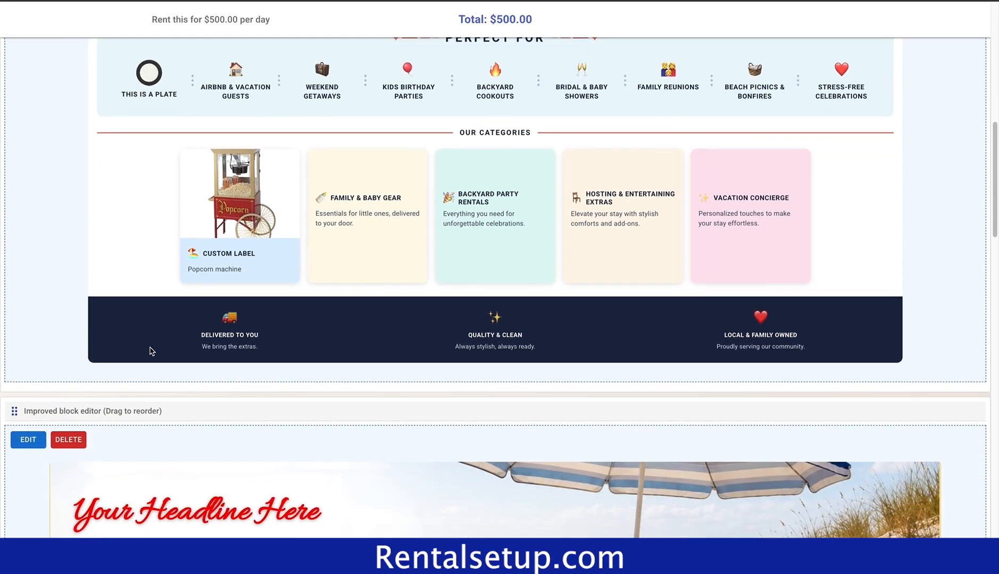
scroll(161, 355, up, 8)
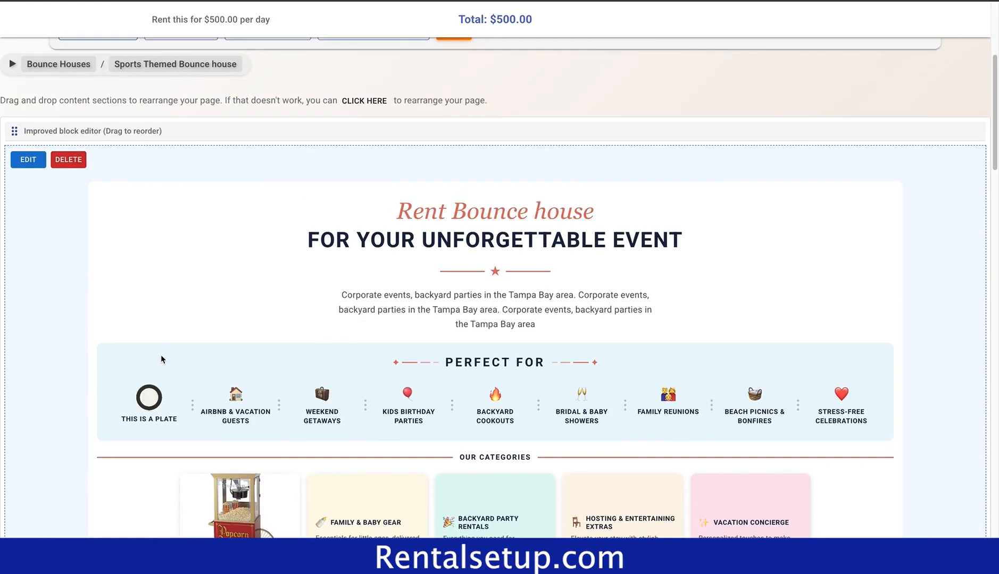
scroll(160, 355, down, 2)
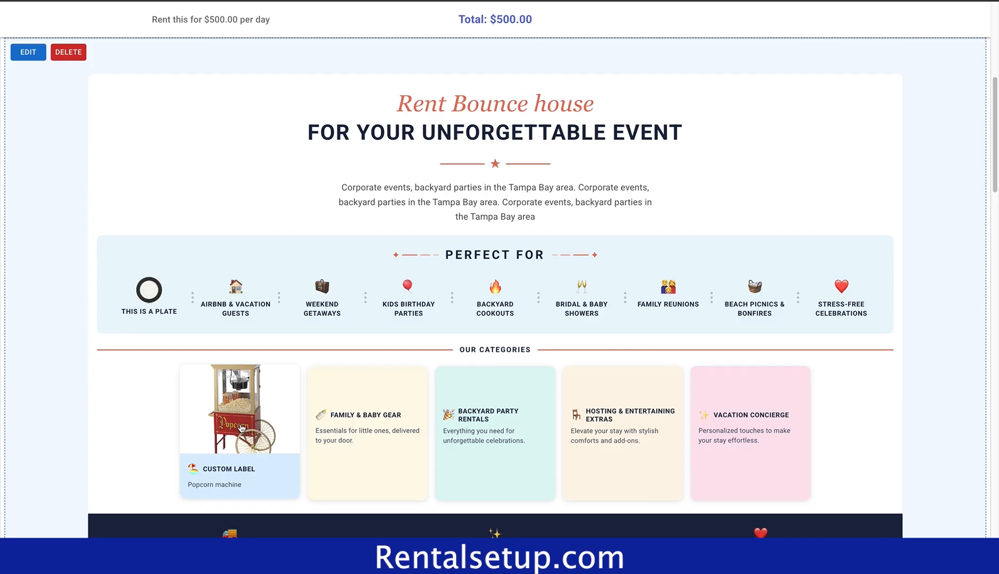
click(240, 425)
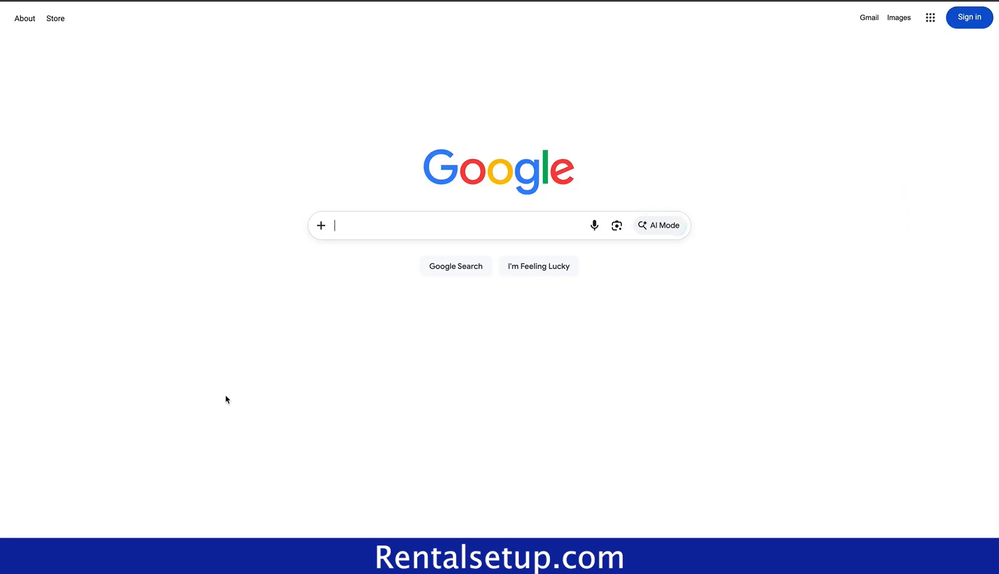